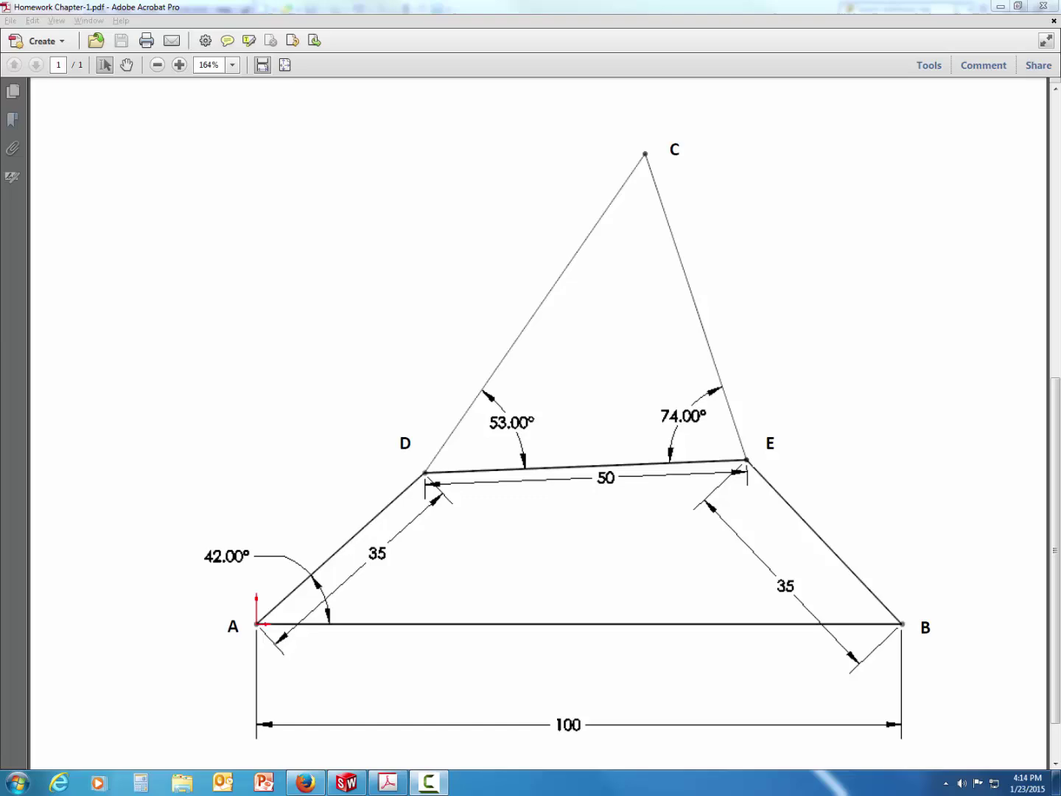
# - Create a new part document in SolidWorks and switch its units from IPS to MMGS
pyautogui.hotkey('alt', 'Tab')
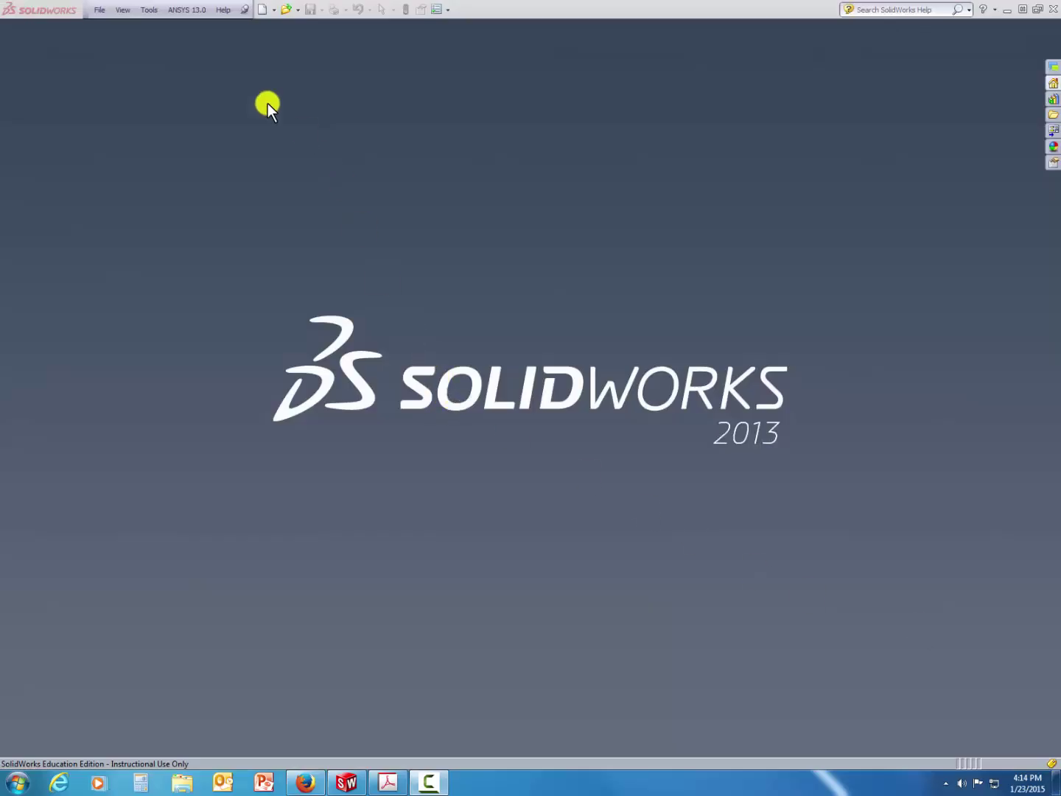
pyautogui.click(103, 14)
pyautogui.click(109, 33)
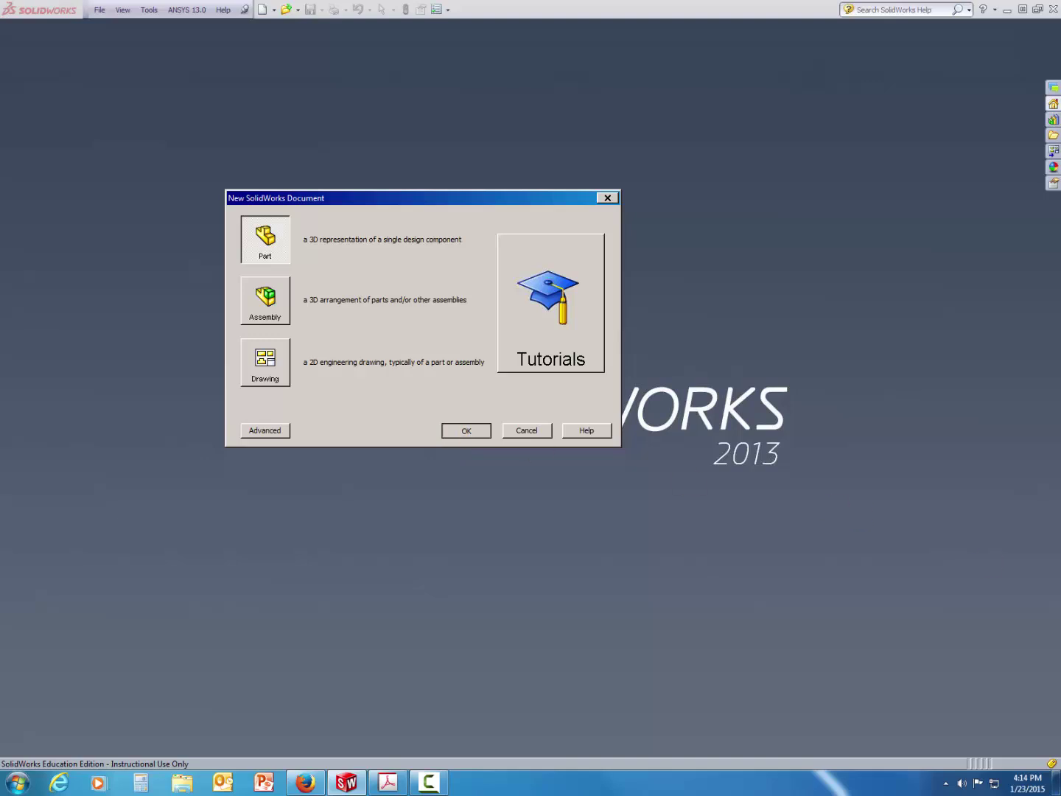
pyautogui.press('Return')
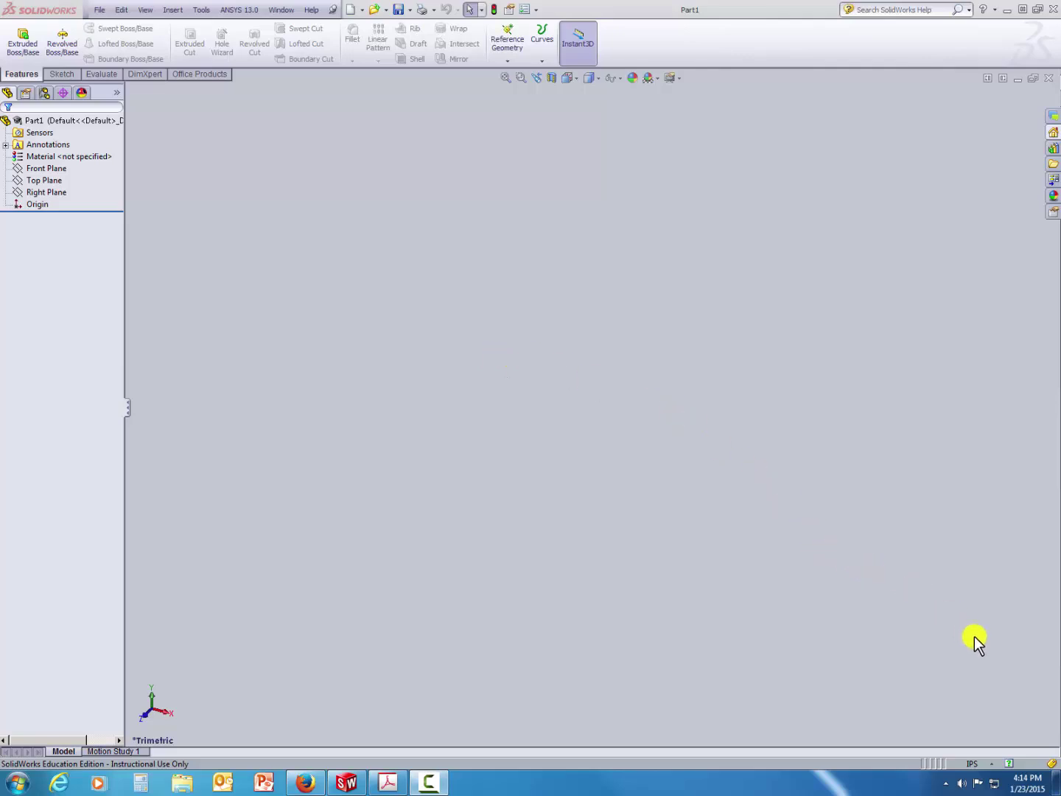
pyautogui.click(987, 764)
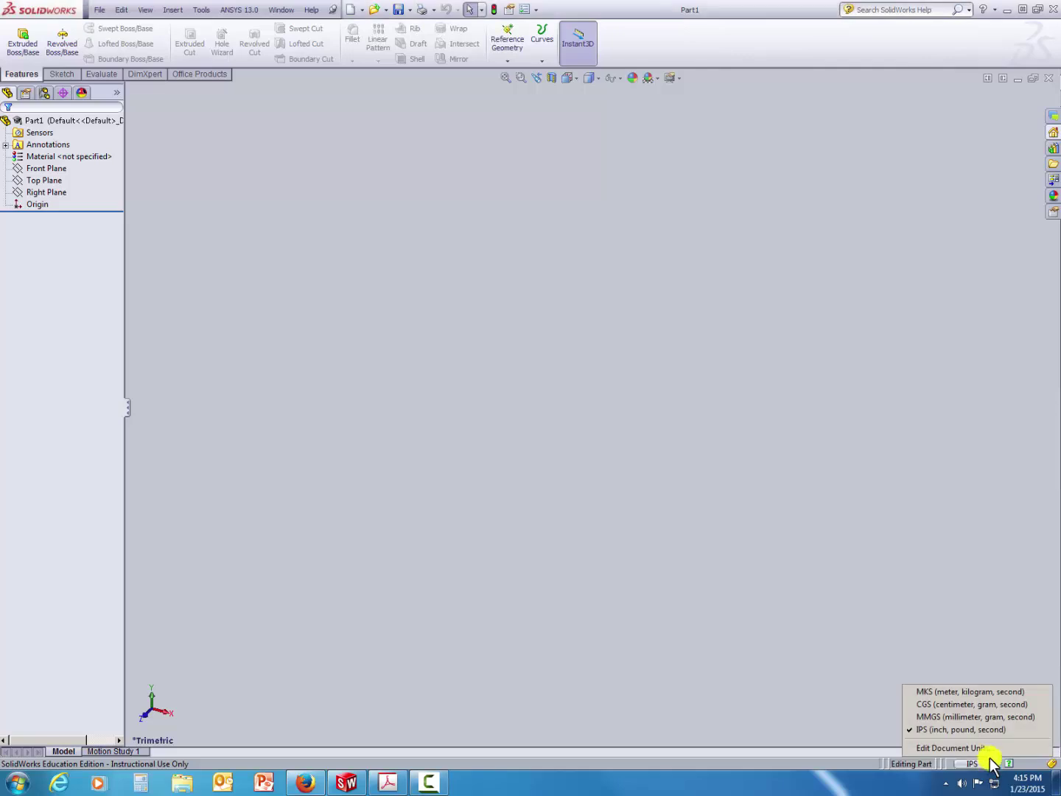
pyautogui.click(968, 717)
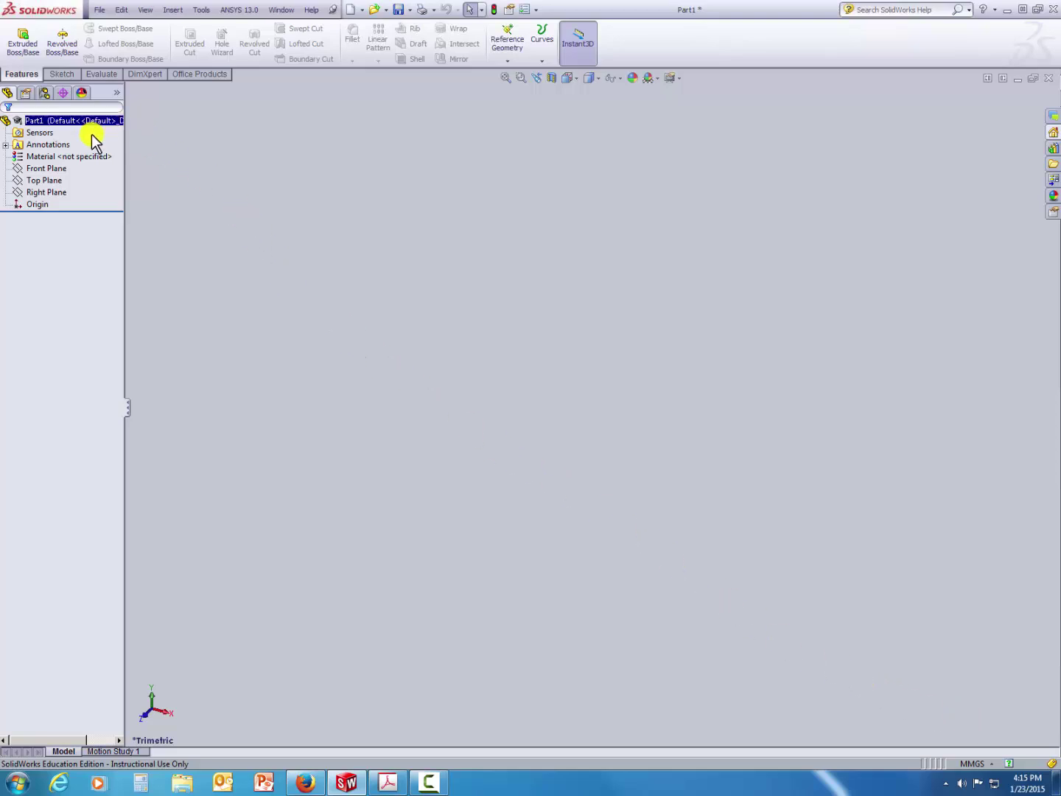
# - Start a sketch on the Front Plane and draw a horizontal line from the origin
pyautogui.click(44, 169)
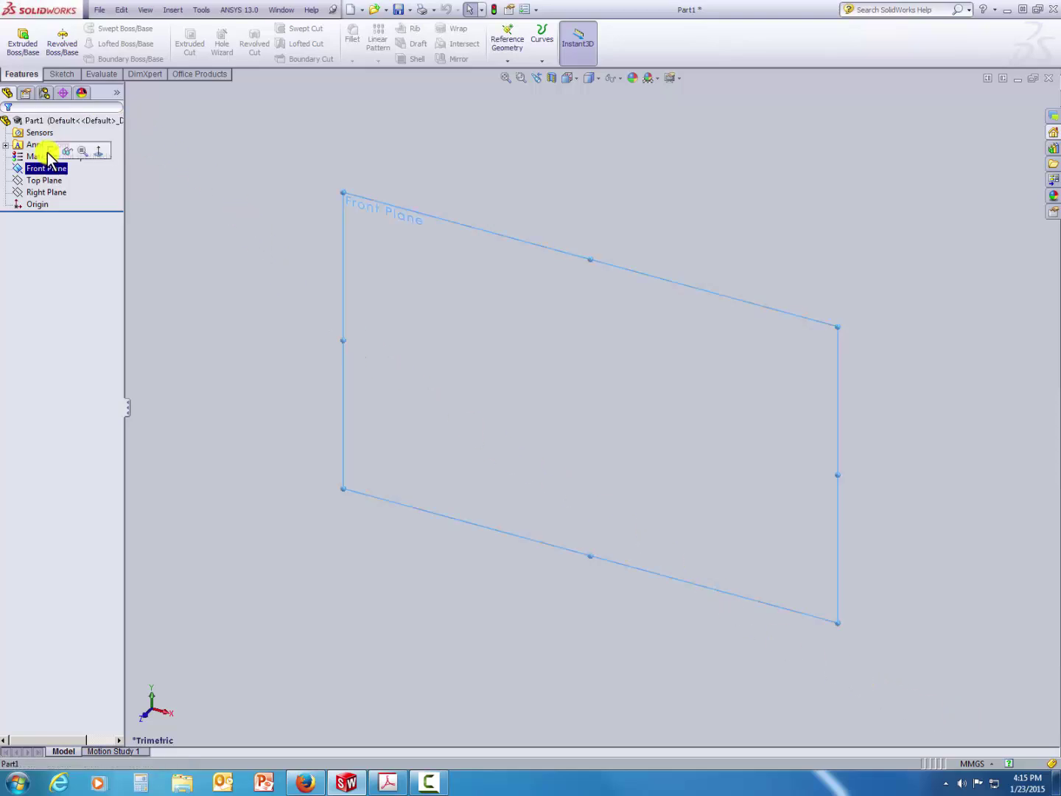
pyautogui.click(54, 151)
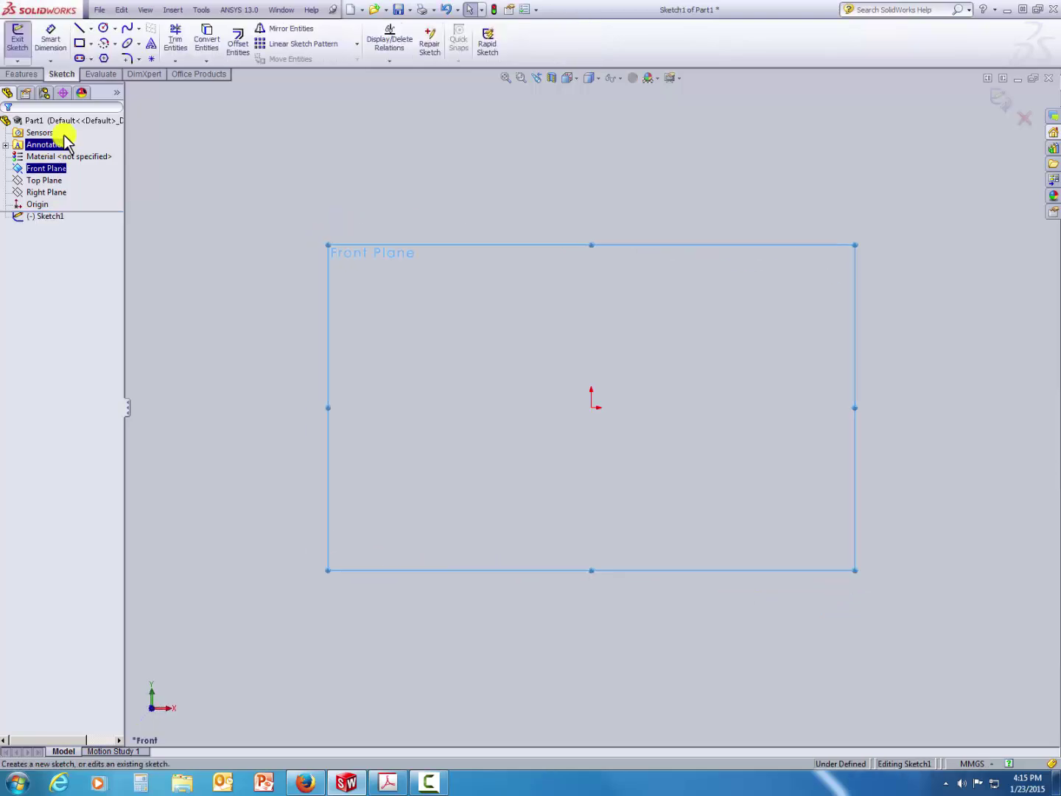
pyautogui.click(79, 31)
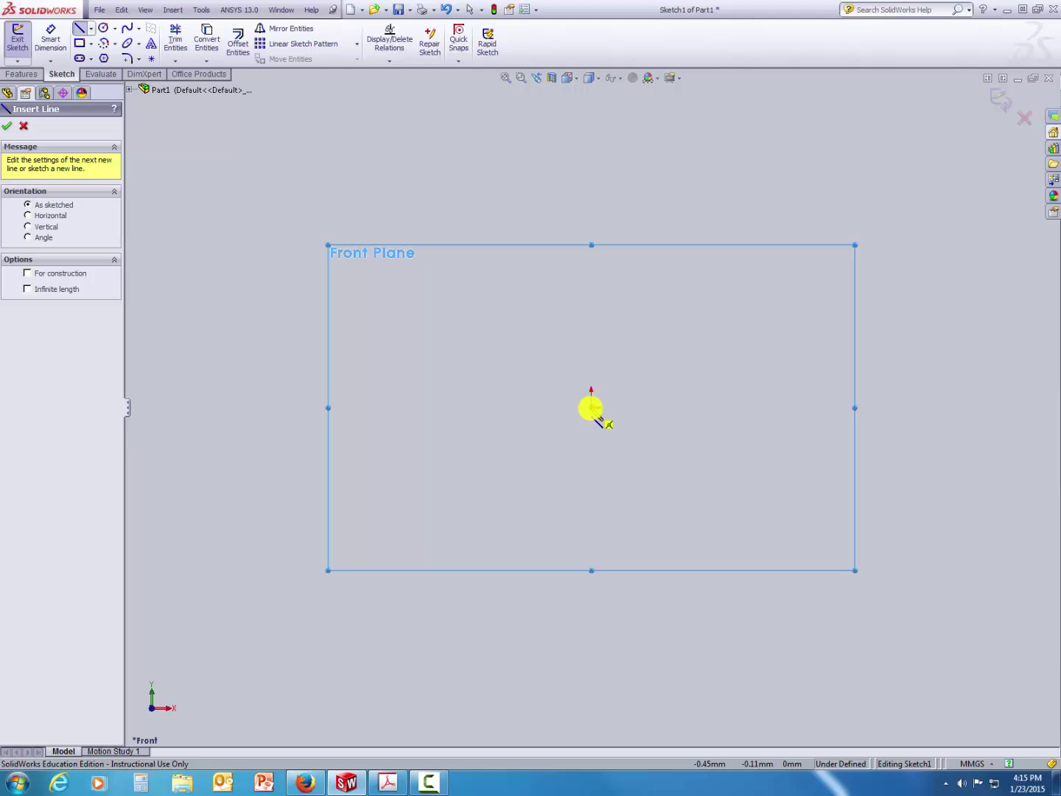
pyautogui.click(592, 408)
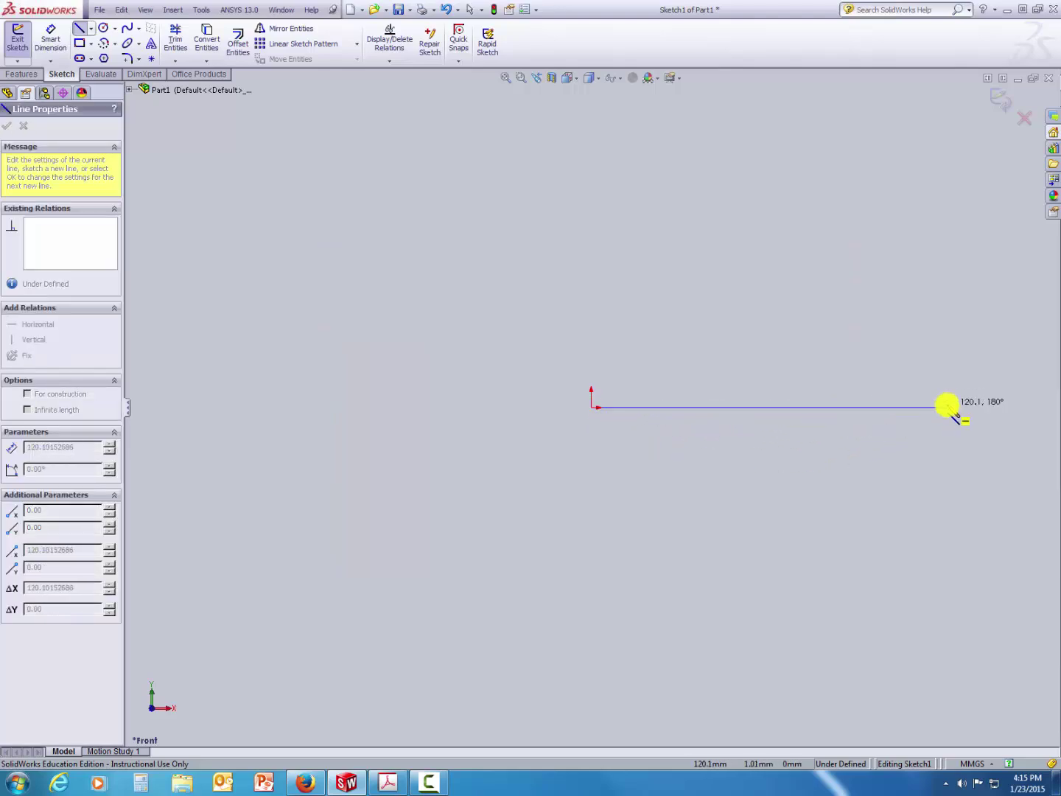
pyautogui.click(947, 407)
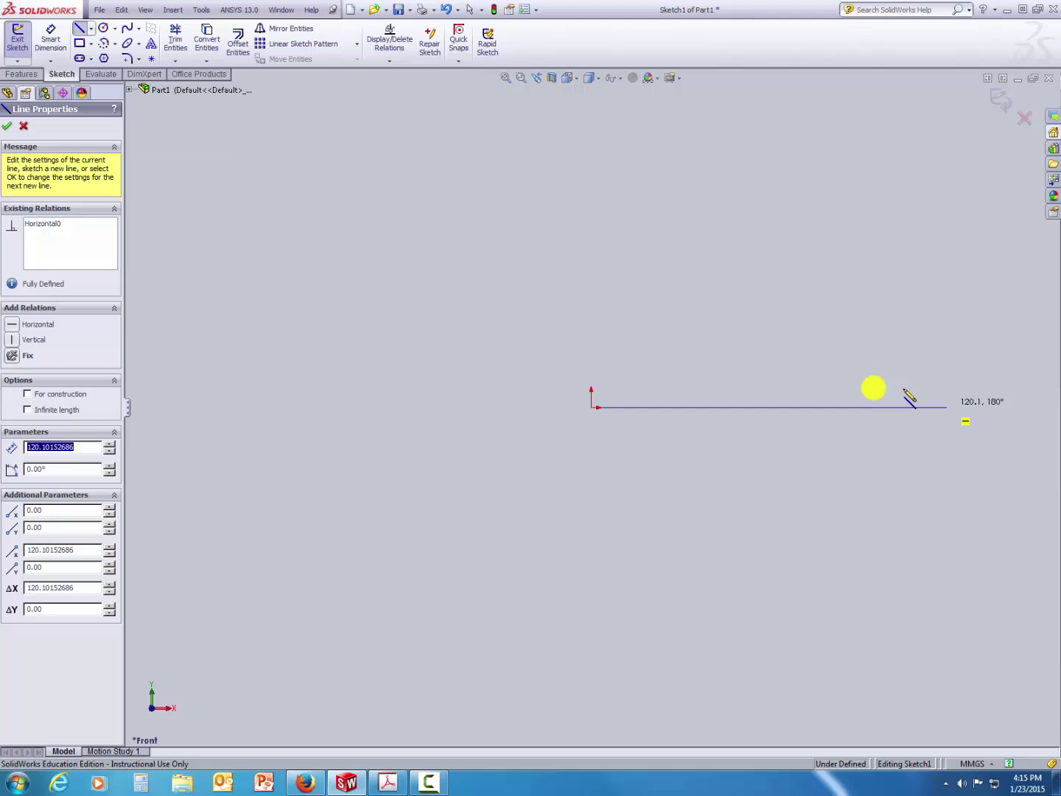
# - Dimension the horizontal base line to 100 mm
pyautogui.click(59, 52)
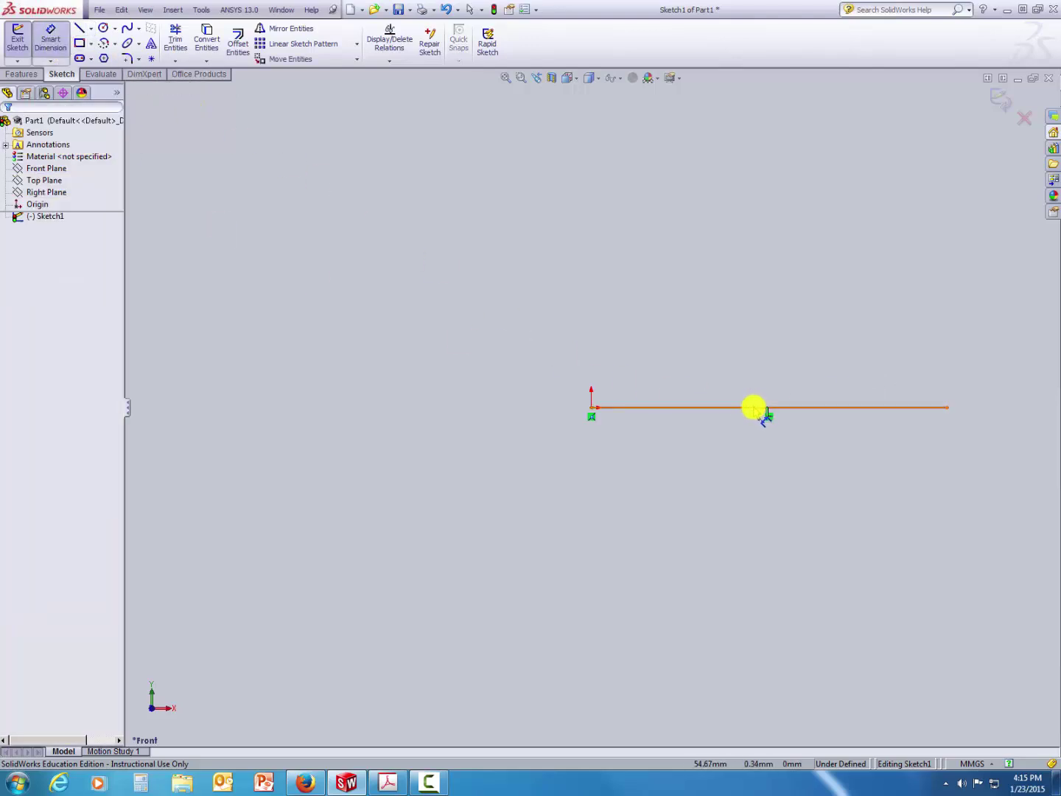
pyautogui.click(754, 407)
pyautogui.click(772, 461)
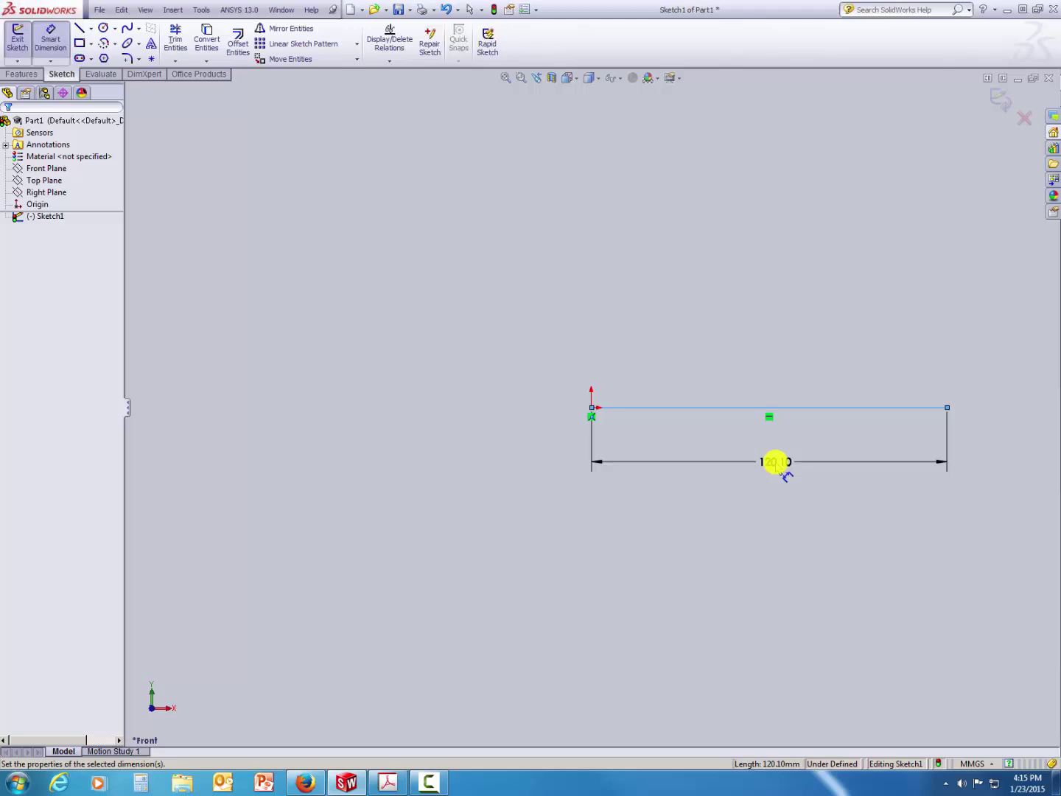
pyautogui.write('100')
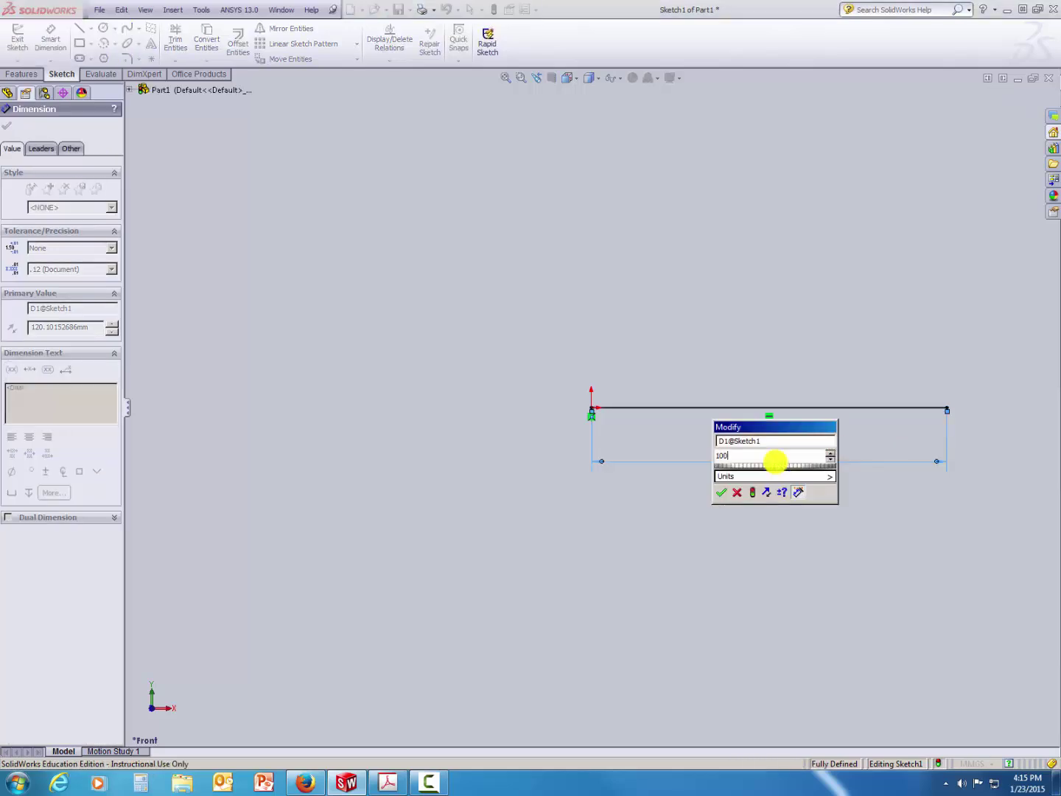
pyautogui.press('Return')
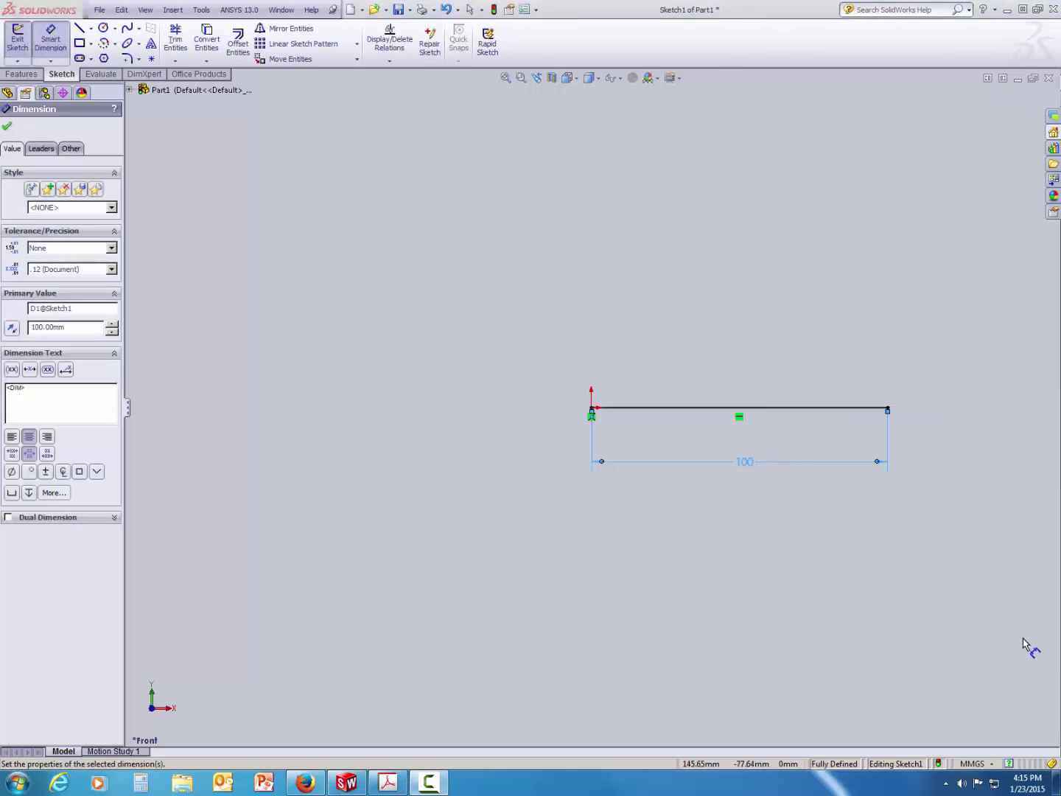
pyautogui.click(881, 628)
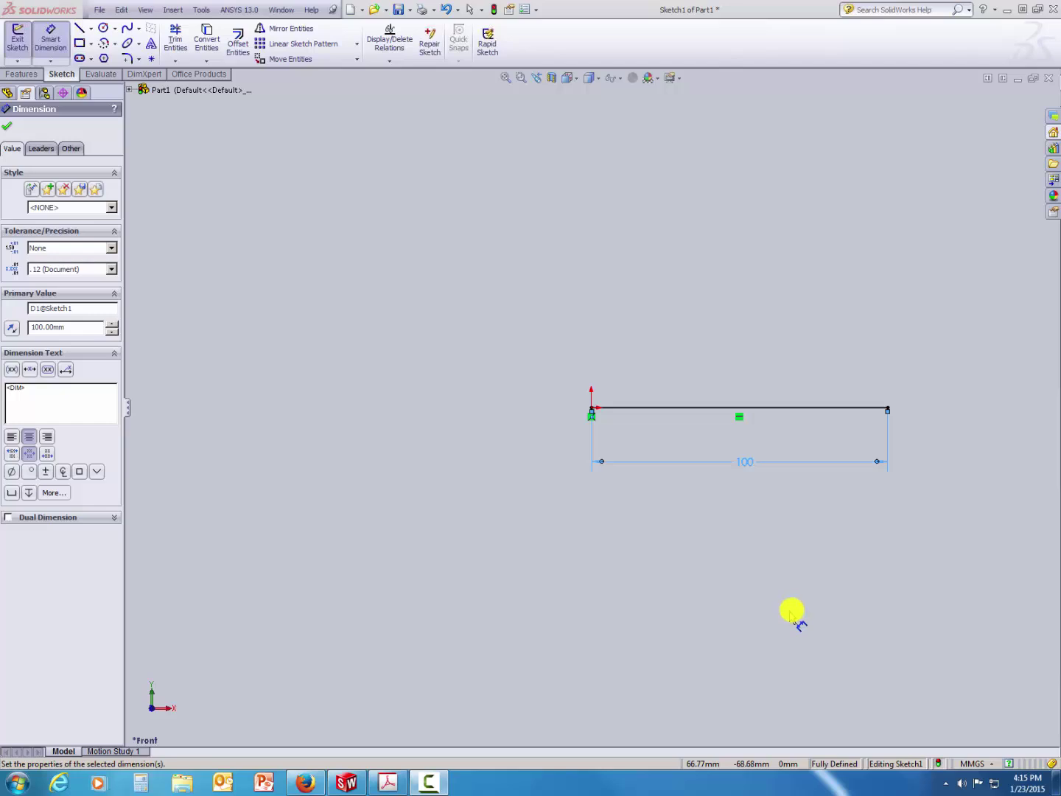
pyautogui.click(7, 125)
# - Draw a slanted line up-right from the origin and dimension it to 35 mm
pyautogui.click(79, 28)
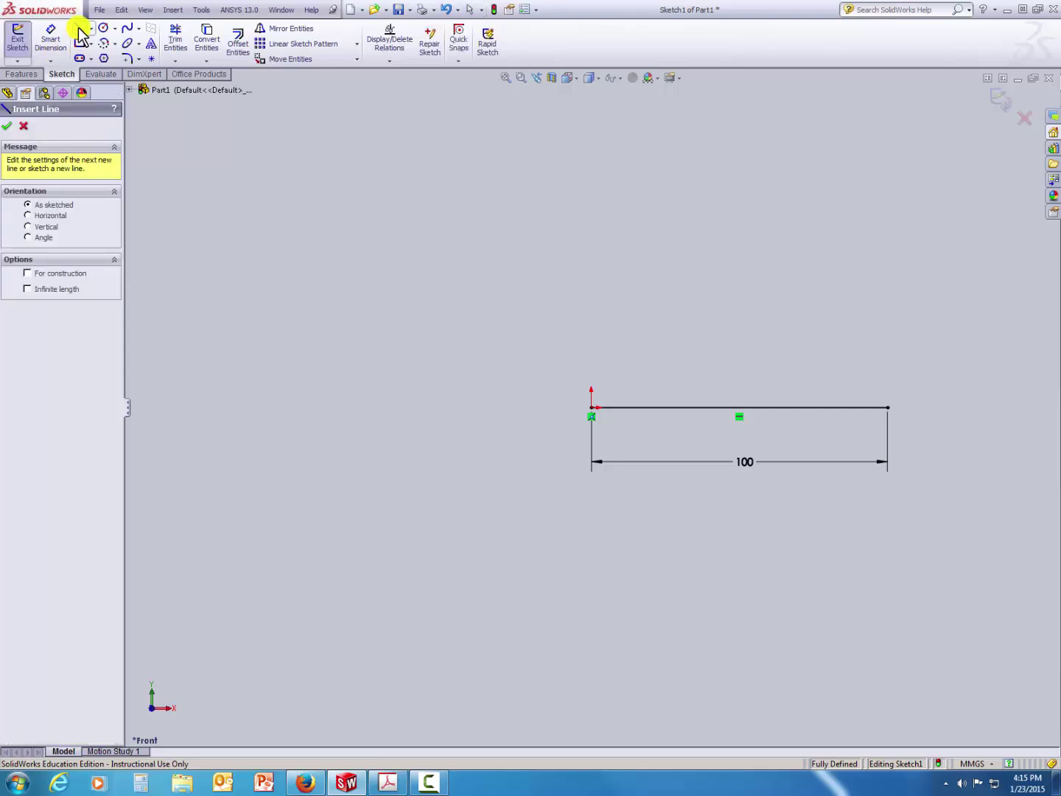
pyautogui.click(591, 407)
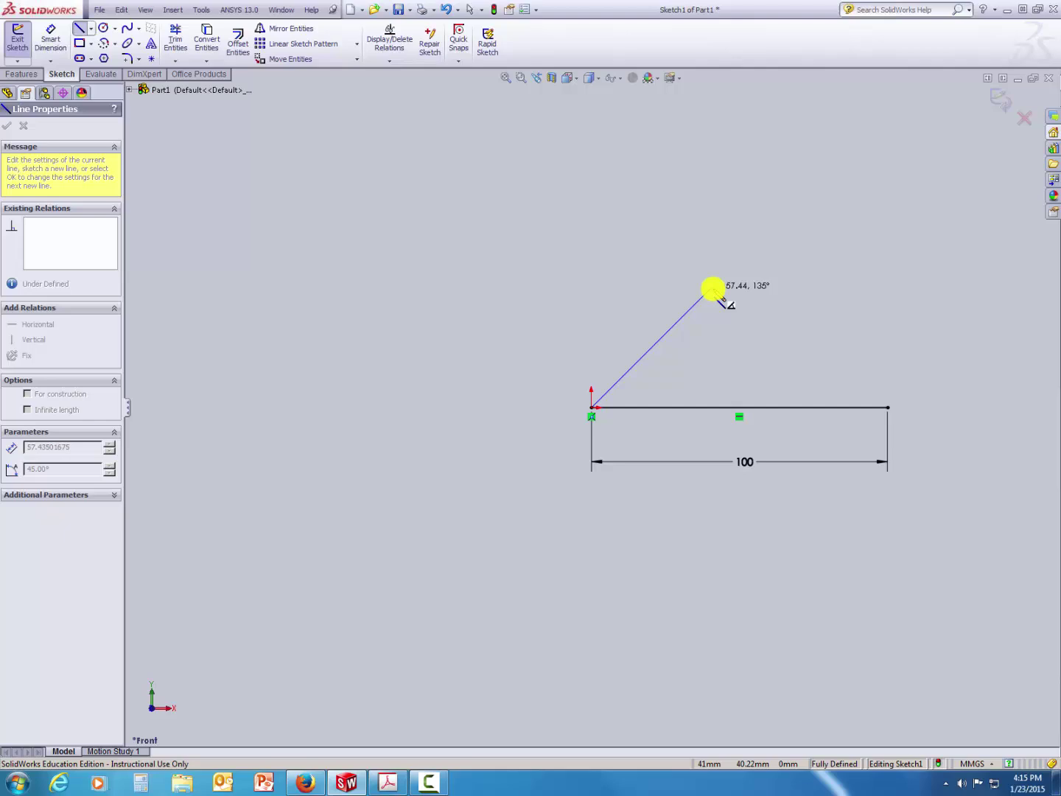
pyautogui.click(712, 288)
pyautogui.click(62, 50)
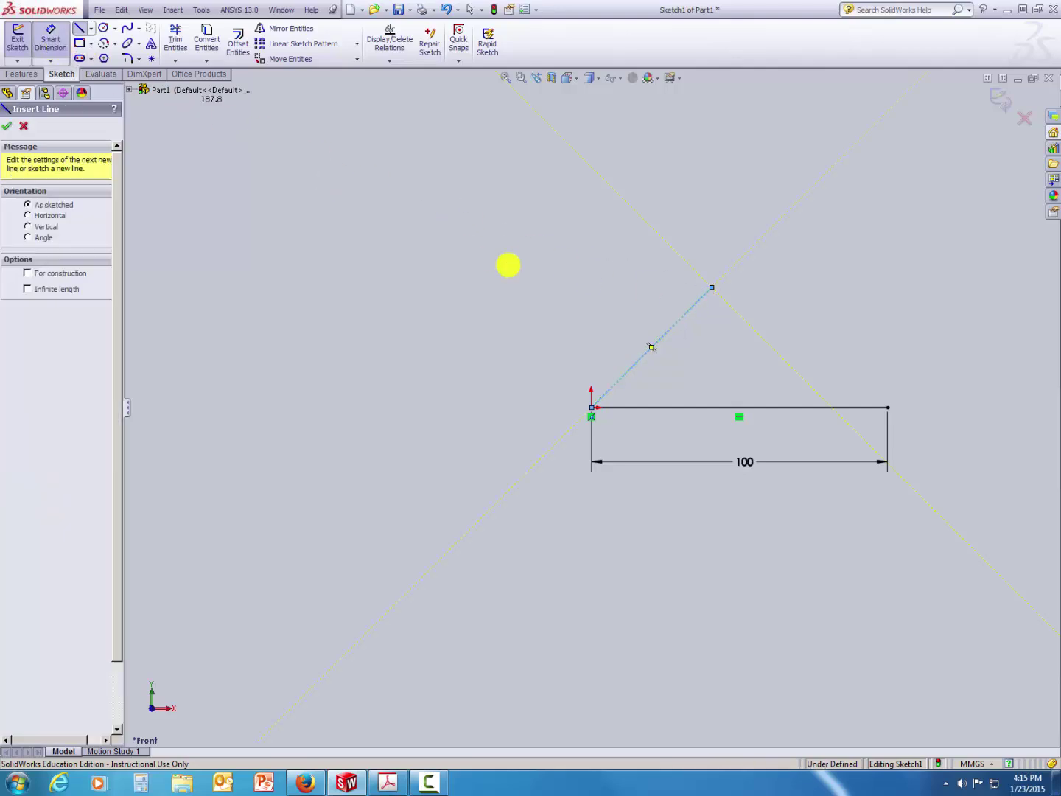
pyautogui.click(654, 346)
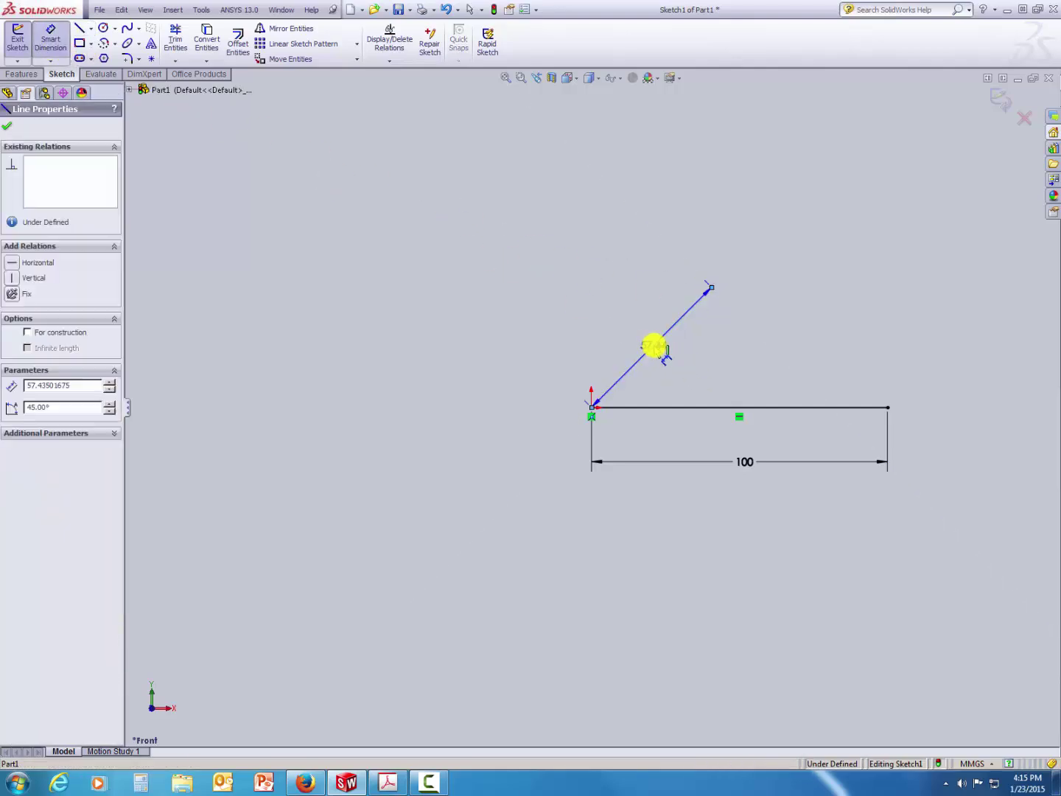
pyautogui.click(638, 325)
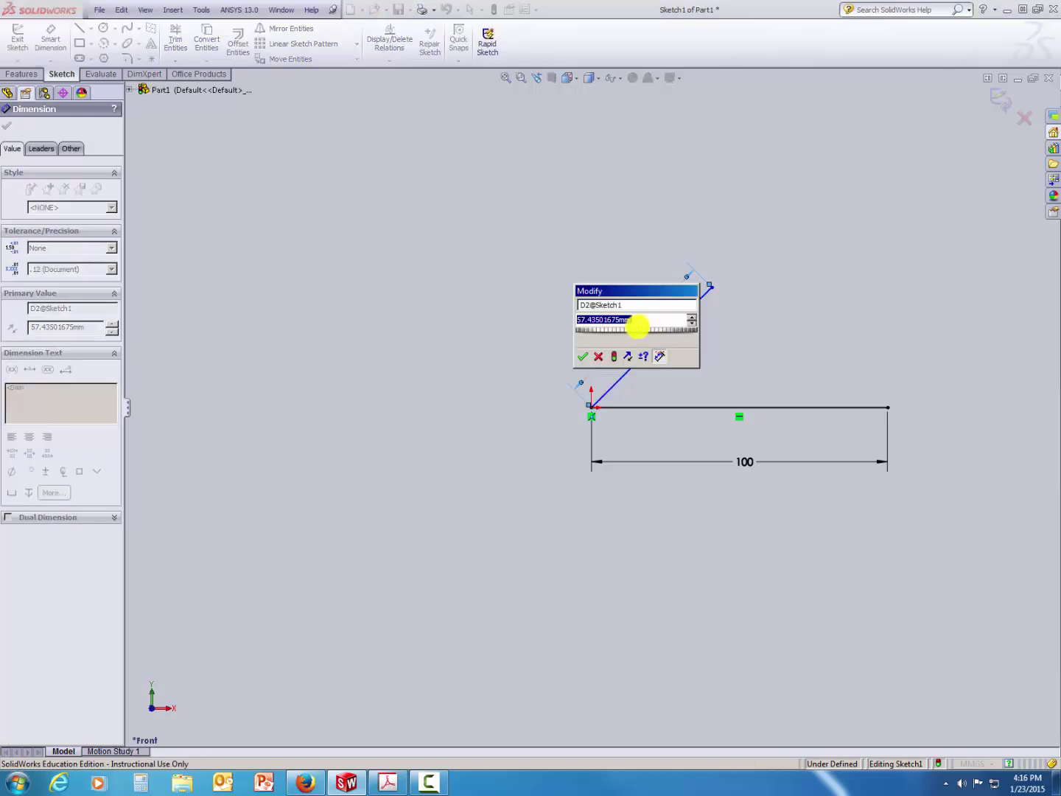
pyautogui.write('35')
pyautogui.press('Return')
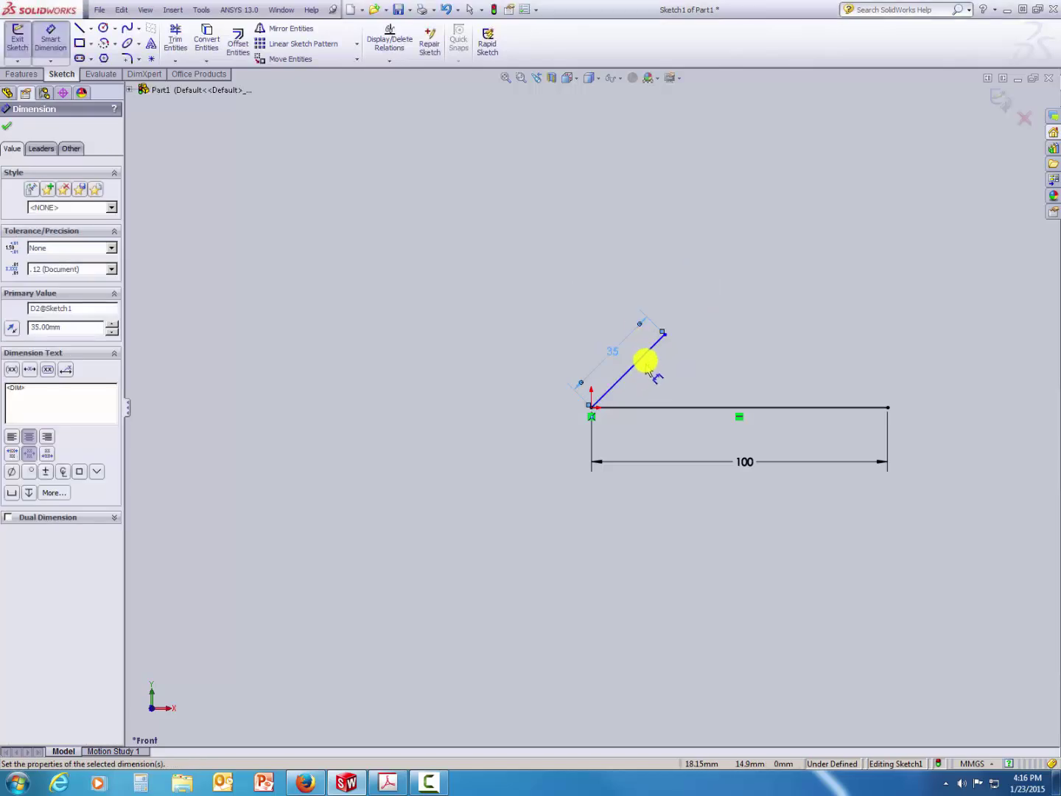
# - Set the angle between the slanted line and the base line to 42°
pyautogui.click(639, 358)
pyautogui.click(649, 408)
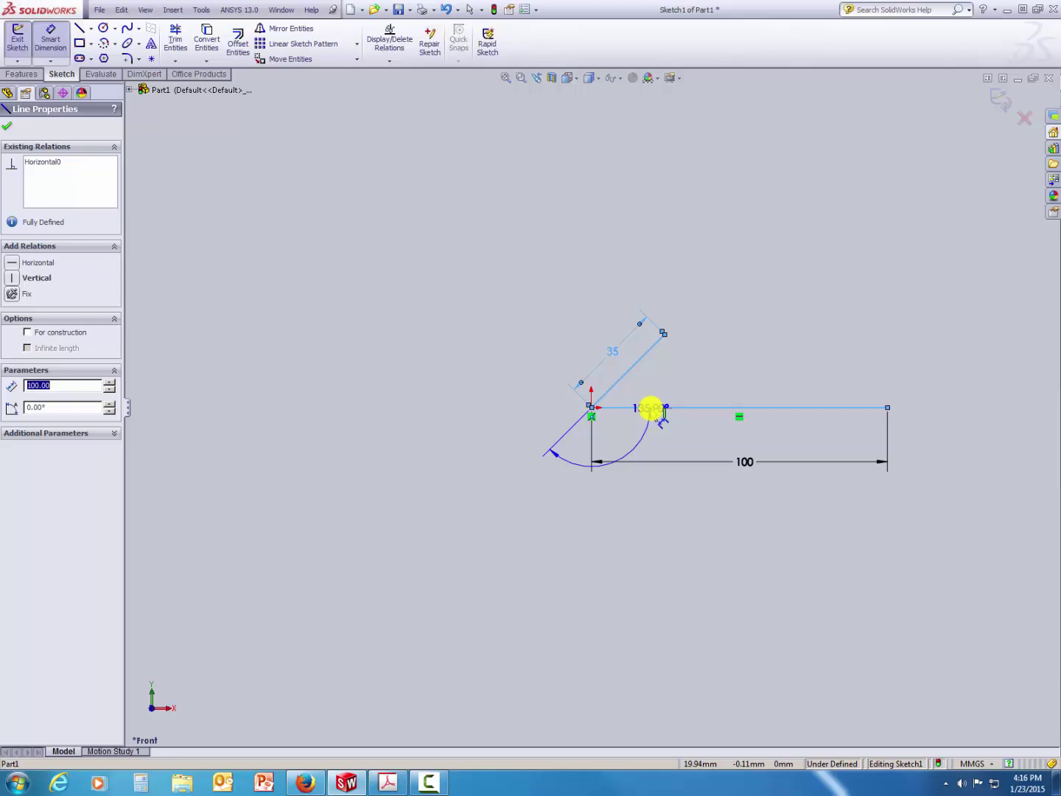
pyautogui.click(667, 381)
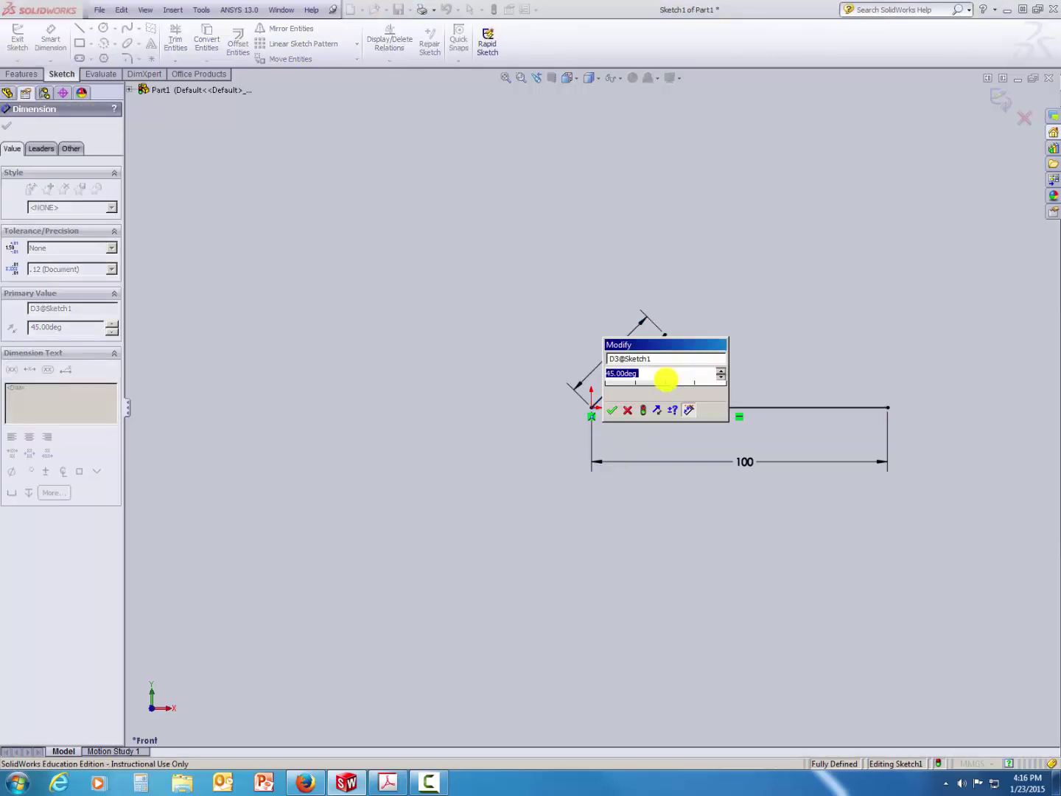
pyautogui.write('42')
pyautogui.press('Return')
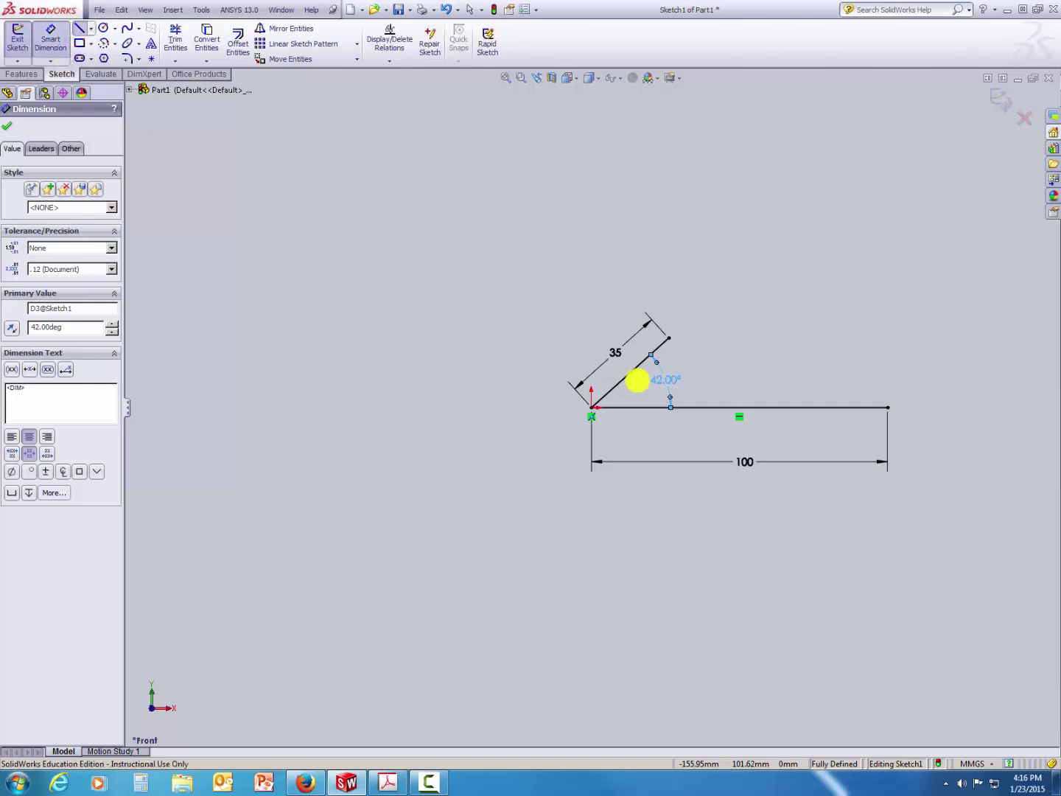
pyautogui.press('l')
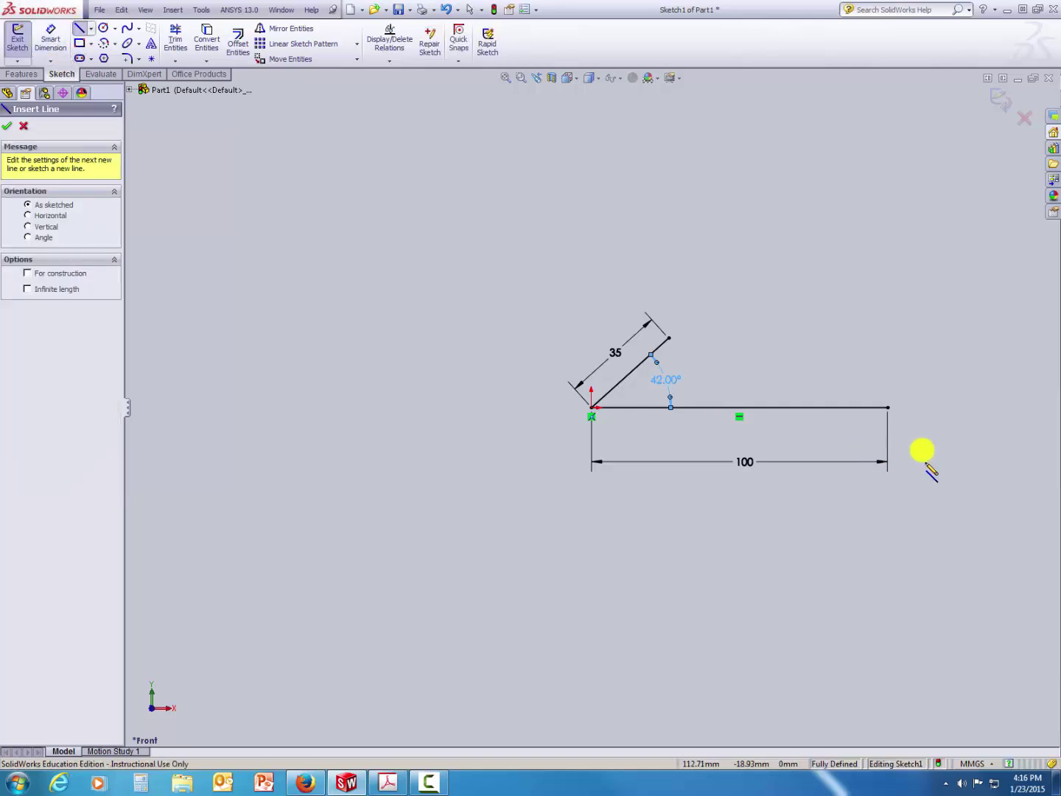
# - Draw the right link from the base line's right end and dimension it to 35 mm
pyautogui.click(888, 407)
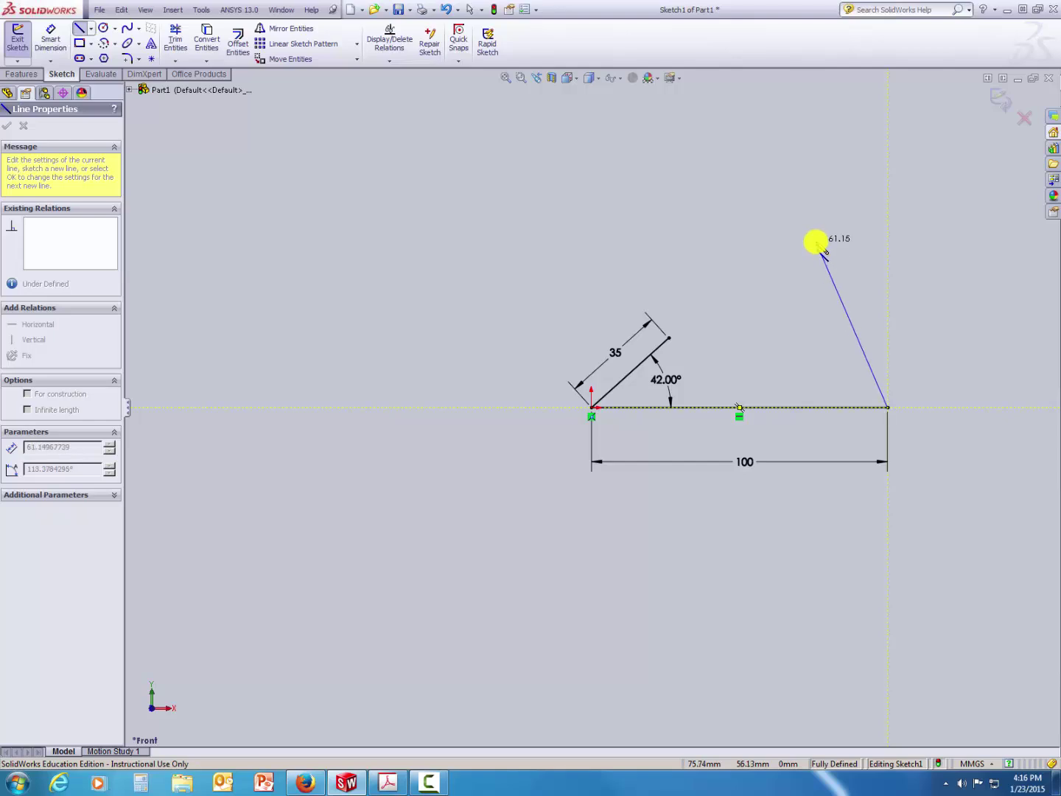
pyautogui.click(816, 241)
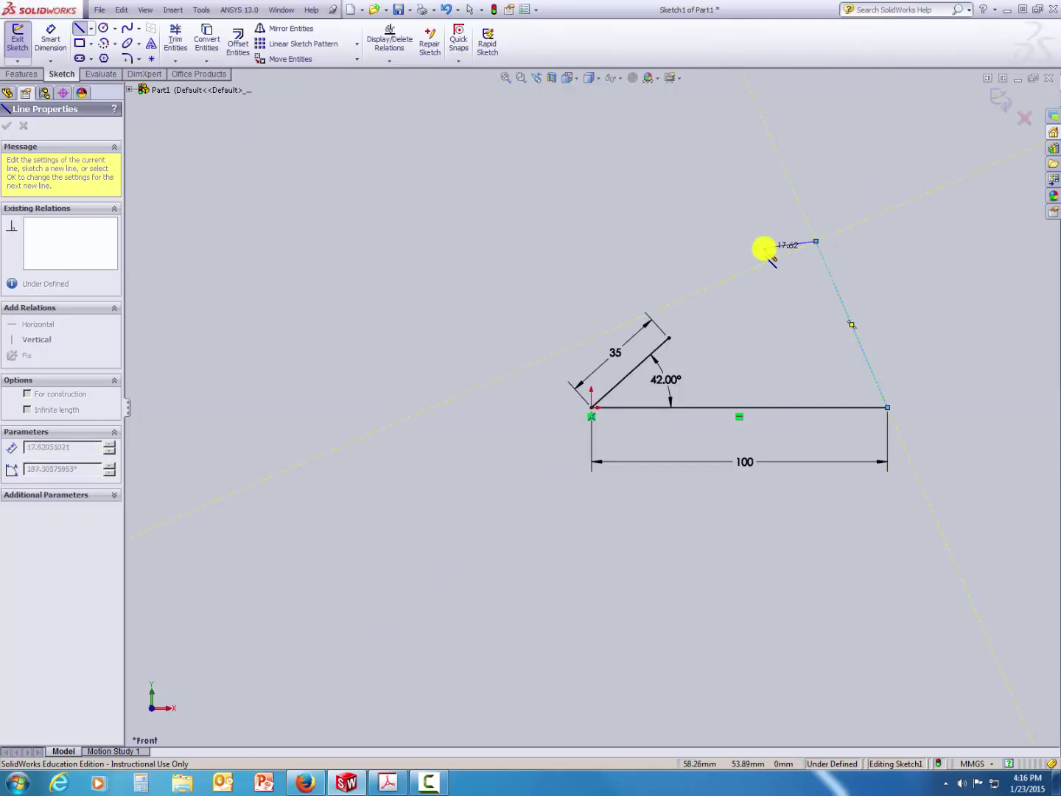
pyautogui.moveTo(783, 252); pyautogui.dragTo(758, 189, button='right')
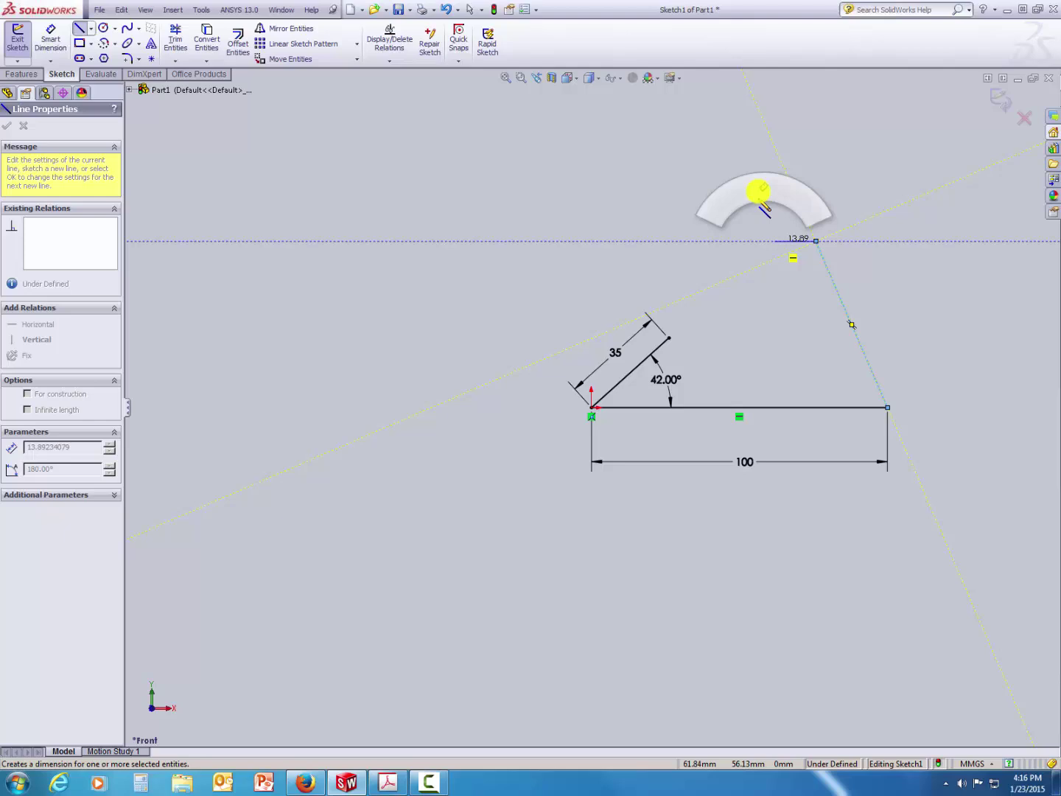
pyautogui.click(865, 354)
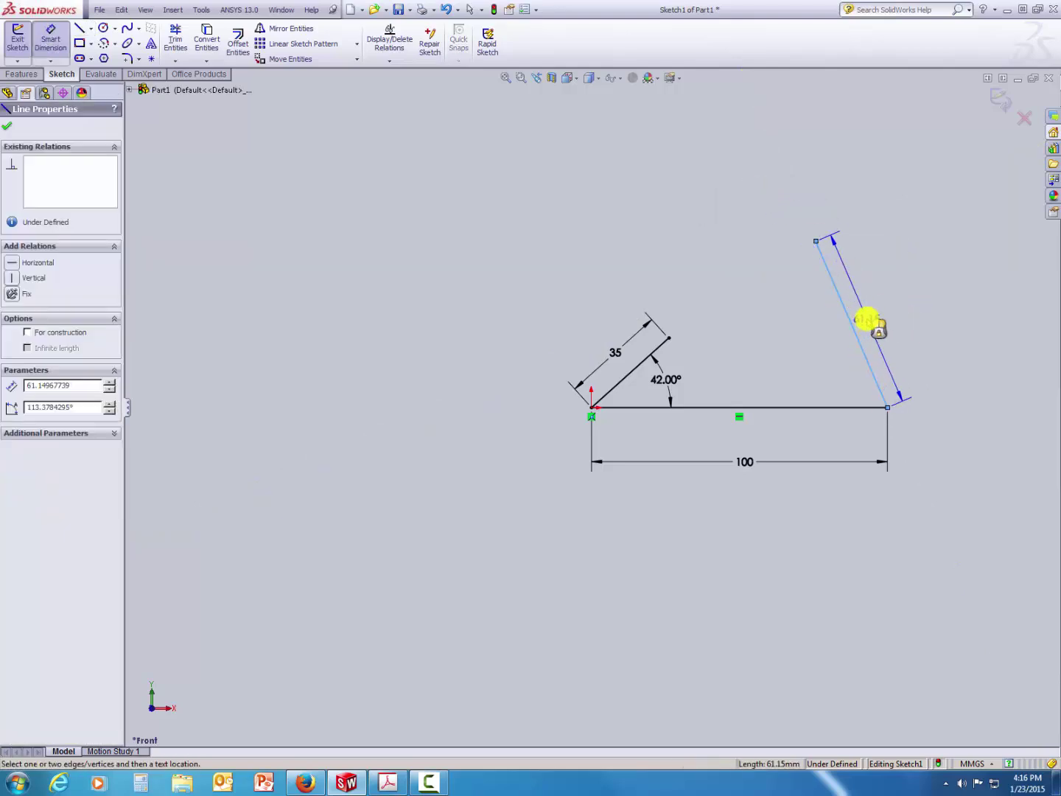
pyautogui.click(867, 319)
pyautogui.write('35')
pyautogui.press('Return')
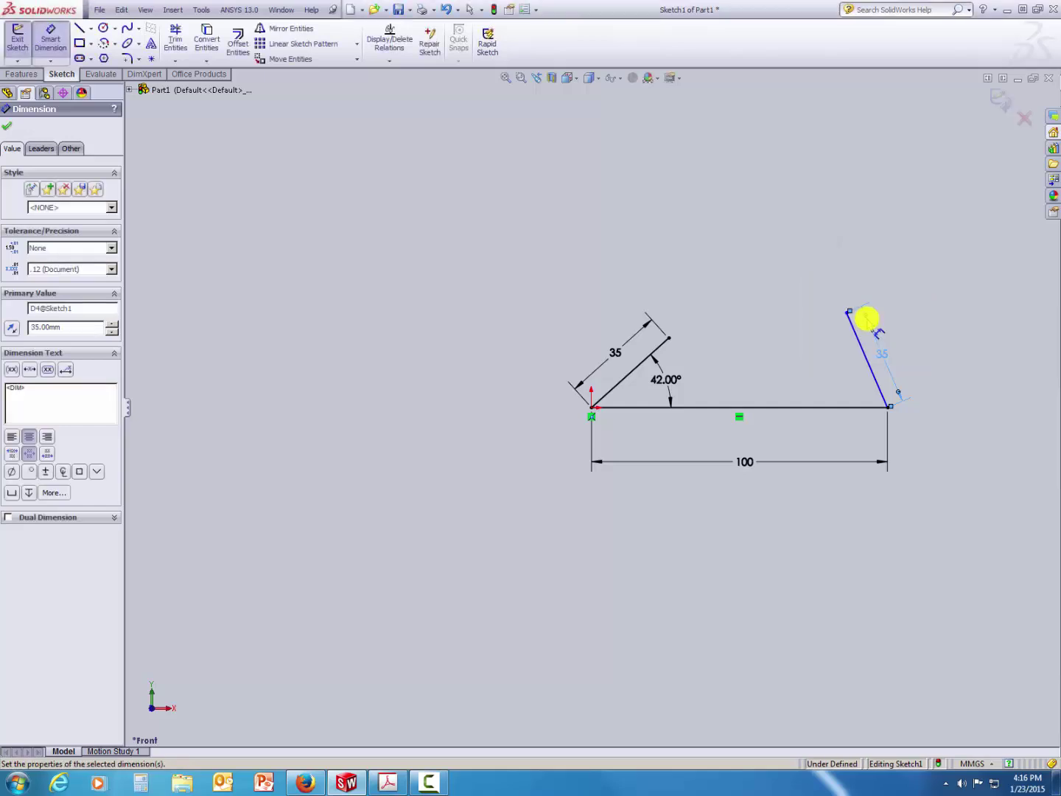
# - Draw the coupler joining the two link tops and dimension it to 50 mm
pyautogui.click(79, 29)
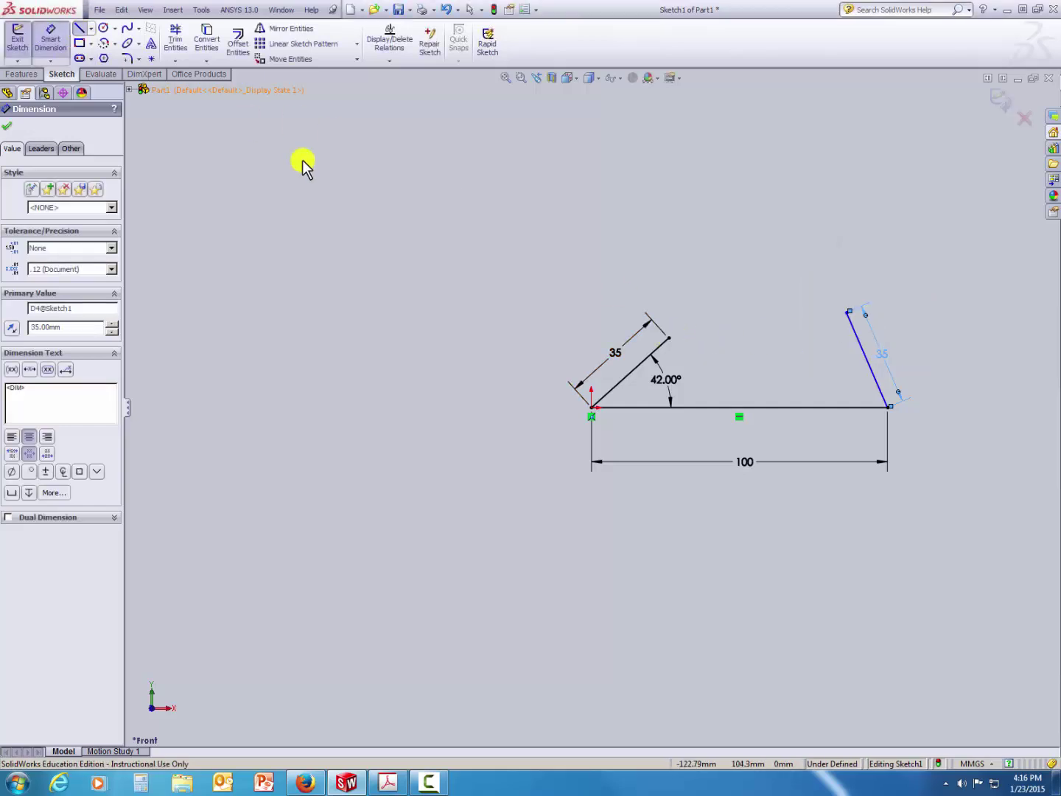
pyautogui.click(669, 338)
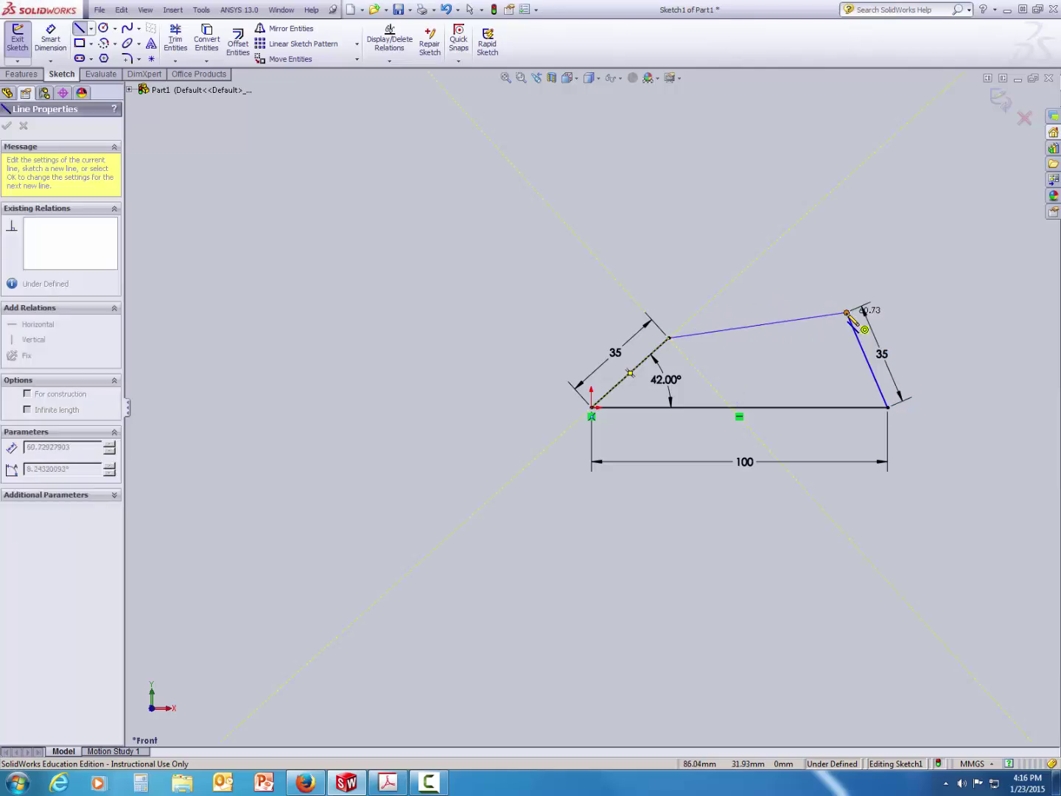
pyautogui.click(847, 312)
pyautogui.moveTo(770, 296); pyautogui.dragTo(762, 224, button='right')
pyautogui.click(774, 323)
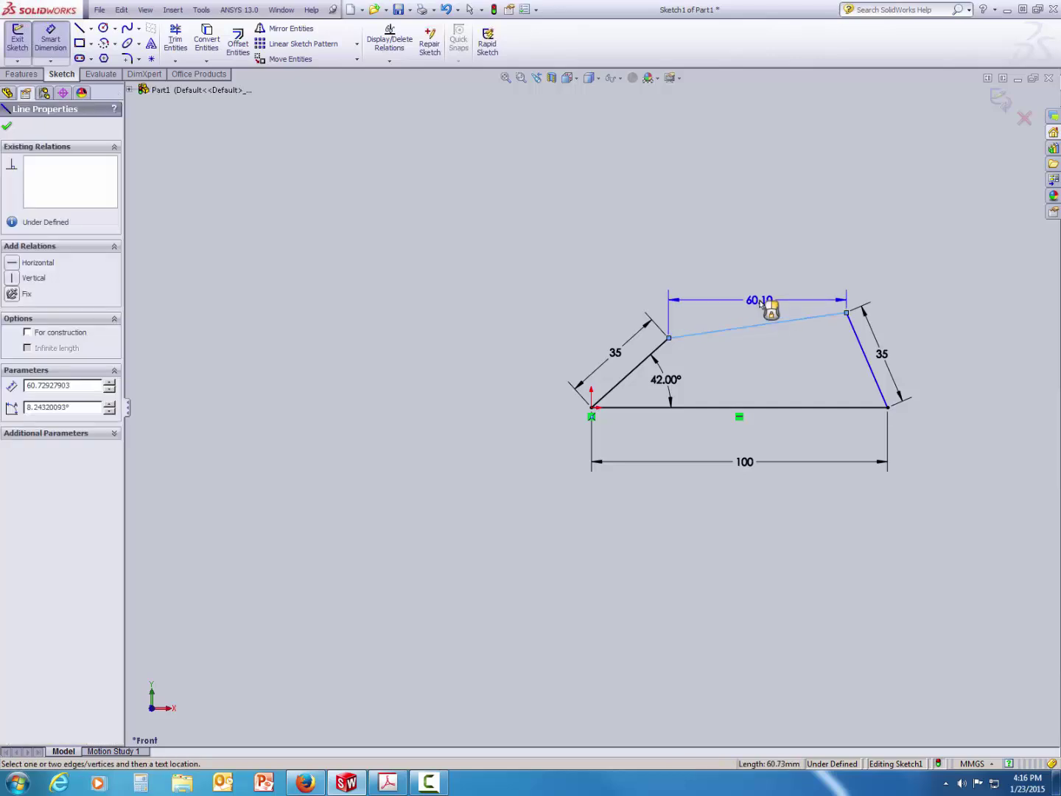
pyautogui.click(761, 325)
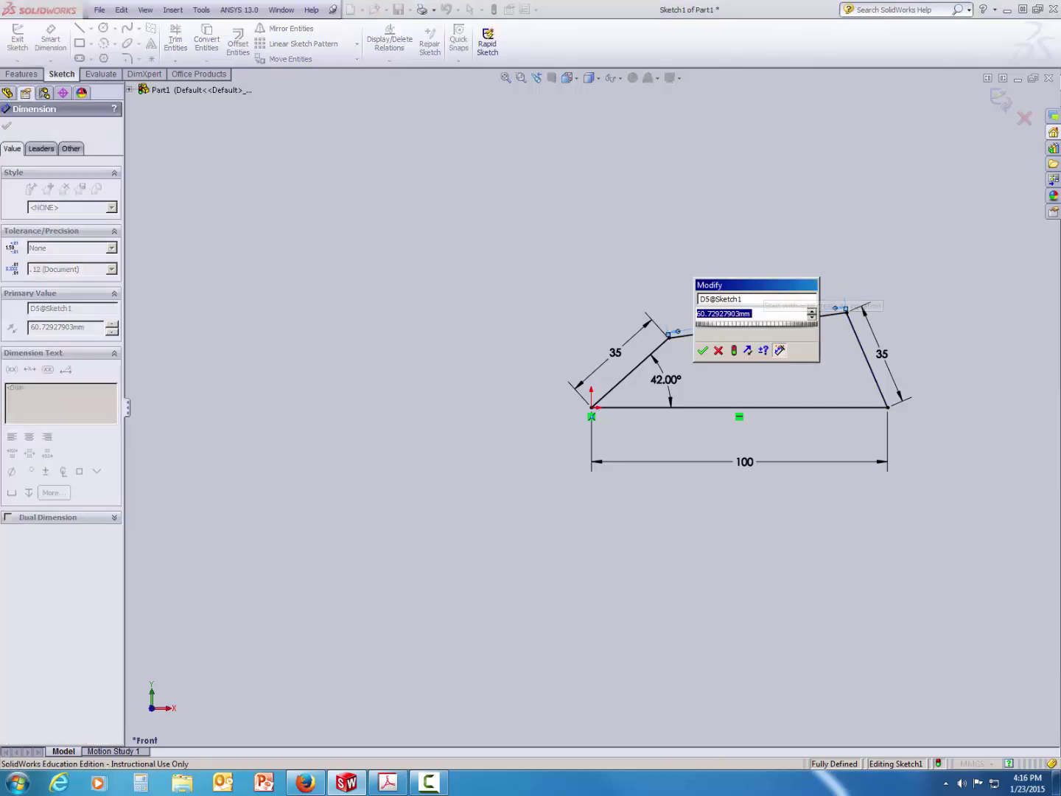
pyautogui.write('50')
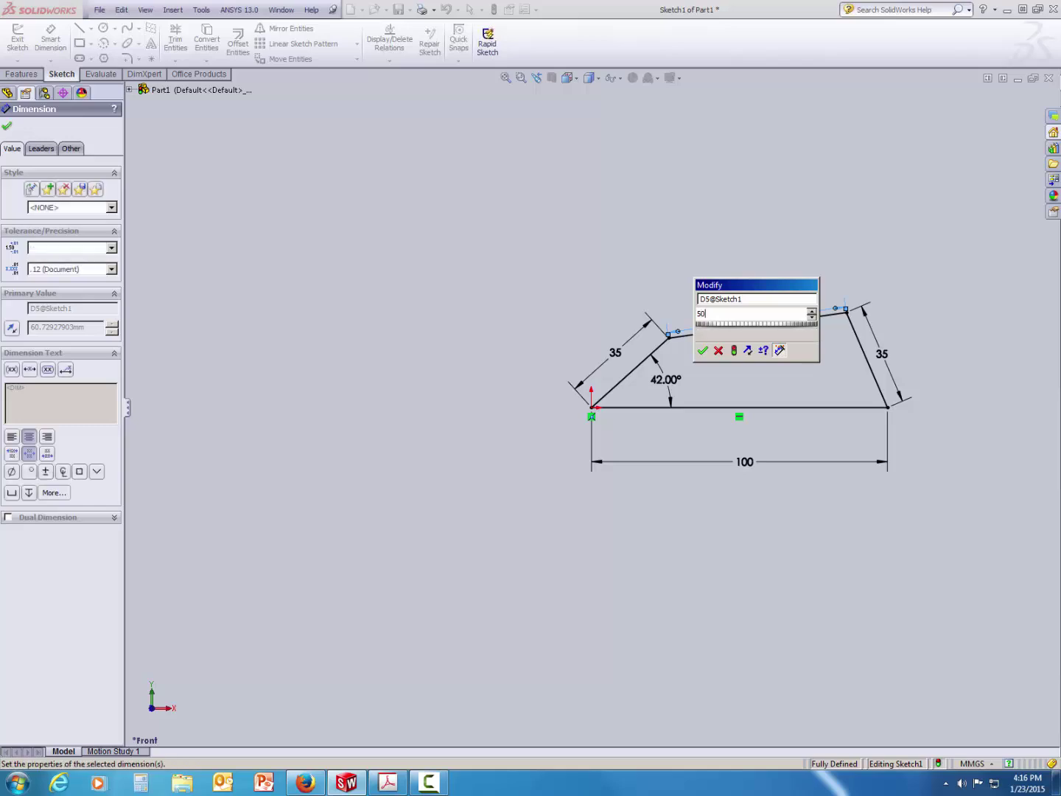
pyautogui.press('Return')
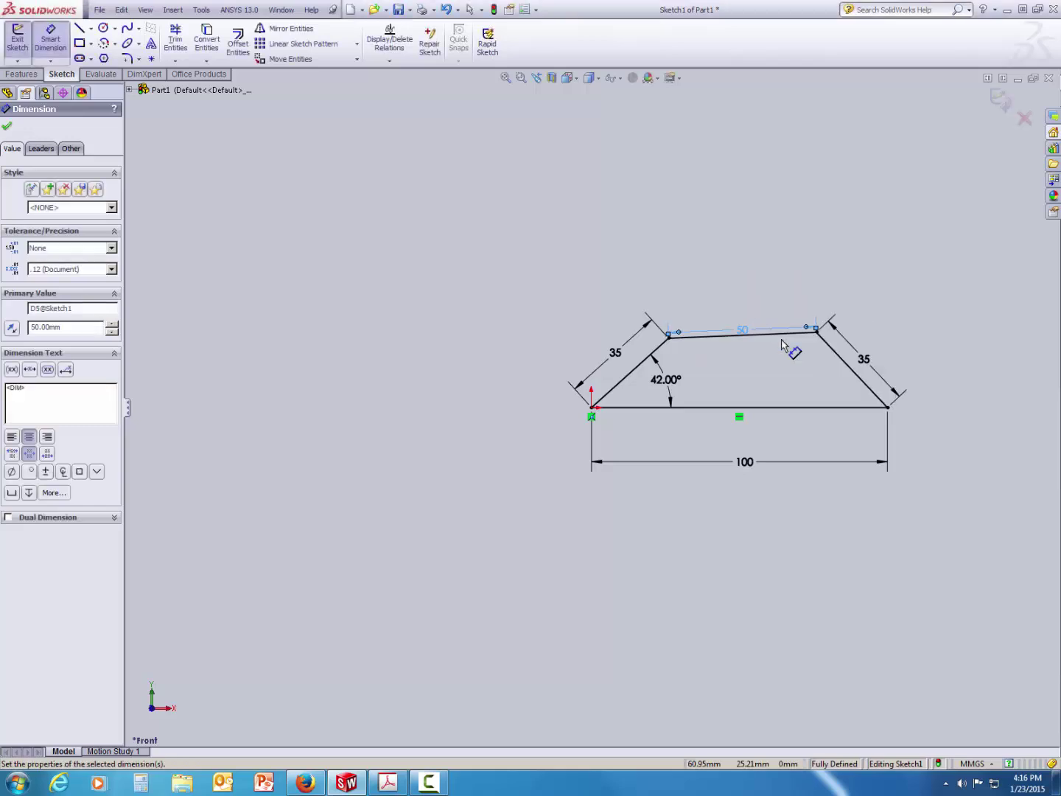
pyautogui.click(9, 127)
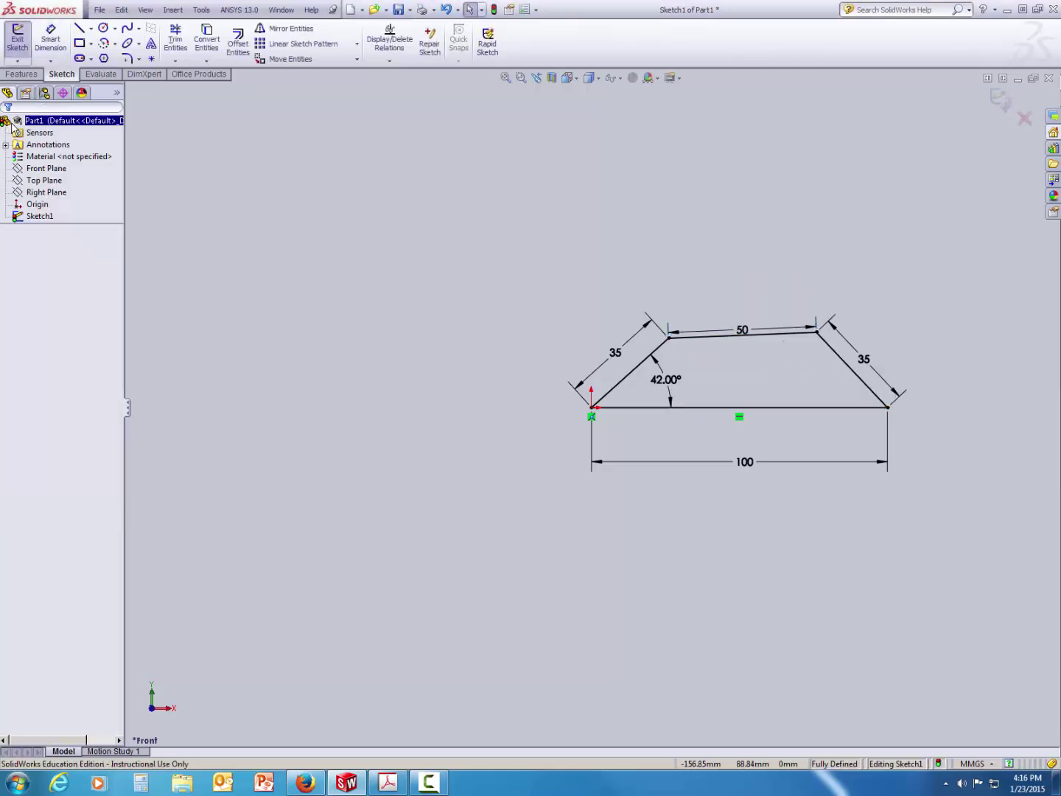
# - Draw two lines forming a triangle with its apex above the 50 mm coupler
pyautogui.click(81, 31)
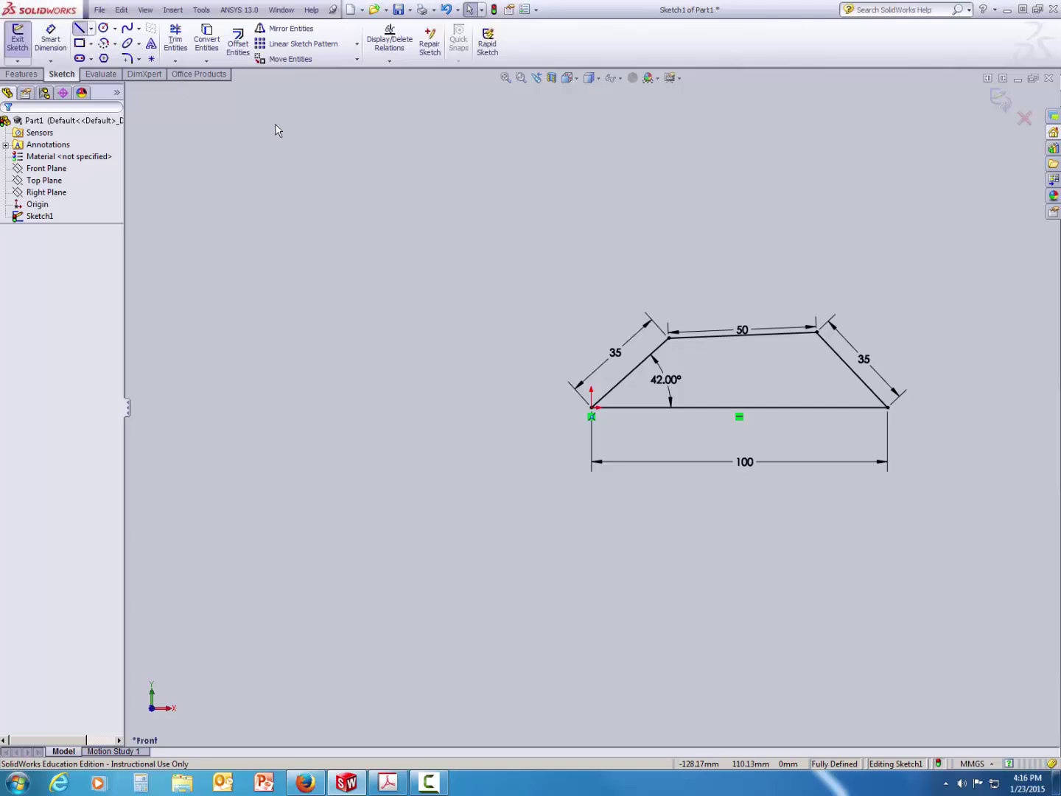
pyautogui.click(669, 339)
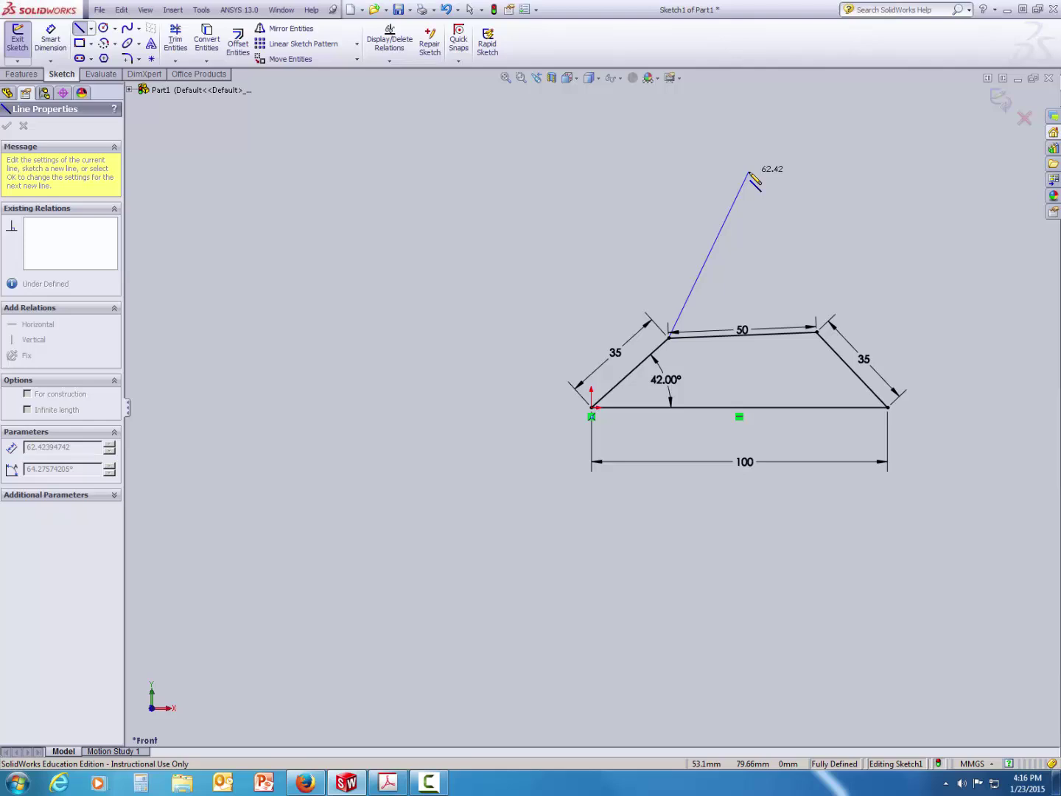
pyautogui.click(750, 172)
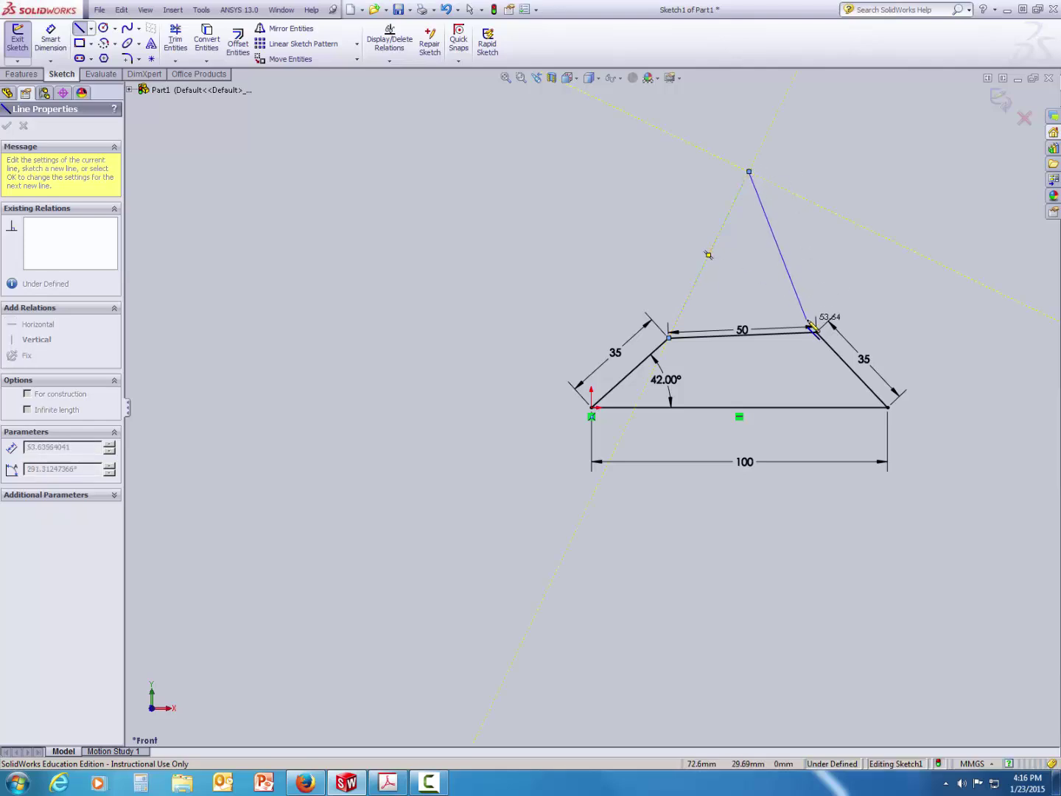
pyautogui.click(815, 329)
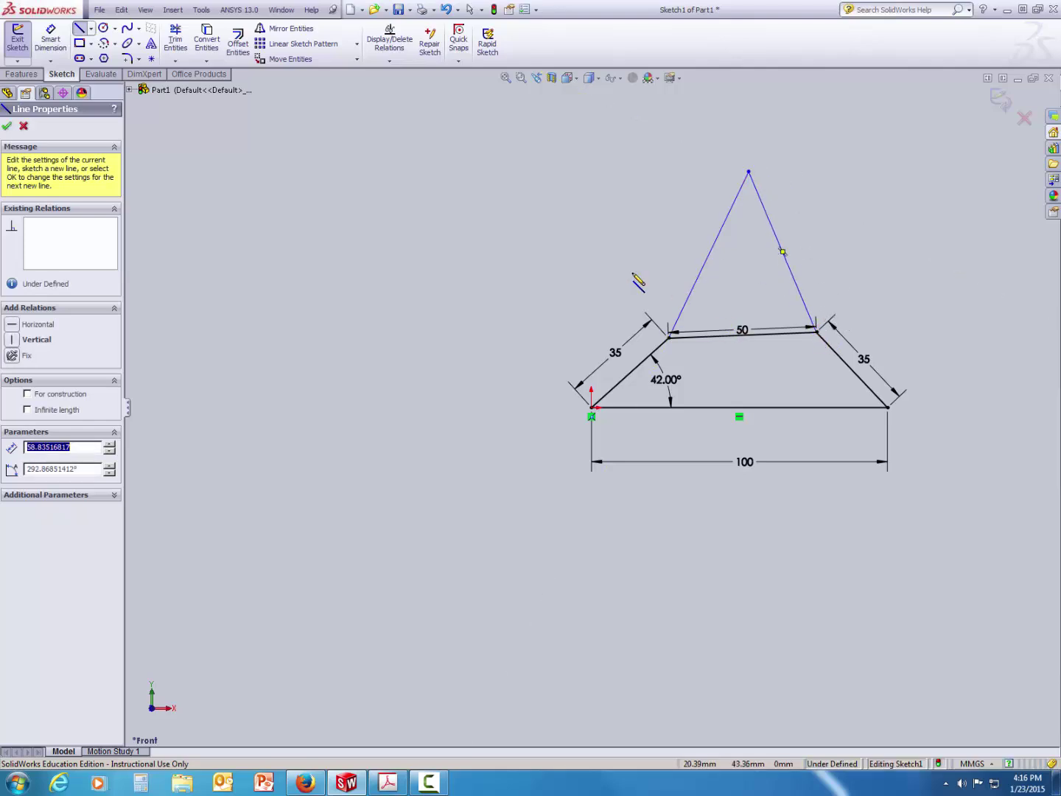
pyautogui.moveTo(638, 282); pyautogui.dragTo(640, 256, button='right')
# - Dimension the triangle's left and right side angles to the coupler as 53° and 74°
pyautogui.click(693, 298)
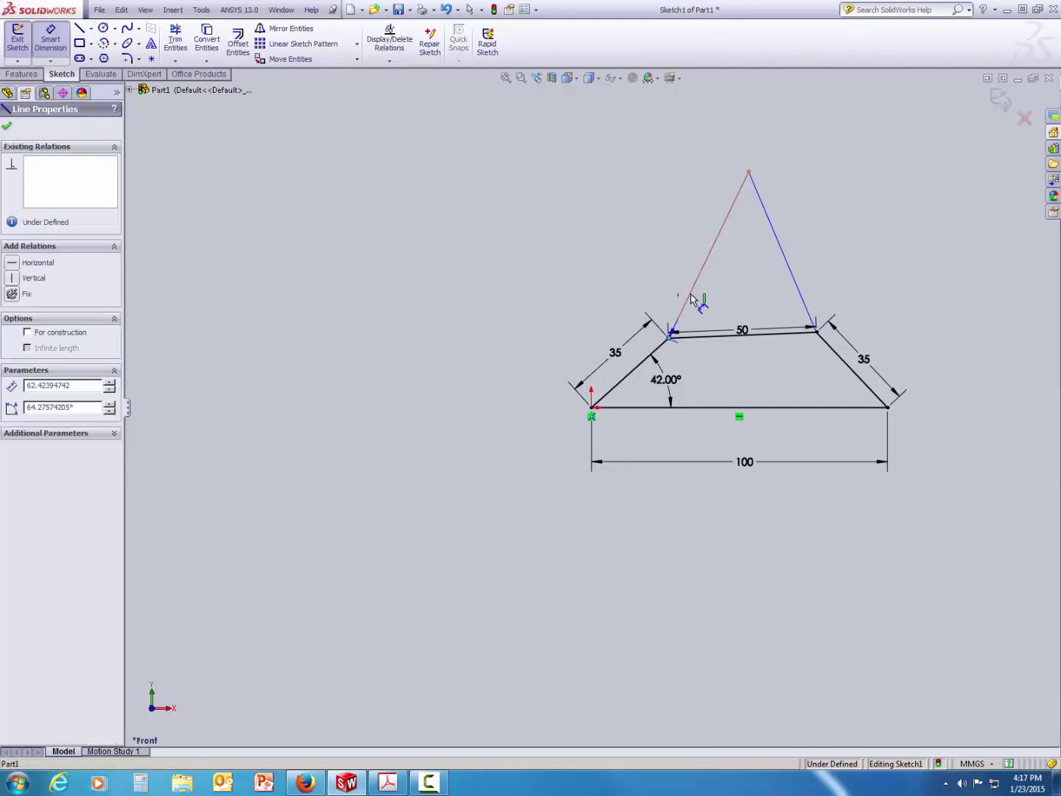
pyautogui.click(718, 334)
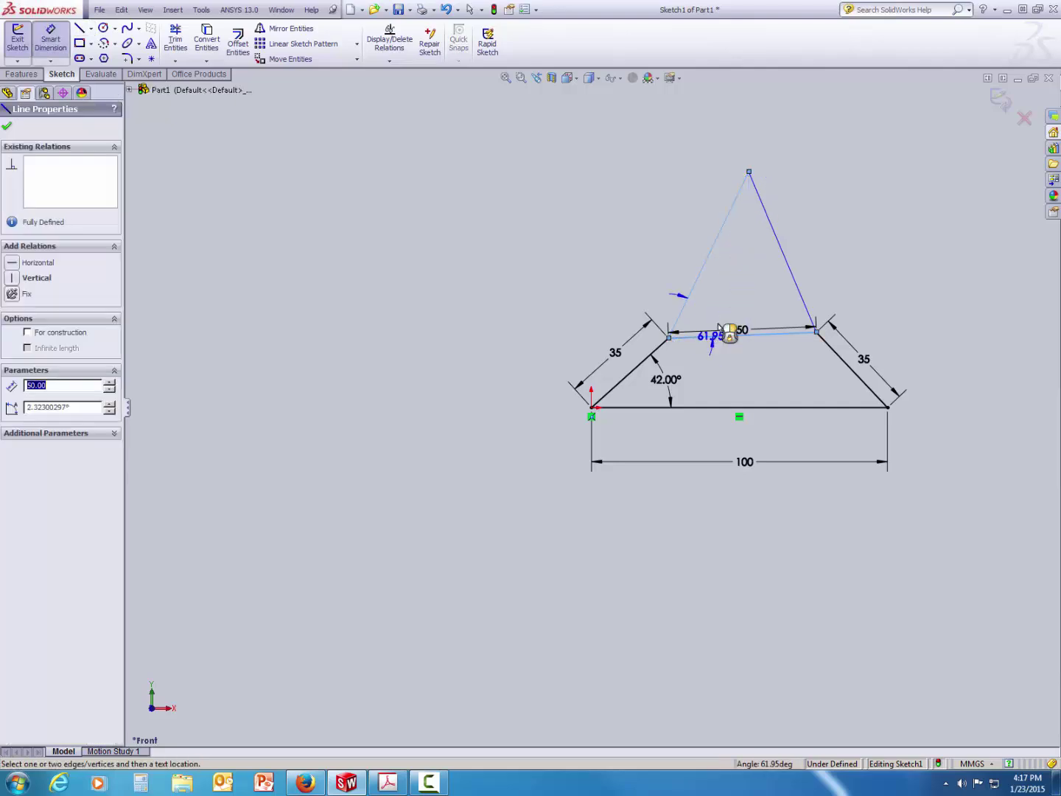
pyautogui.click(734, 303)
pyautogui.write('5')
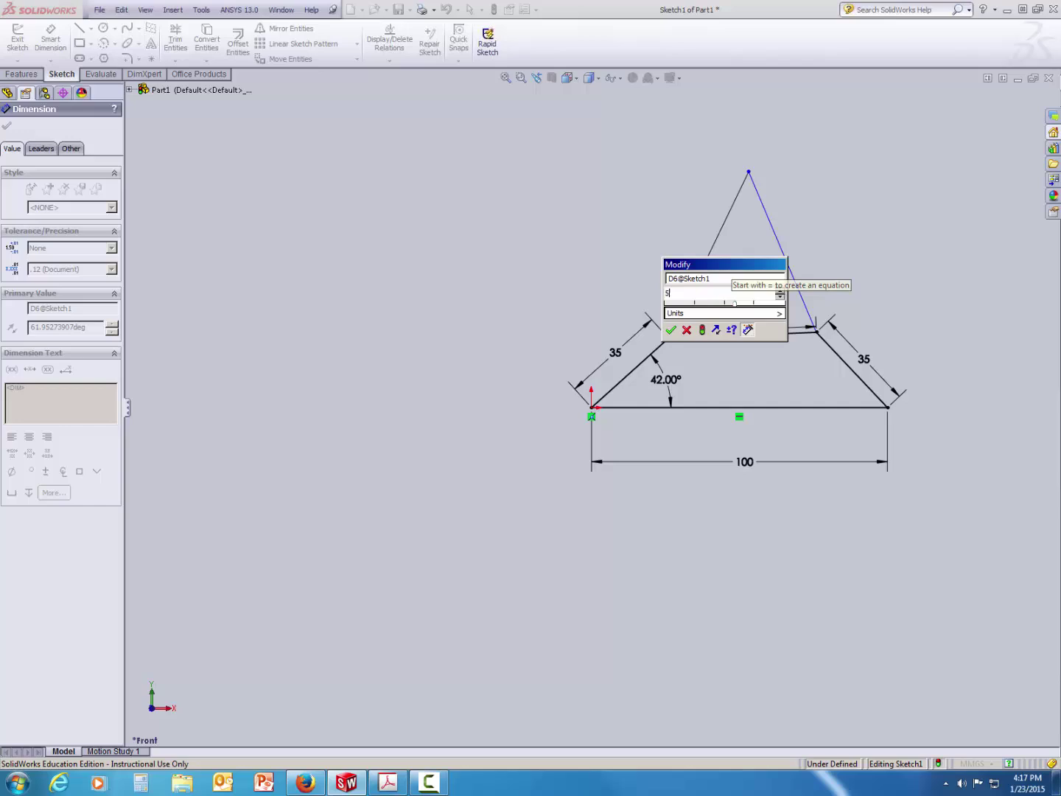
pyautogui.write('3')
pyautogui.press('Return')
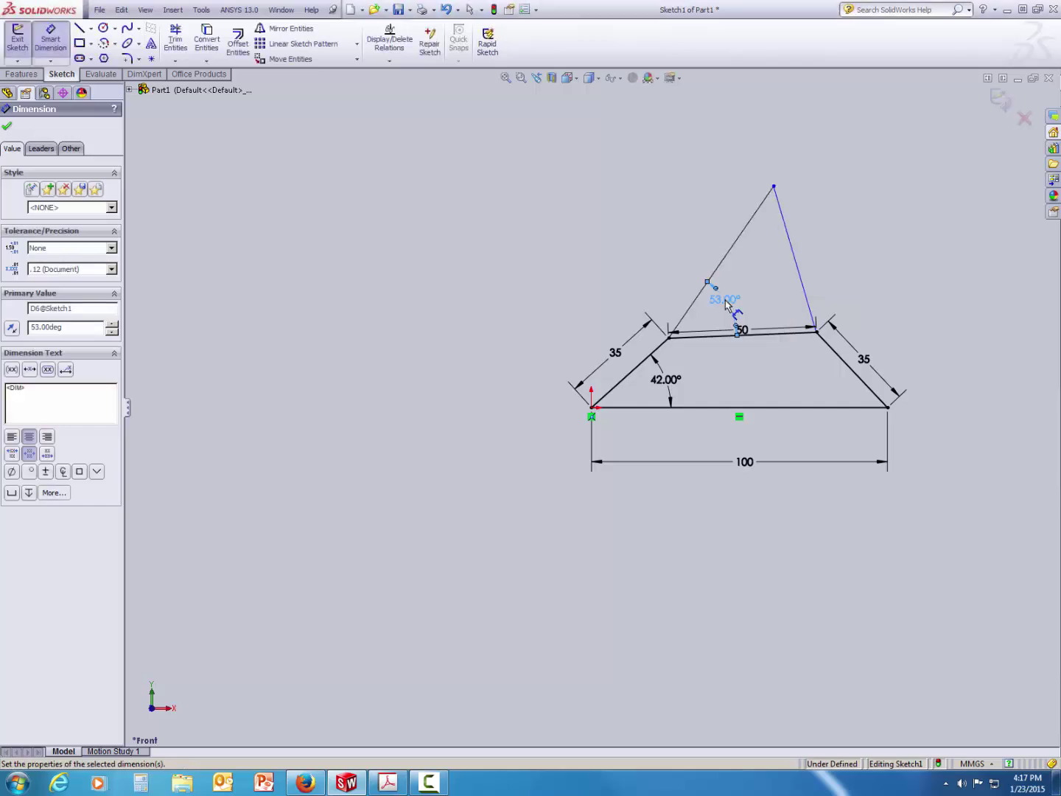
pyautogui.click(797, 334)
pyautogui.click(805, 294)
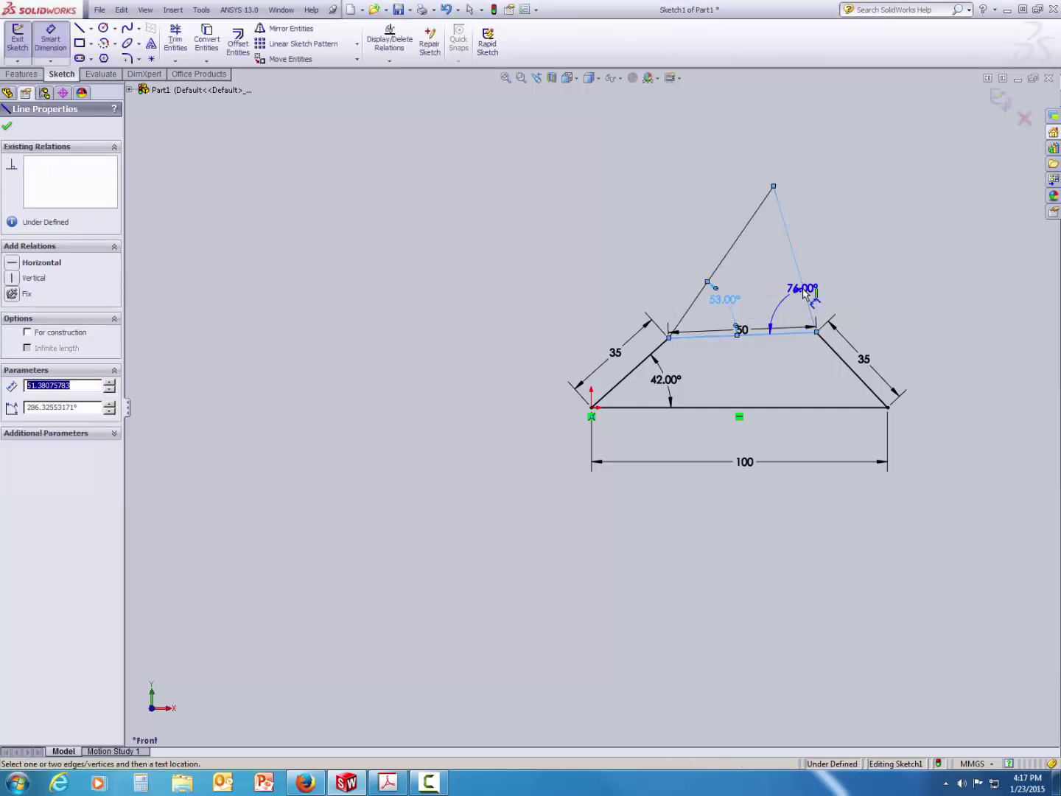
pyautogui.click(798, 310)
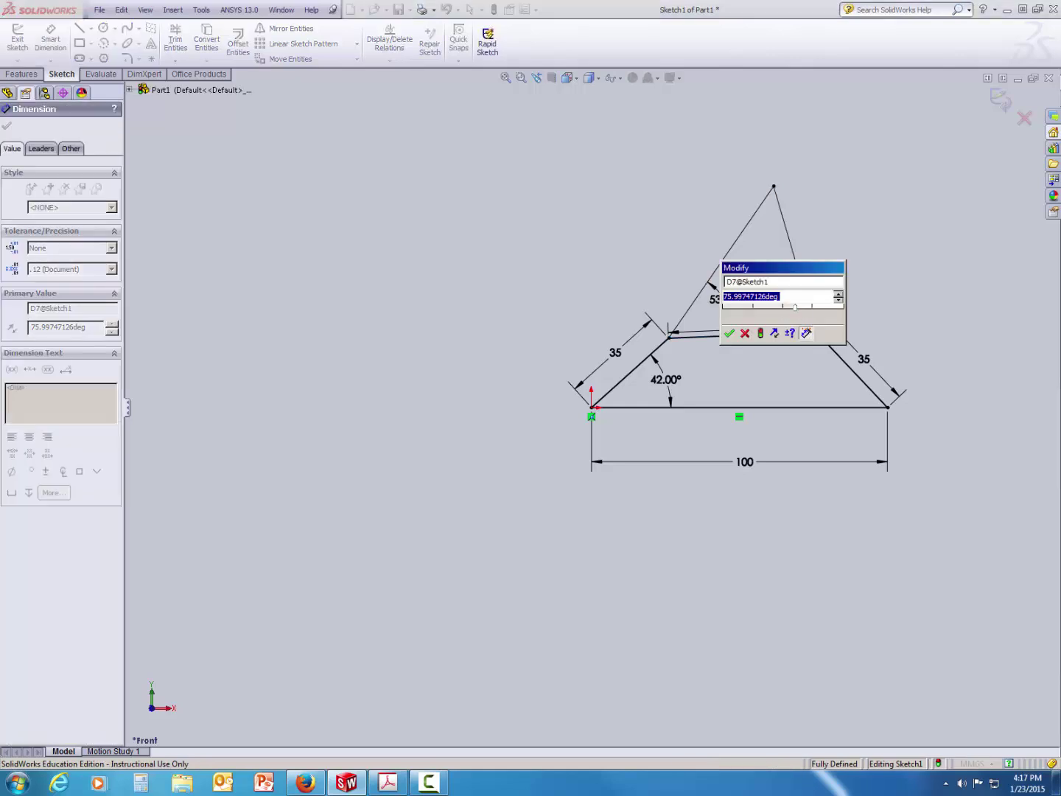
pyautogui.write('74')
pyautogui.press('Return')
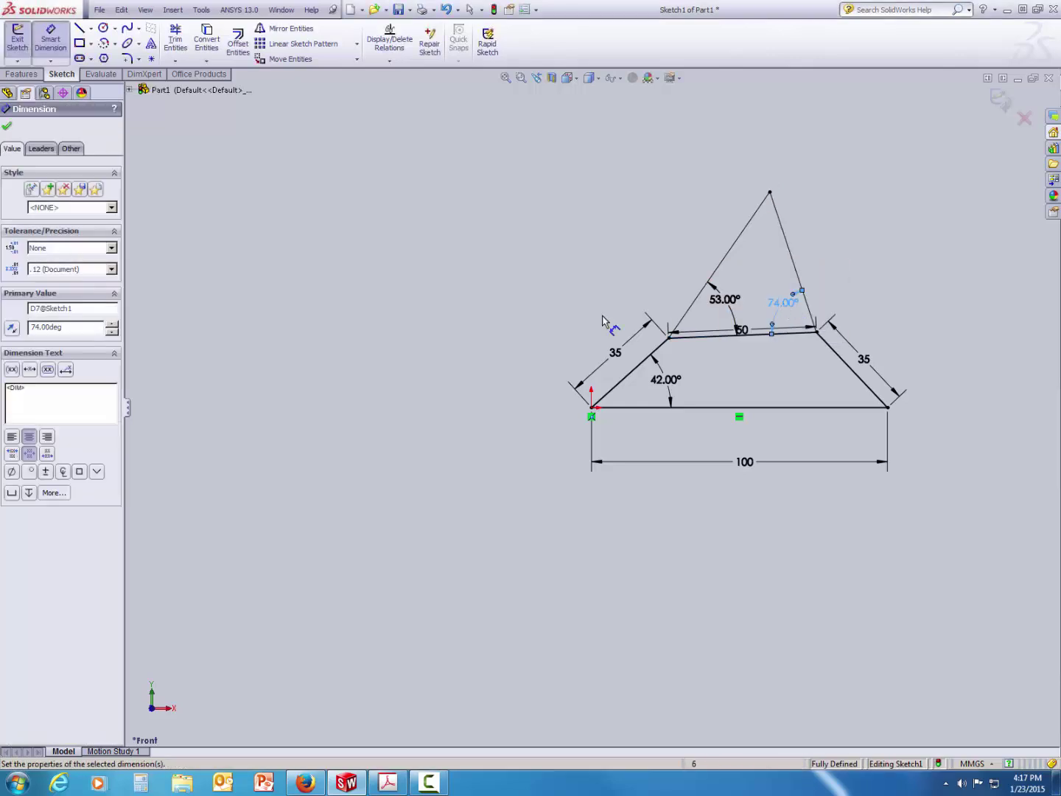
pyautogui.click(7, 130)
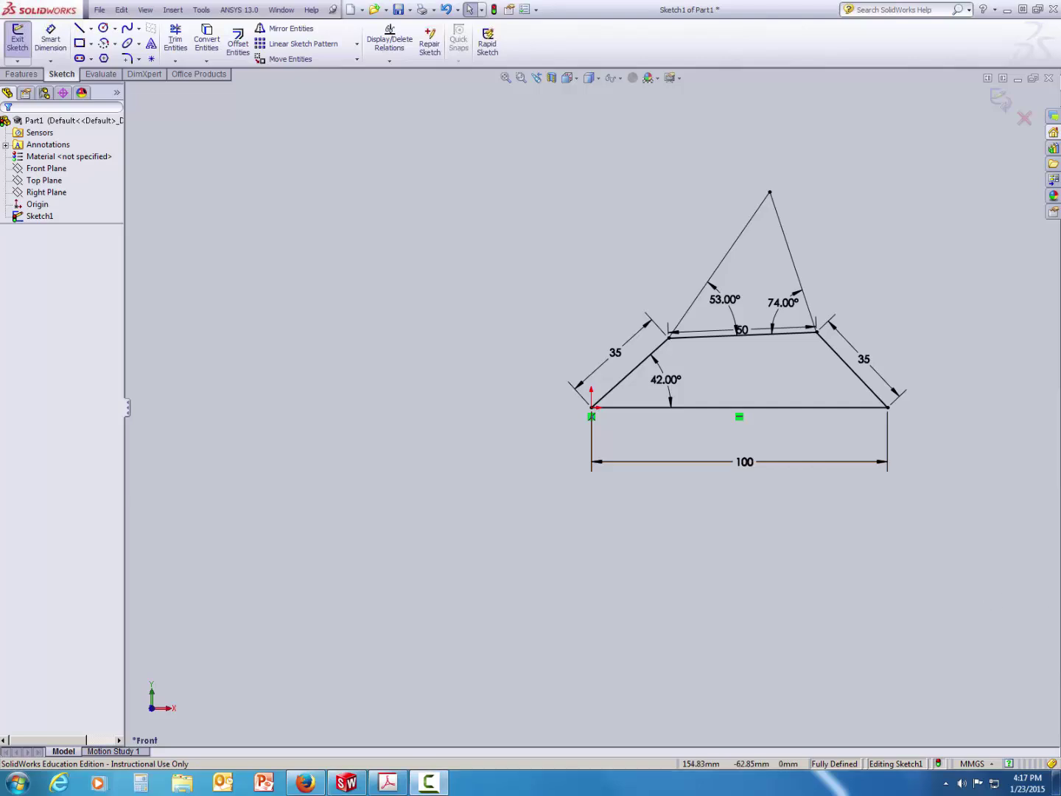
pyautogui.press('f')
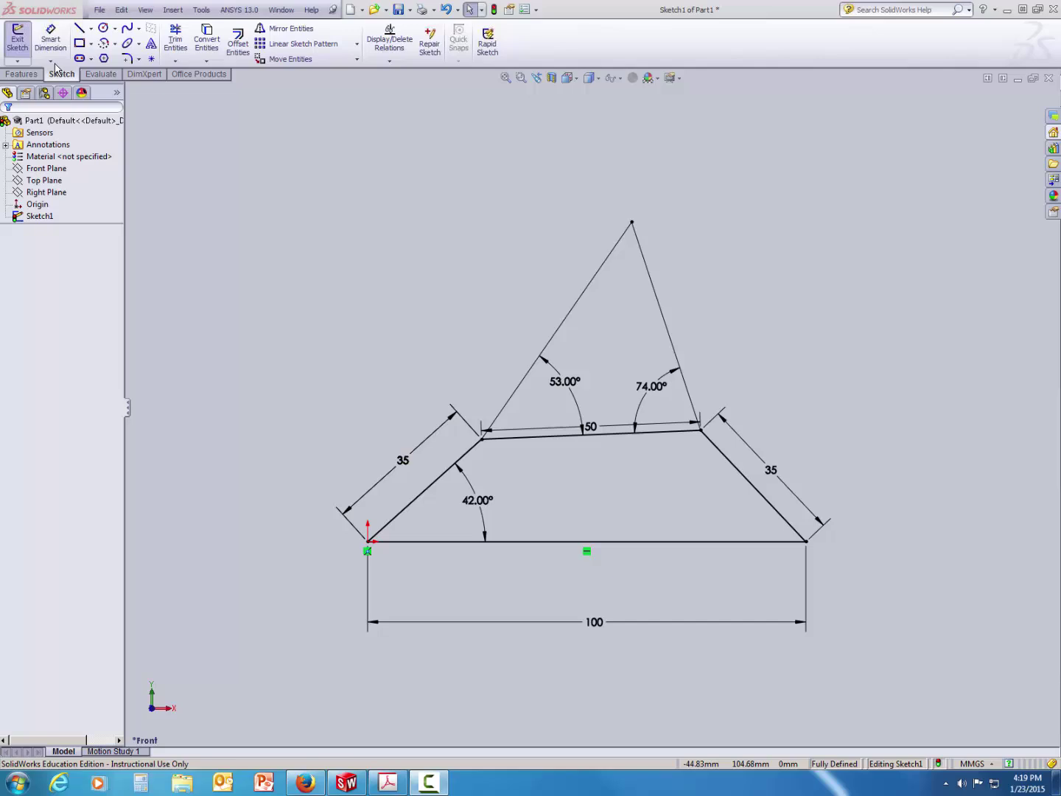
# - Draw a long line from the origin and make it parallel to the triangle's 53° side
pyautogui.click(80, 30)
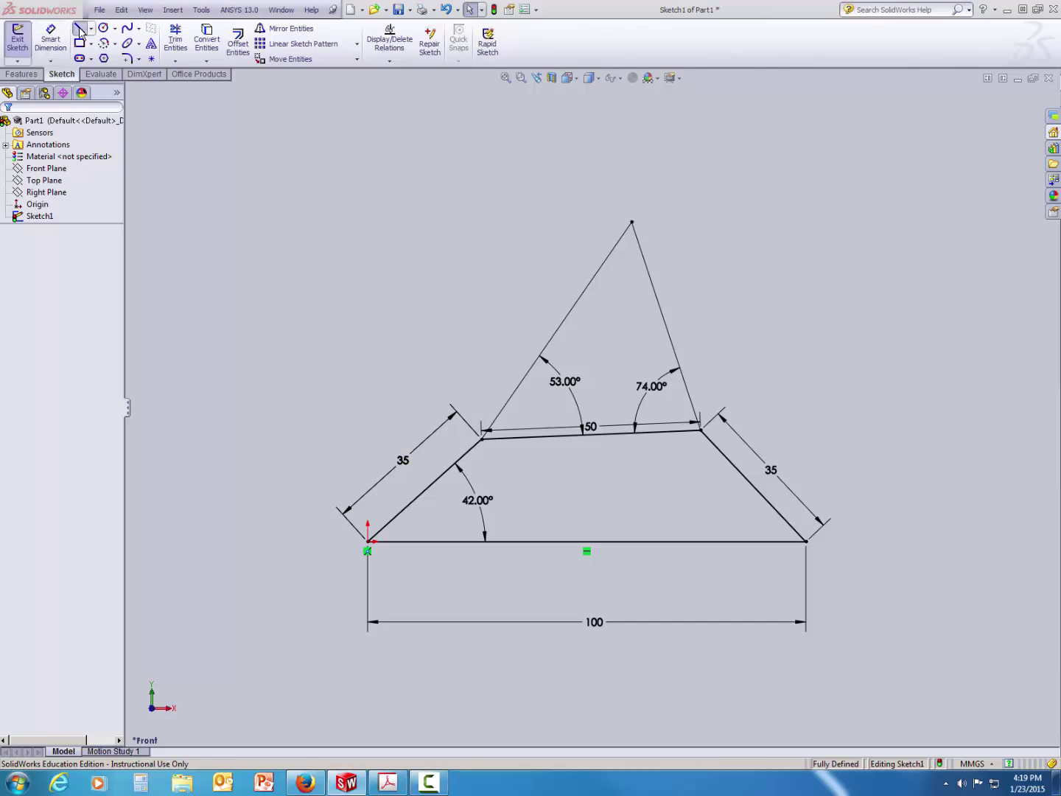
pyautogui.click(368, 541)
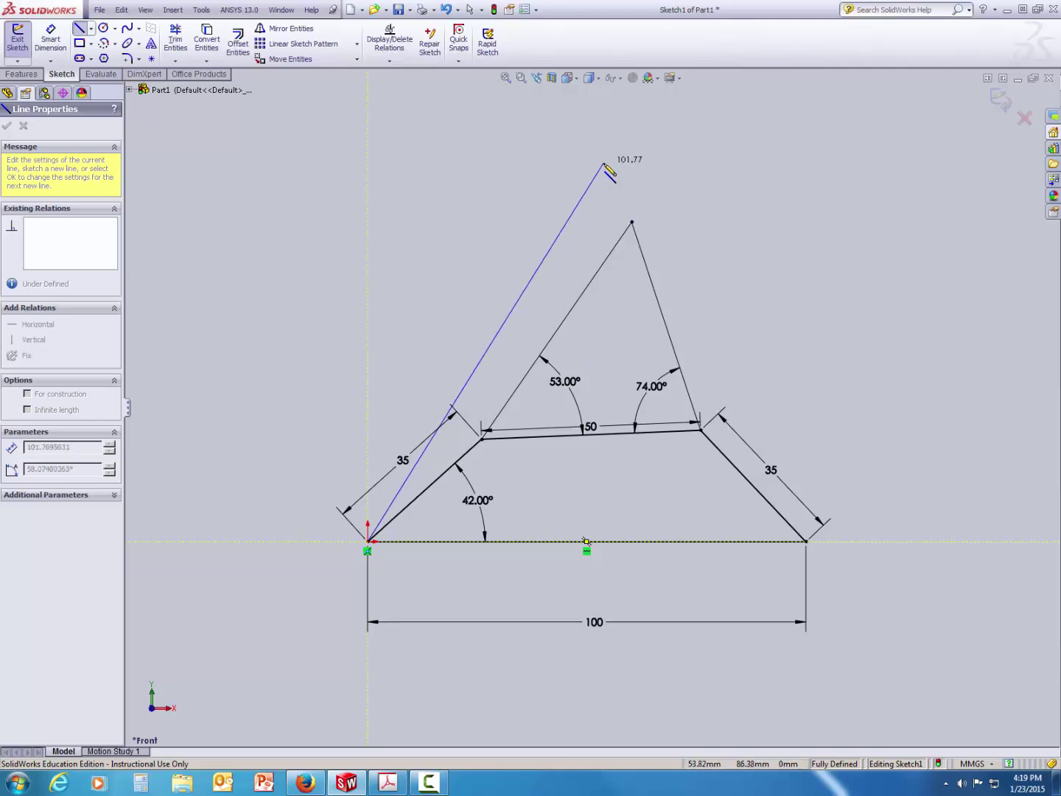
pyautogui.click(604, 164)
pyautogui.press('Escape')
pyautogui.click(606, 260)
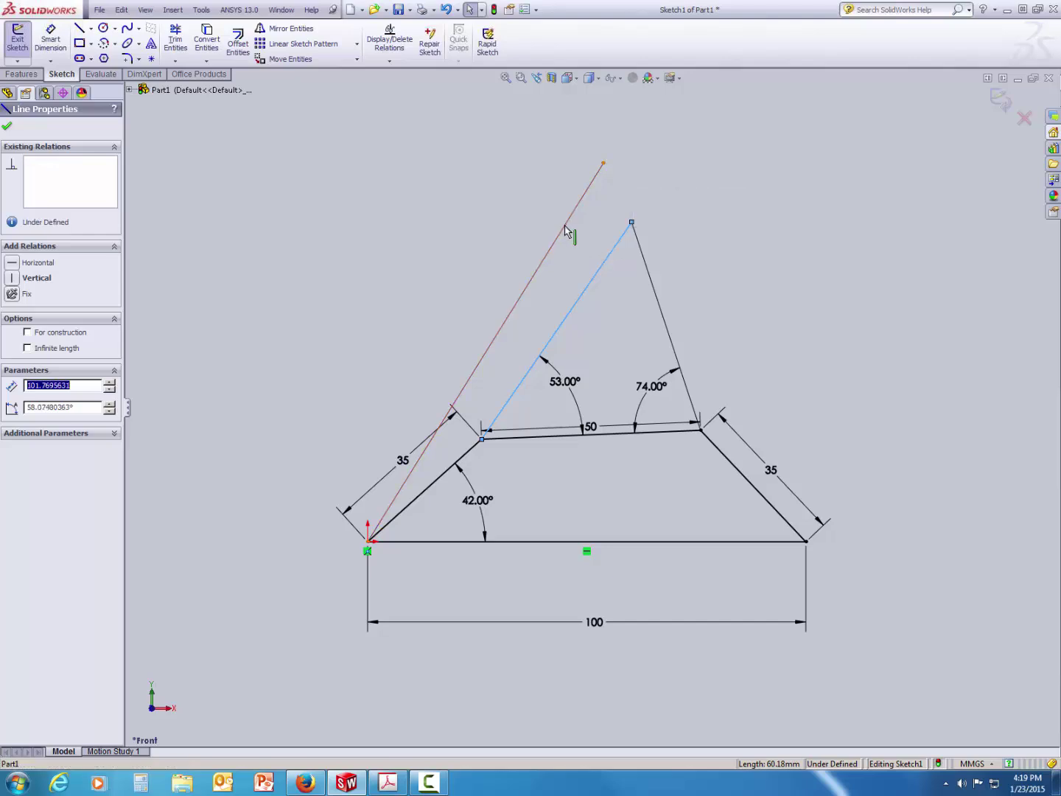
pyautogui.keyDown('ctrl'); pyautogui.click(566, 231); pyautogui.keyUp('ctrl')
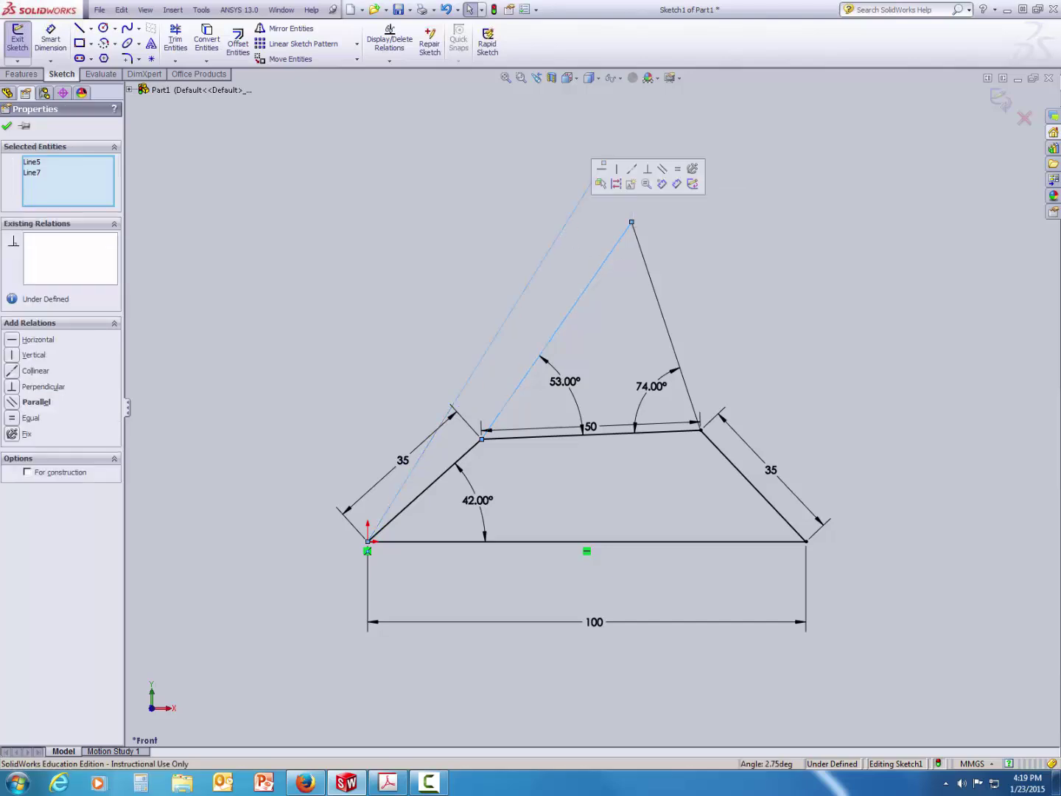
pyautogui.click(661, 170)
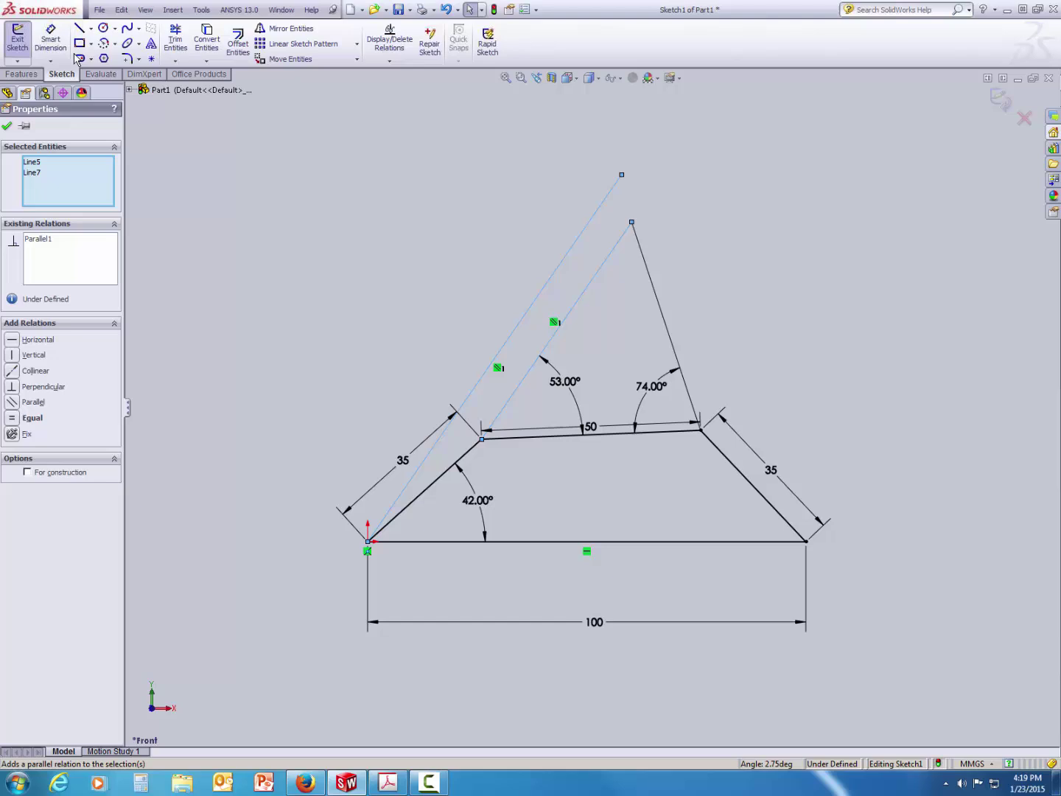
# - Draw a line from the coupler apex and make it parallel to the lower-left 35 mm link
pyautogui.click(79, 28)
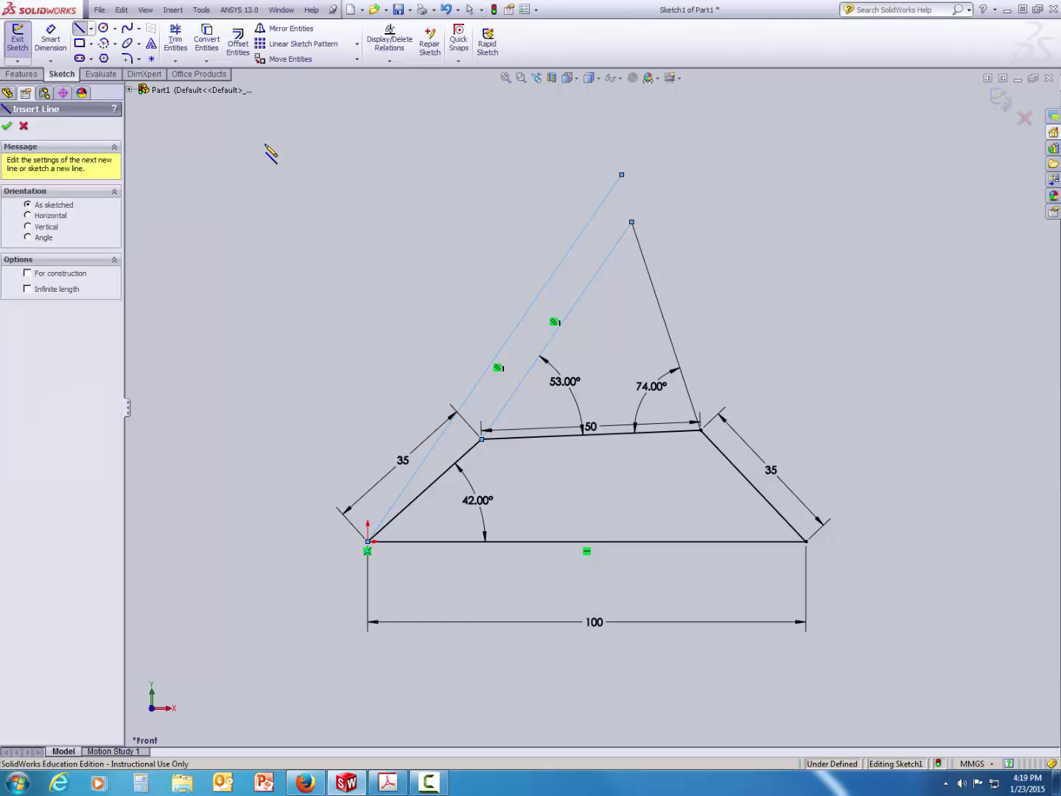
pyautogui.click(632, 222)
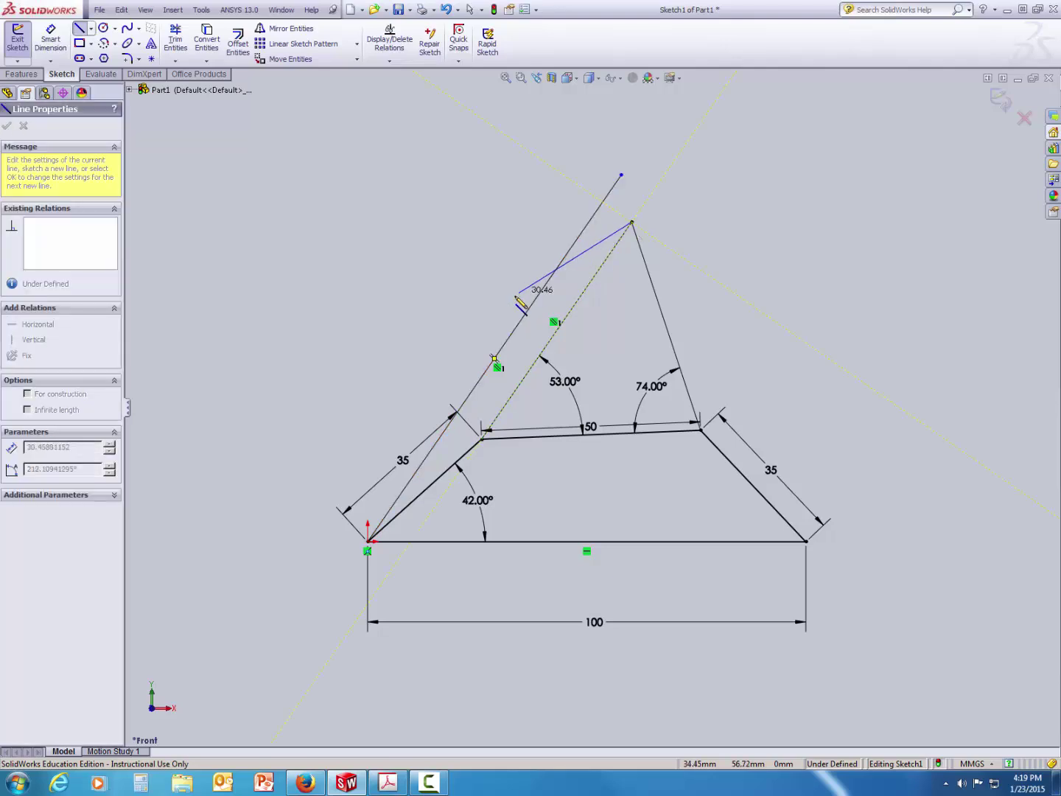
pyautogui.click(448, 363)
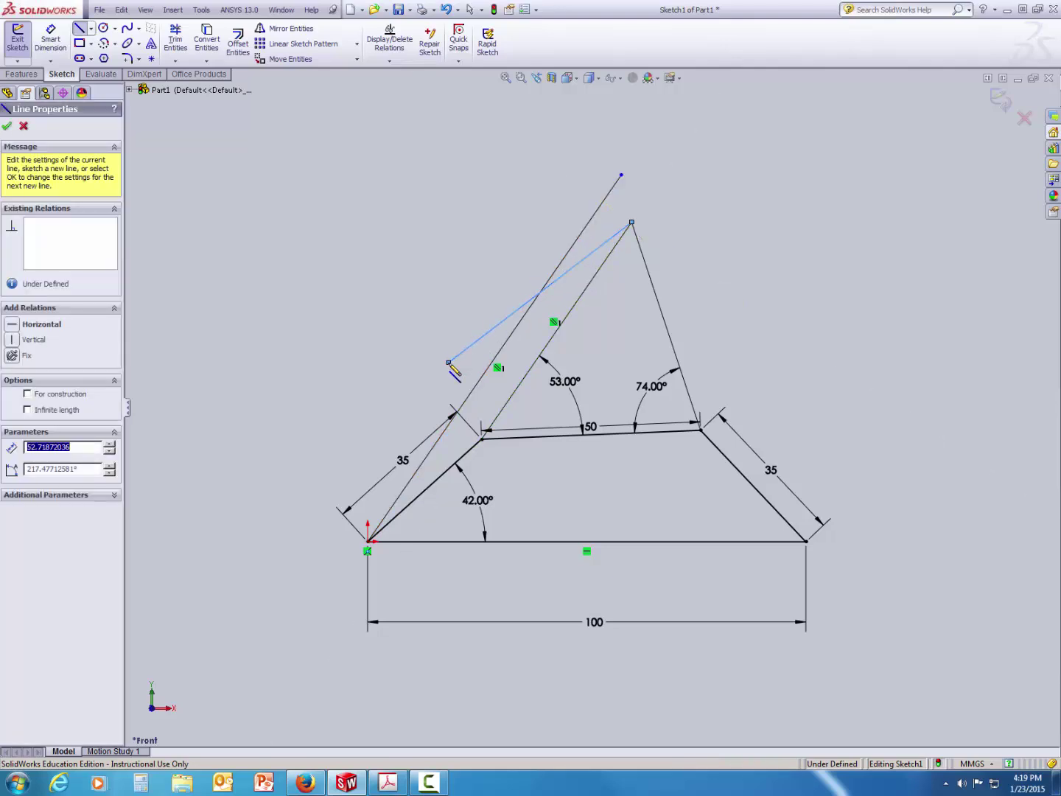
pyautogui.press('Escape')
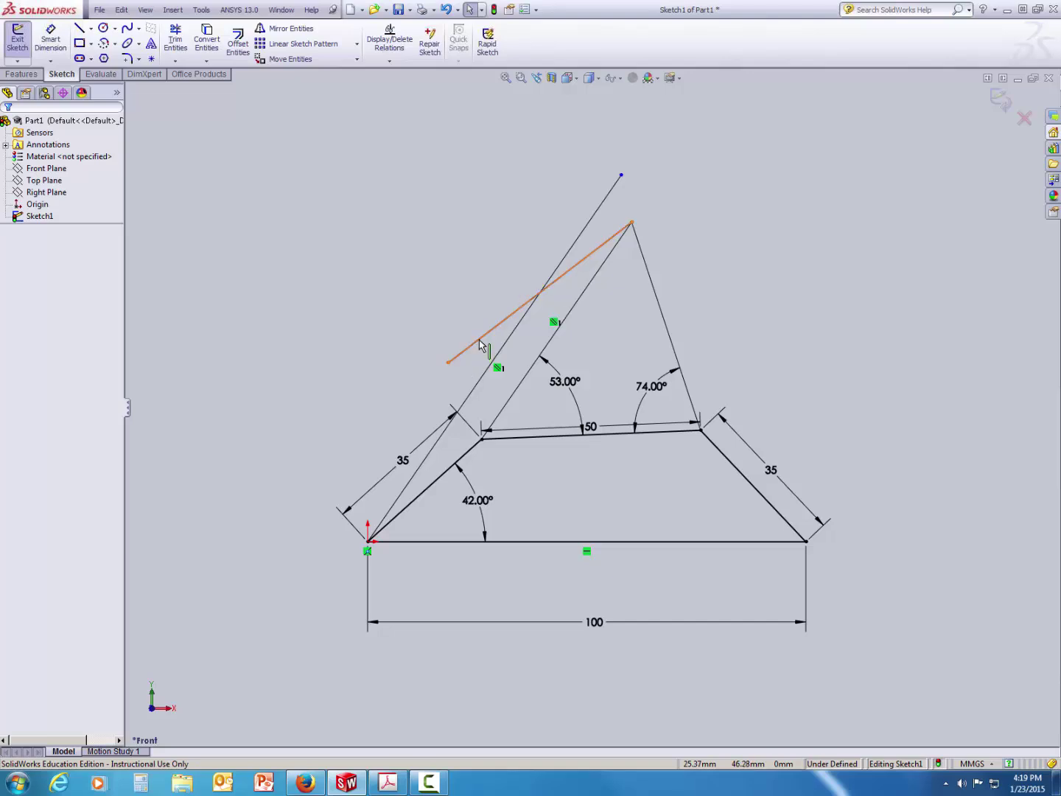
pyautogui.click(480, 345)
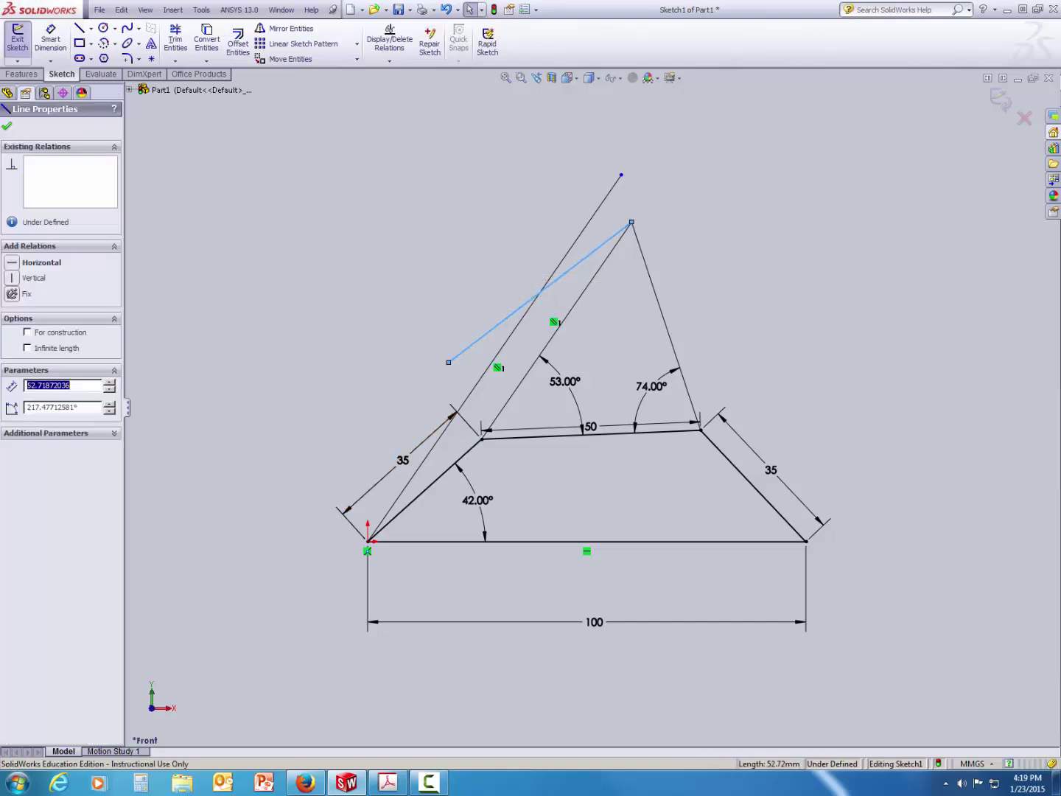
pyautogui.keyDown('ctrl'); pyautogui.click(467, 459); pyautogui.keyUp('ctrl')
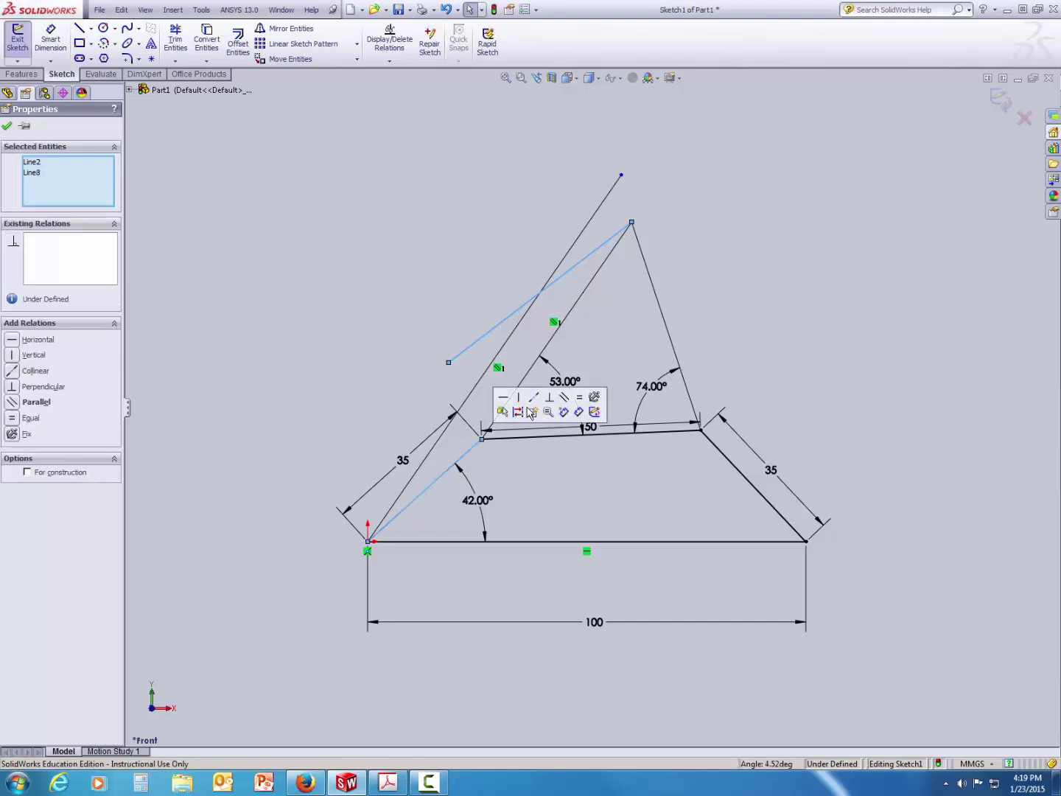
pyautogui.click(563, 396)
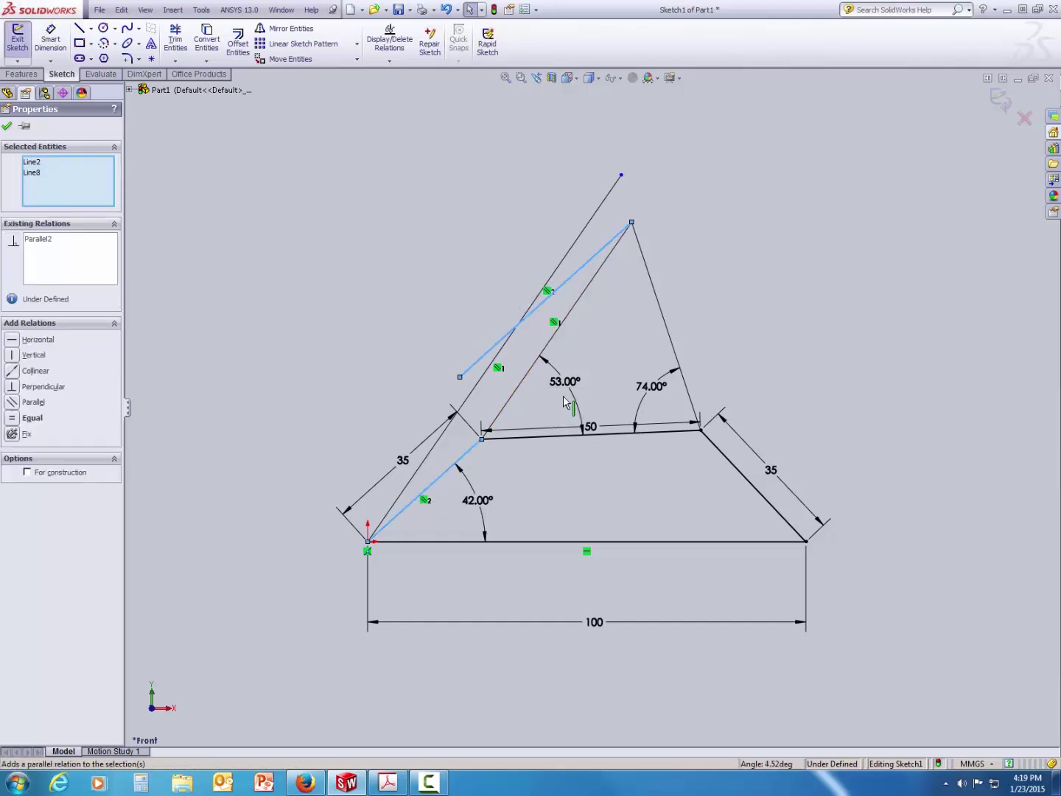
pyautogui.click(604, 500)
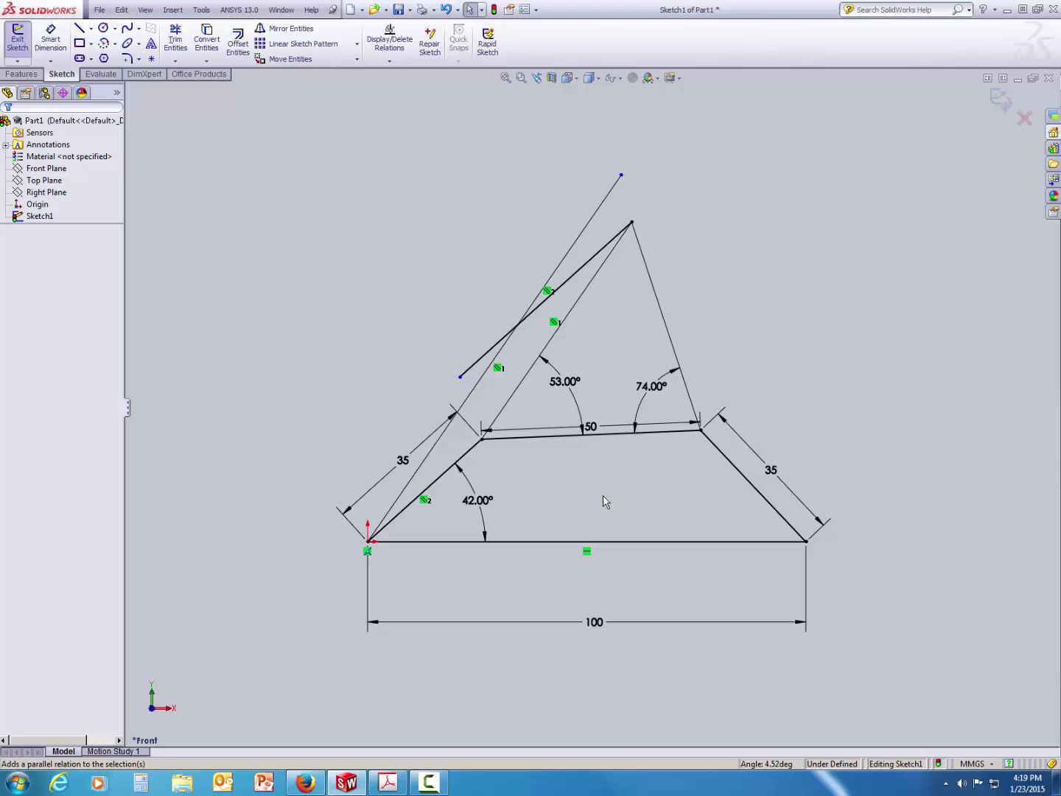
# - Trim the origin line and apex line back to their intersection, closing the parallelogram
pyautogui.click(176, 39)
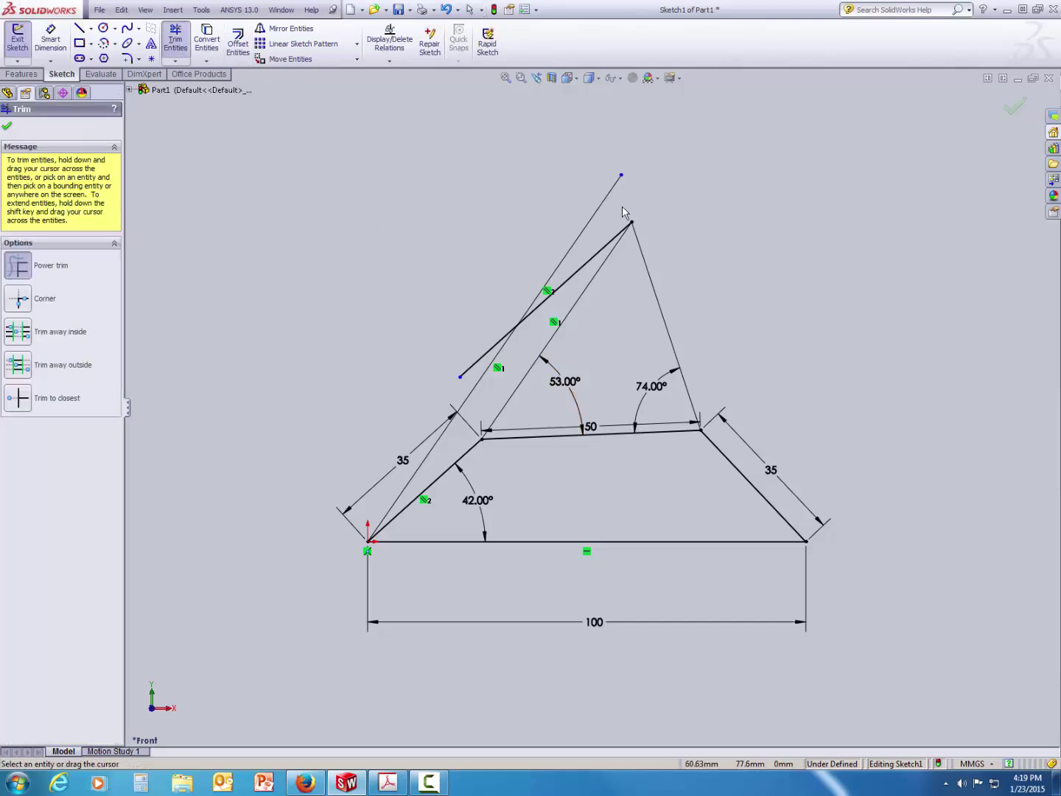
pyautogui.moveTo(597, 210); pyautogui.dragTo(534, 220)
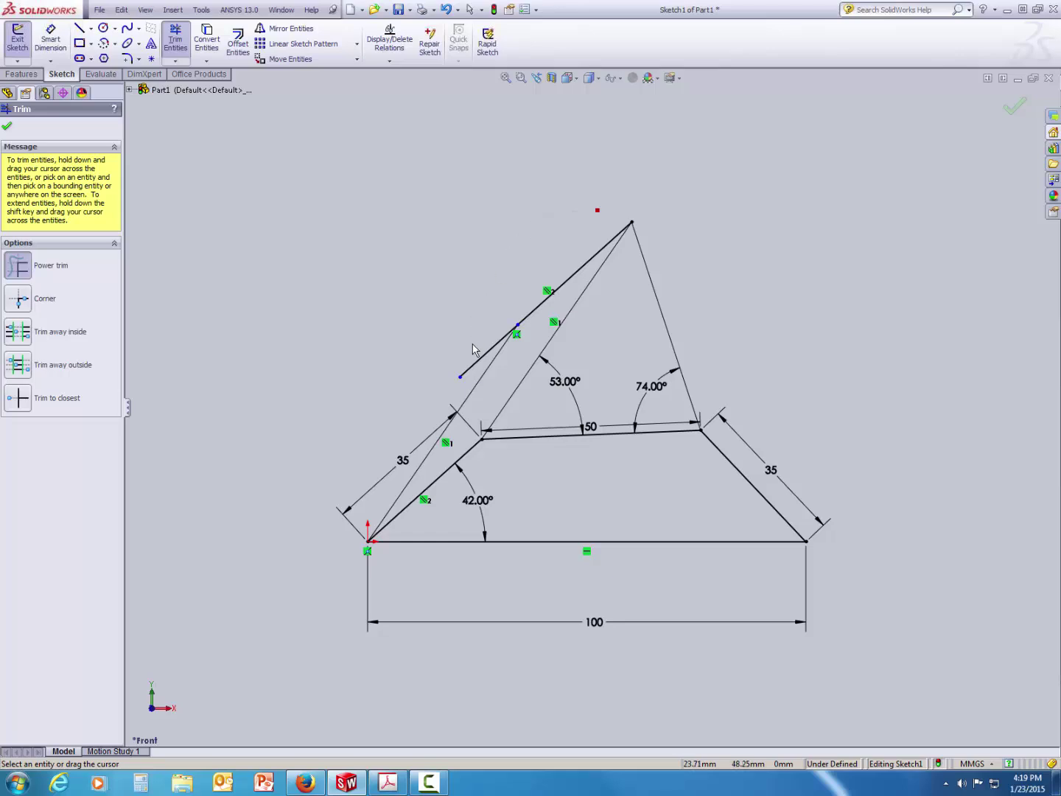
pyautogui.moveTo(476, 363); pyautogui.dragTo(474, 358)
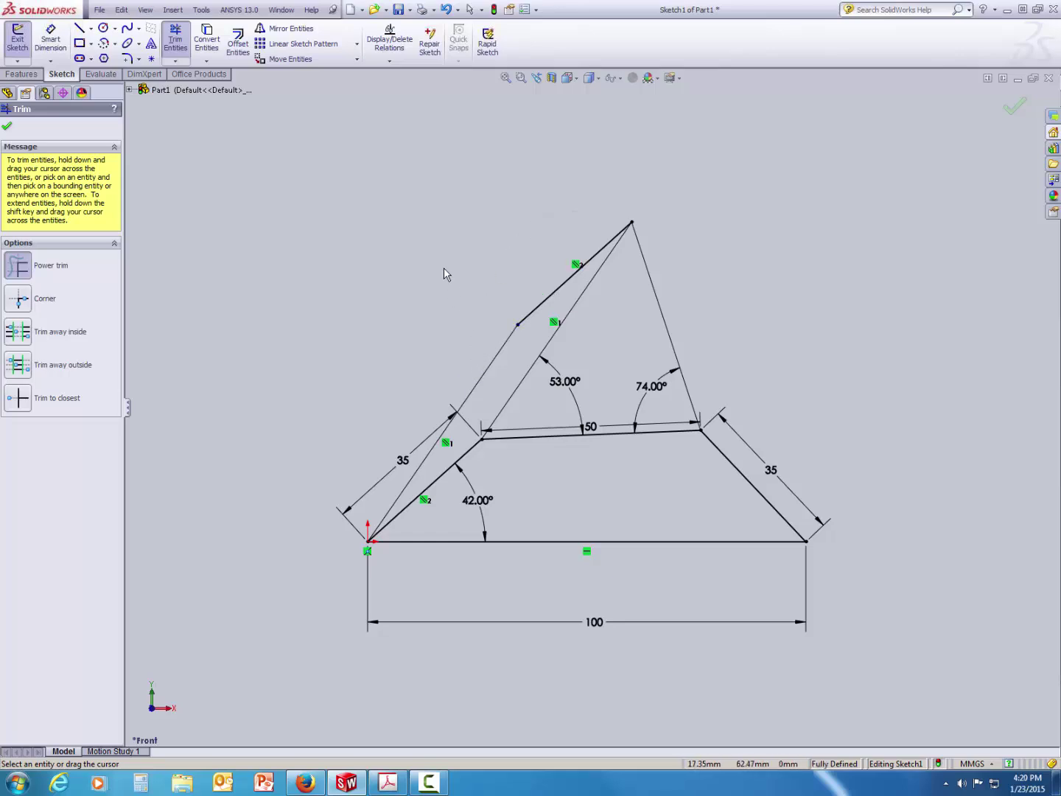
pyautogui.press('Escape')
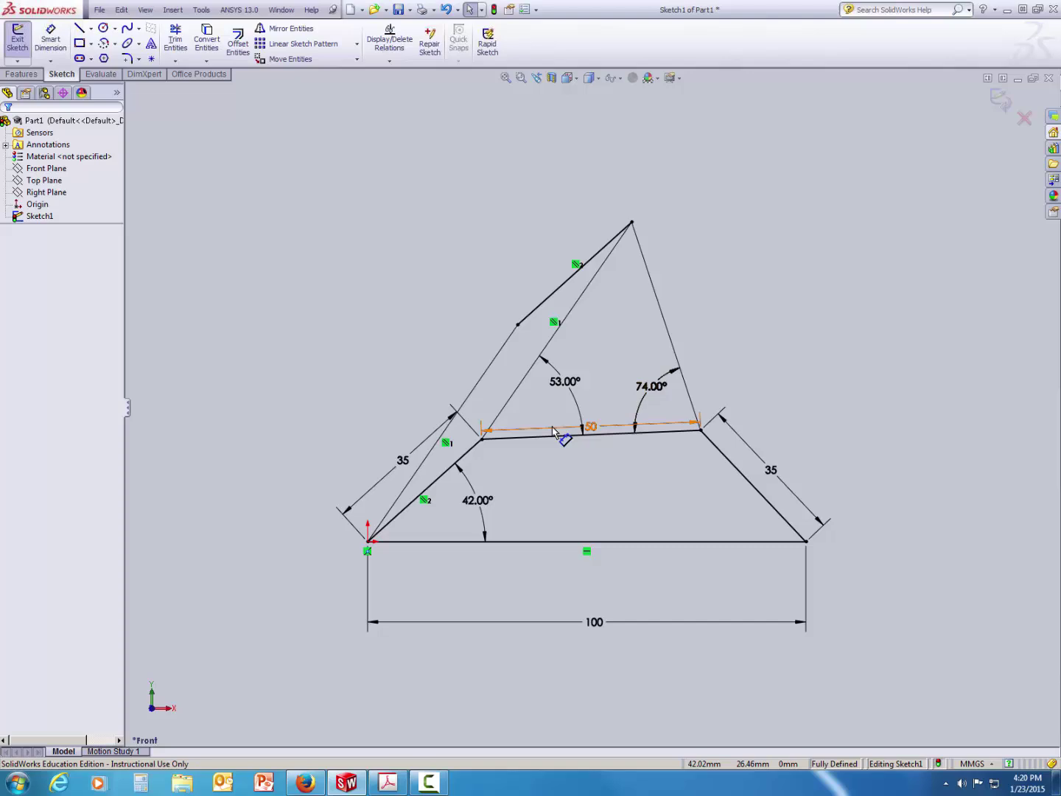
# - Draw two chained lines forming a triangle from the parallelogram's upper corner to the coupler apex
pyautogui.click(79, 28)
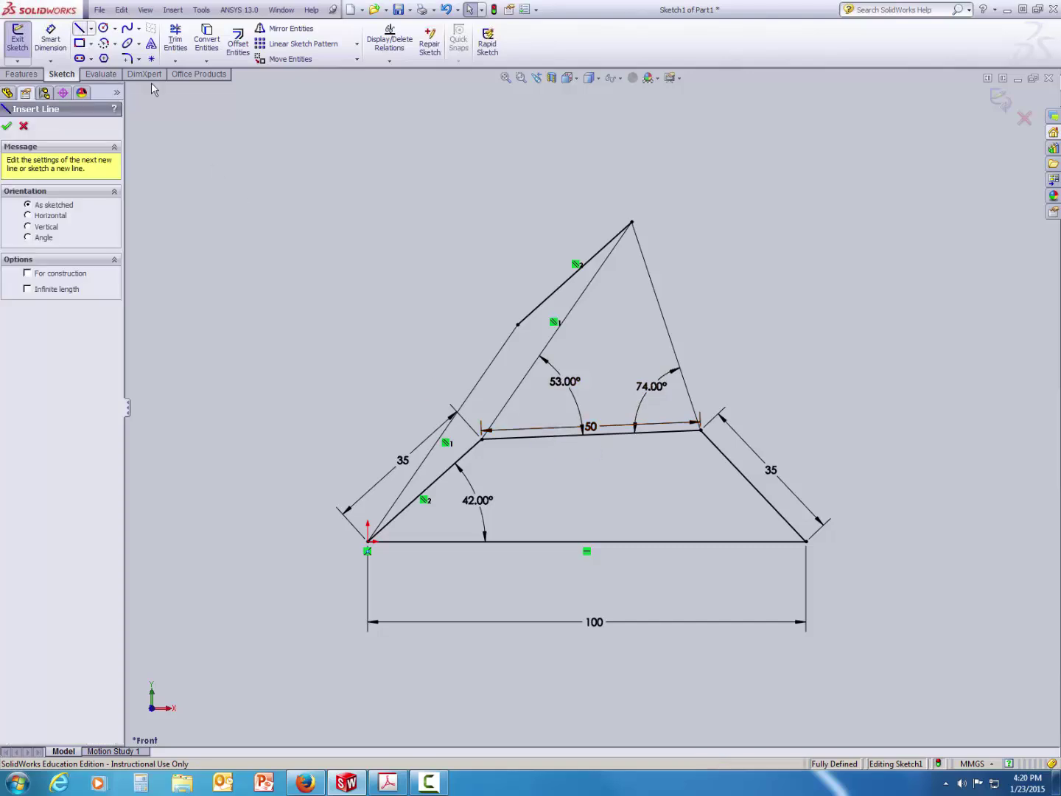
pyautogui.click(518, 324)
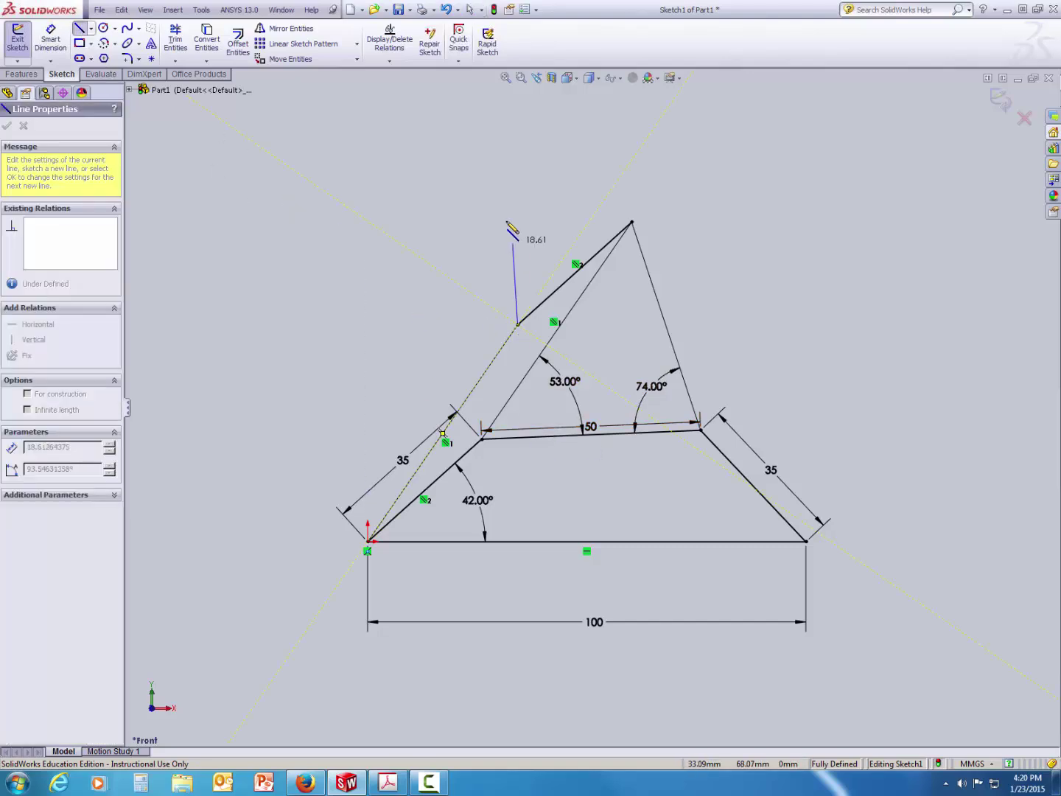
pyautogui.click(497, 196)
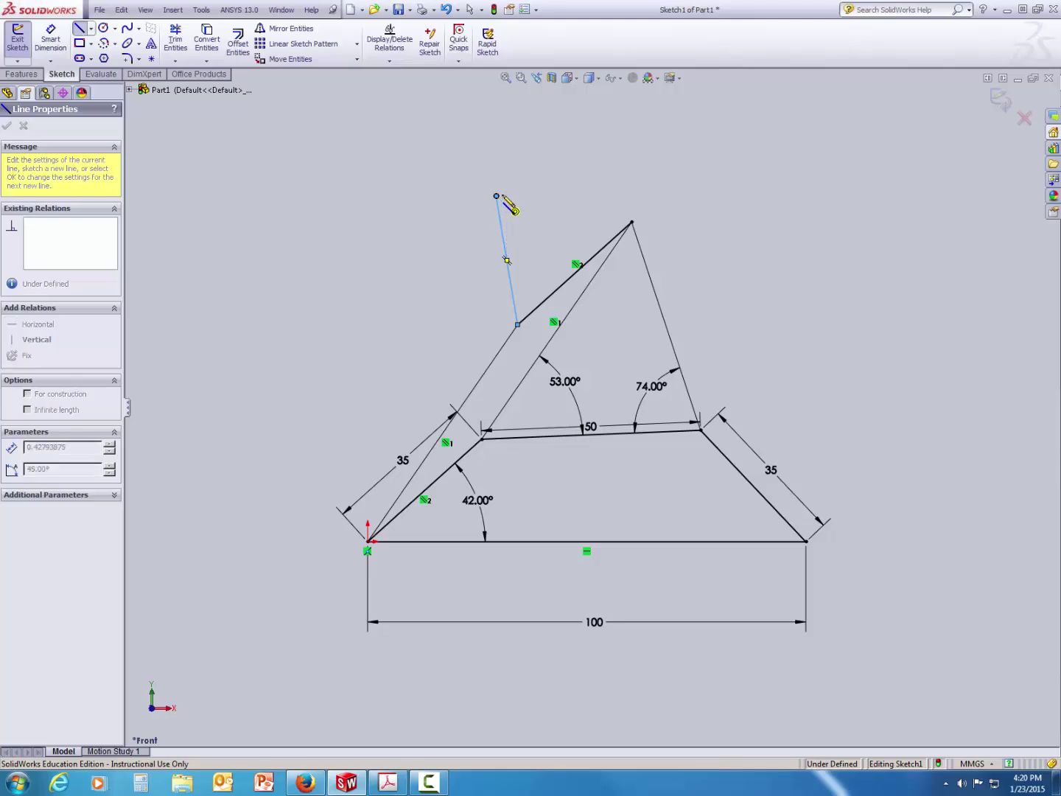
pyautogui.click(632, 222)
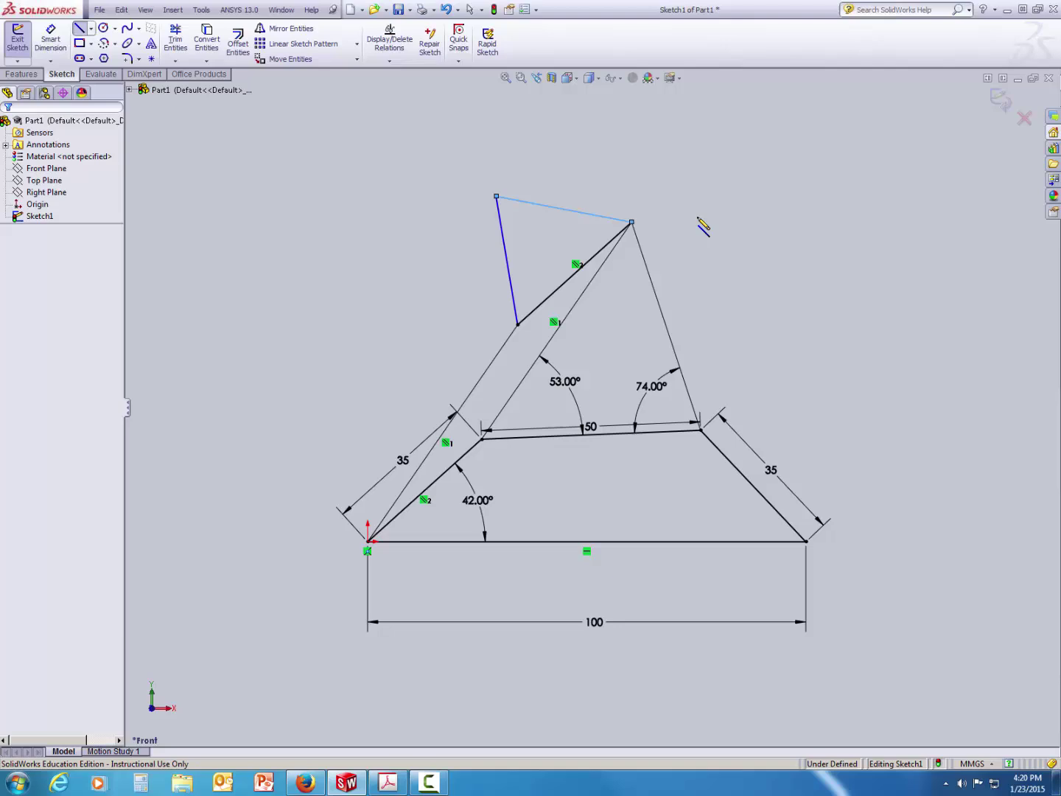
# - Dimension the new triangle's angles to 53° and 74°
pyautogui.click(50, 39)
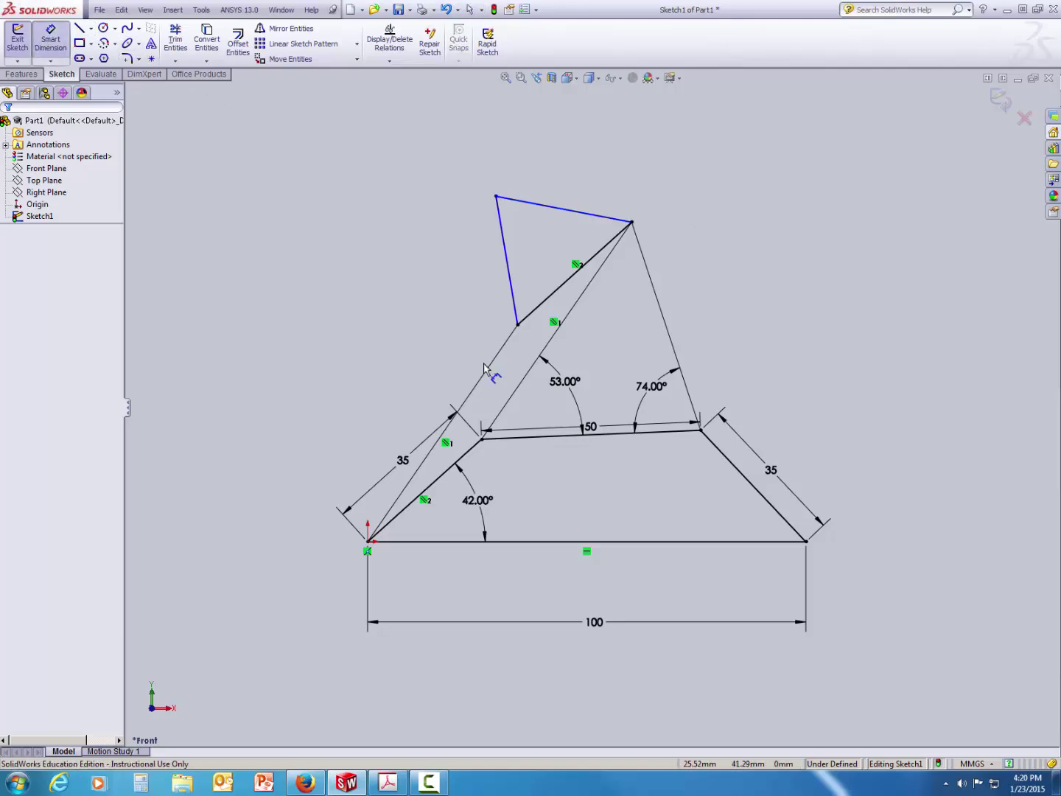
pyautogui.click(515, 304)
pyautogui.click(544, 301)
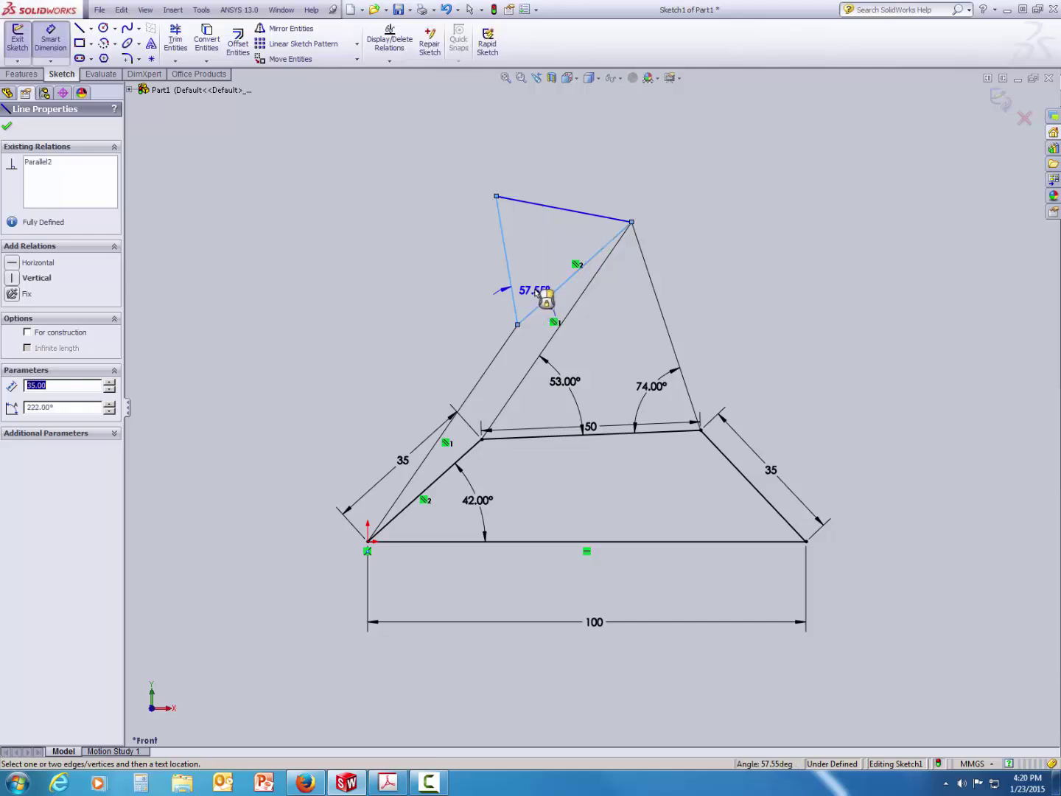
pyautogui.click(537, 292)
pyautogui.write('5')
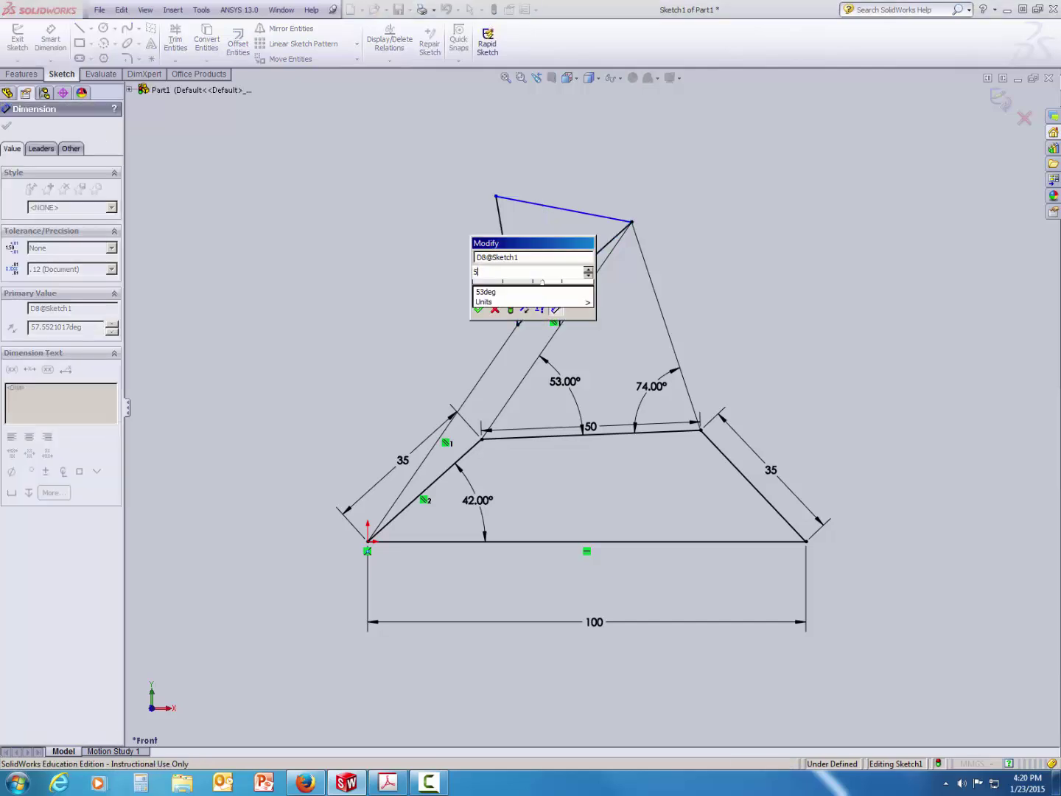
pyautogui.write('3')
pyautogui.press('Return')
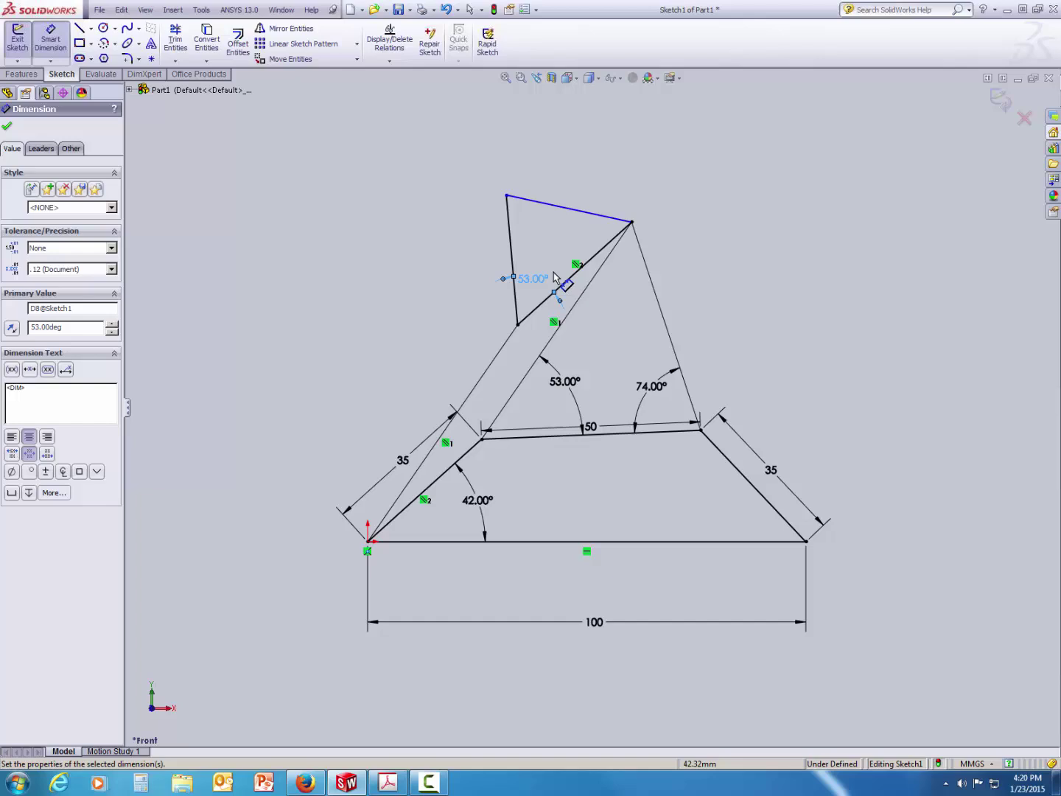
pyautogui.click(609, 243)
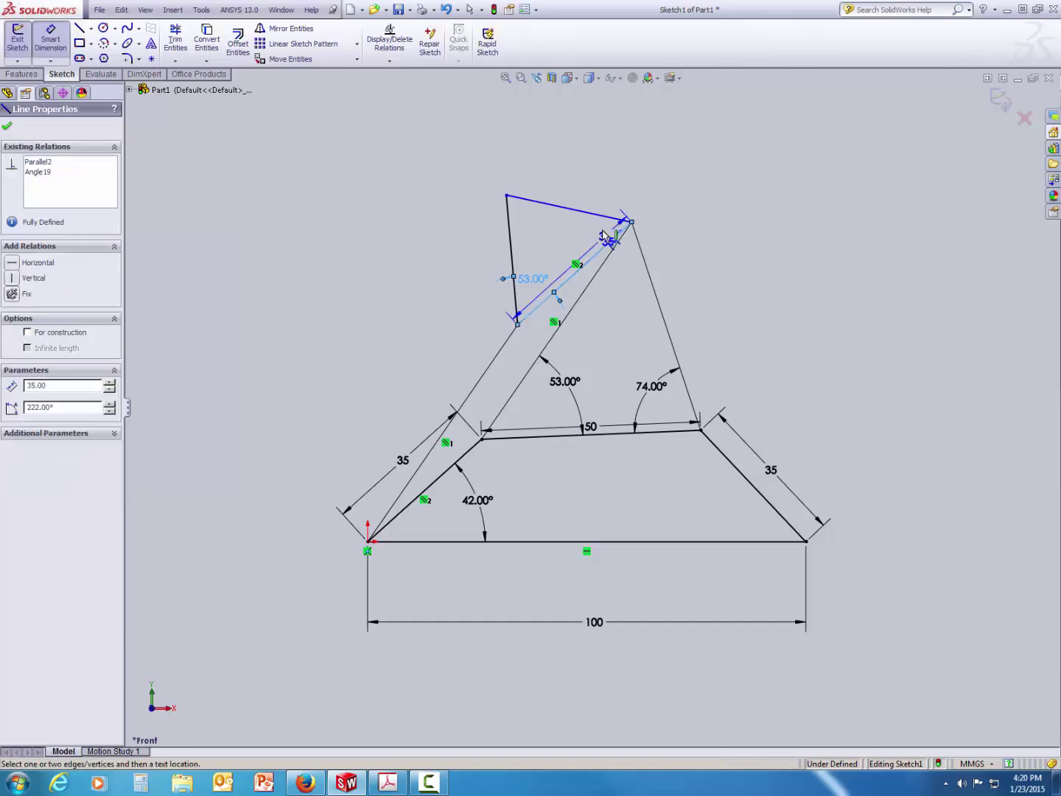
pyautogui.click(603, 216)
pyautogui.click(597, 234)
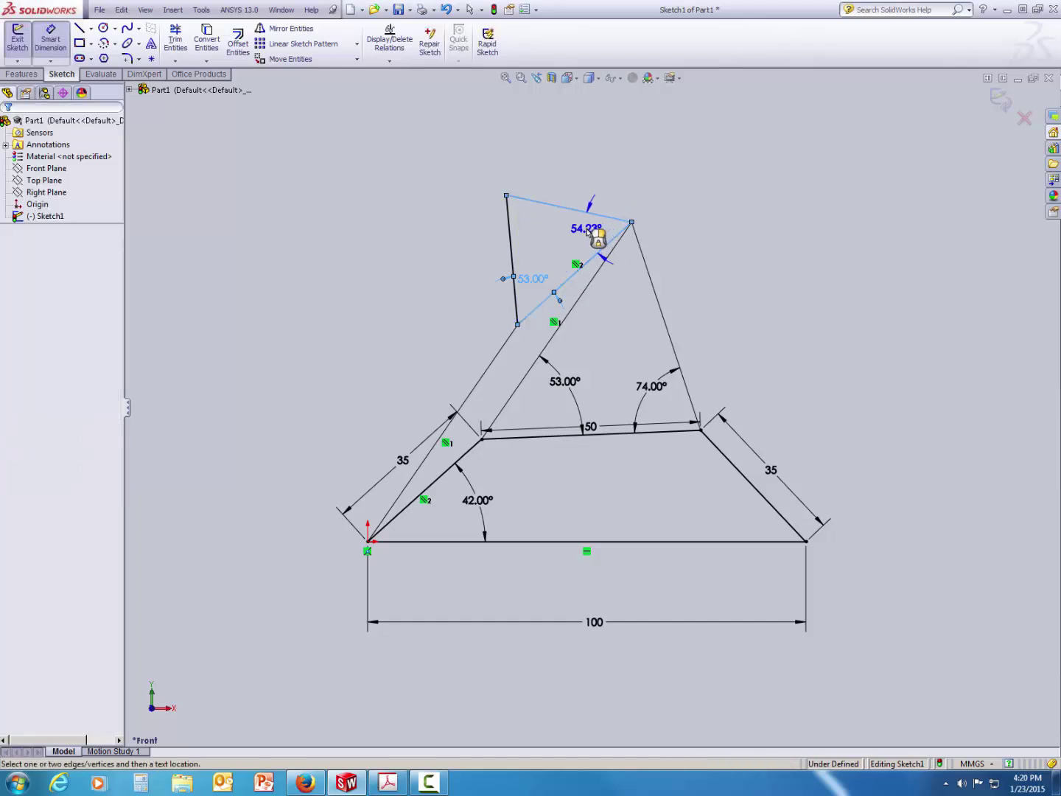
pyautogui.click(597, 235)
pyautogui.write('74')
pyautogui.press('Return')
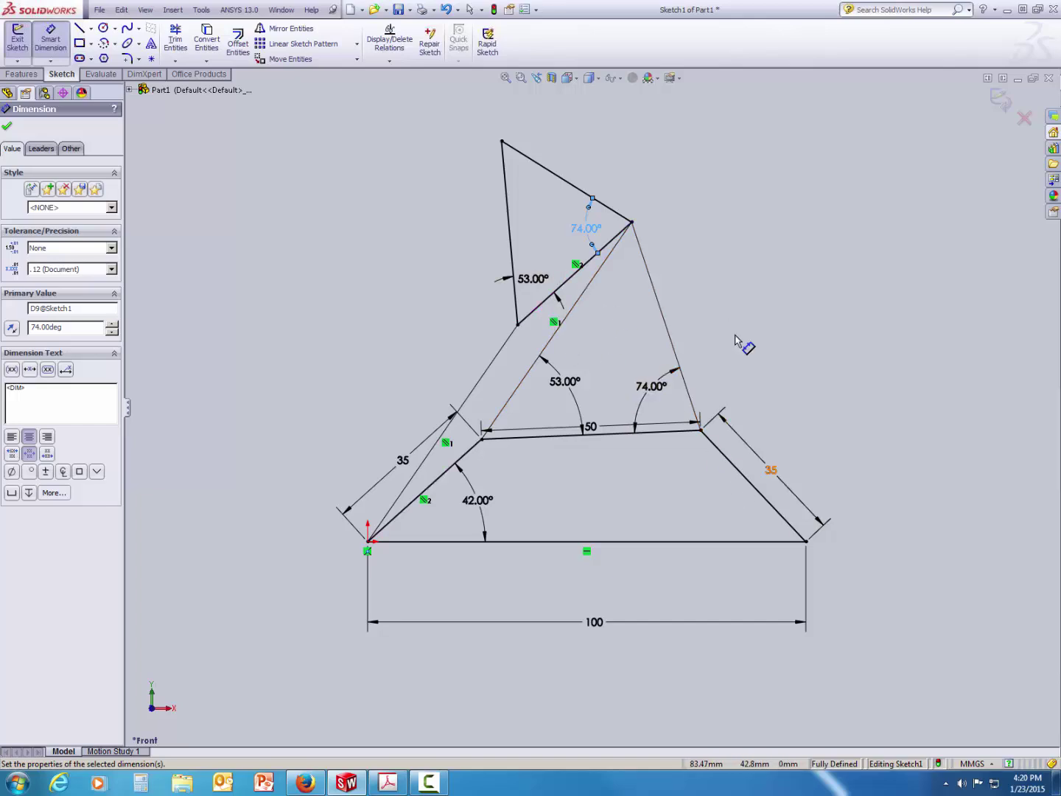
# - Draw a line from the base line's right end parallel to the triangle's right edge
pyautogui.click(8, 129)
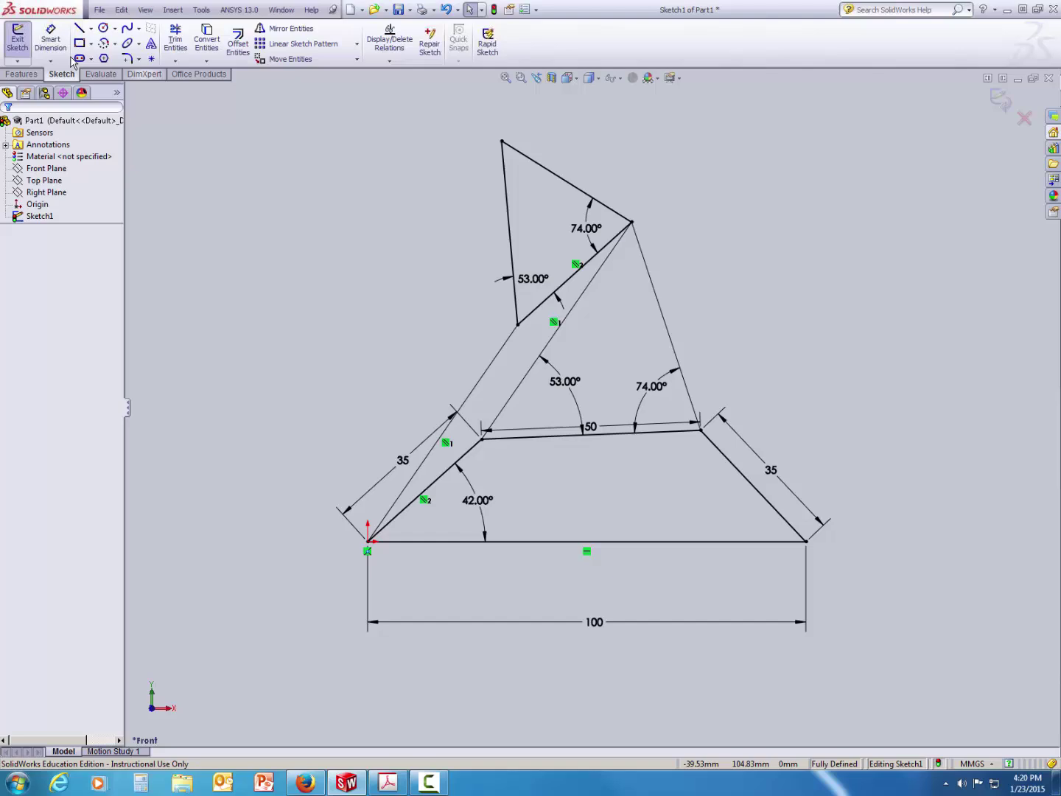
pyautogui.click(78, 28)
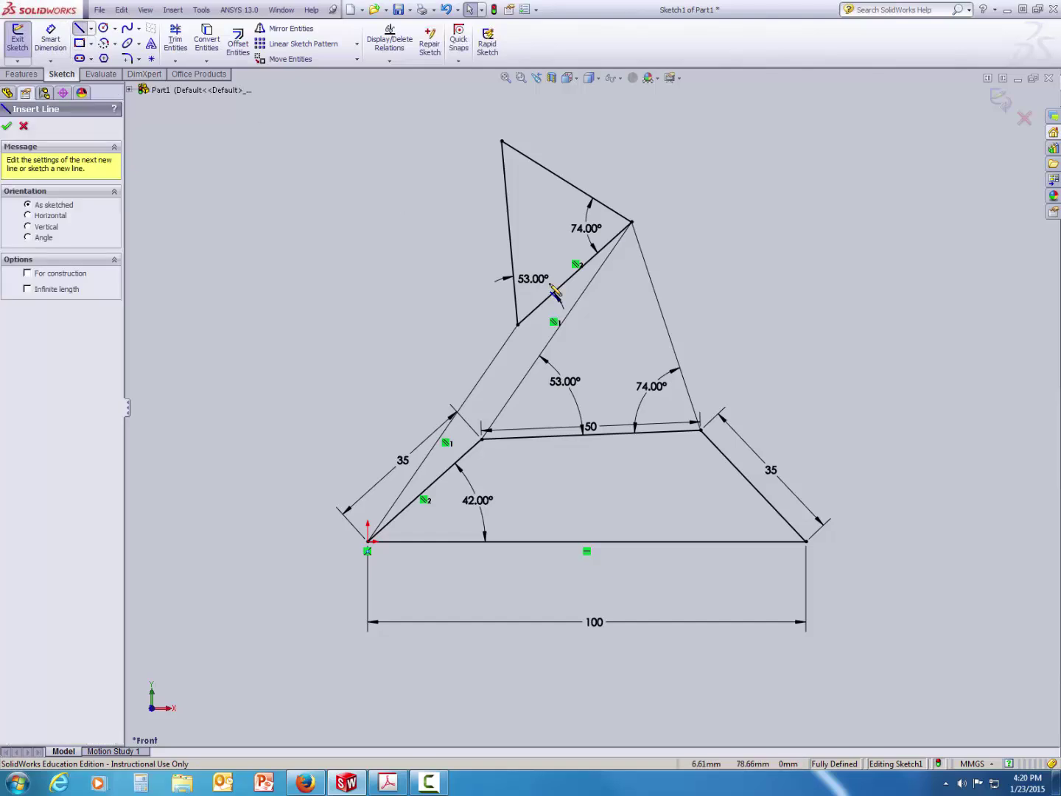
pyautogui.click(806, 541)
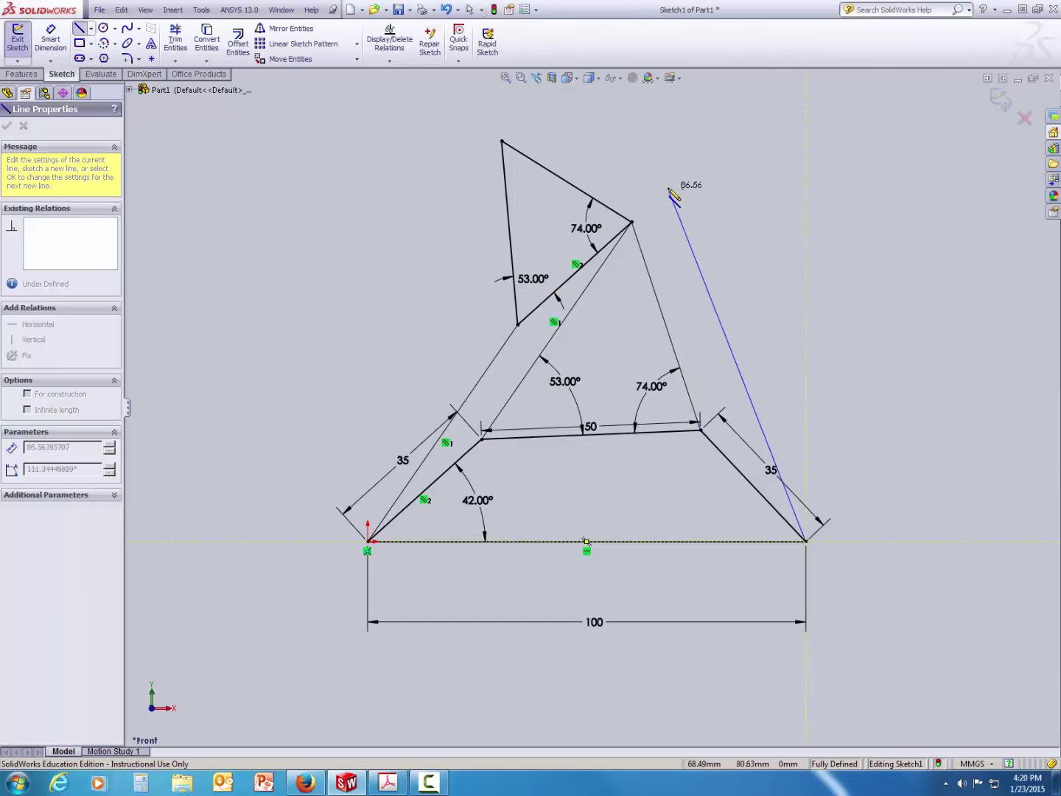
pyautogui.click(664, 148)
pyautogui.press('Escape')
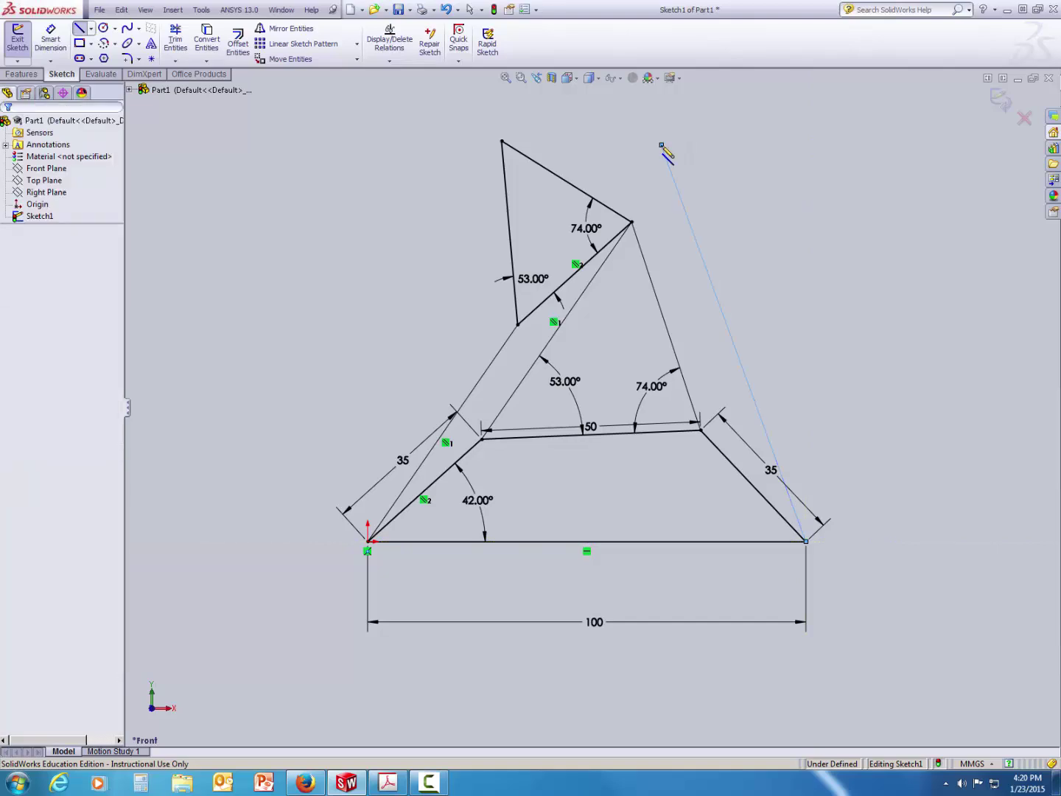
pyautogui.click(699, 246)
pyautogui.keyDown('ctrl'); pyautogui.click(653, 287); pyautogui.keyUp('ctrl')
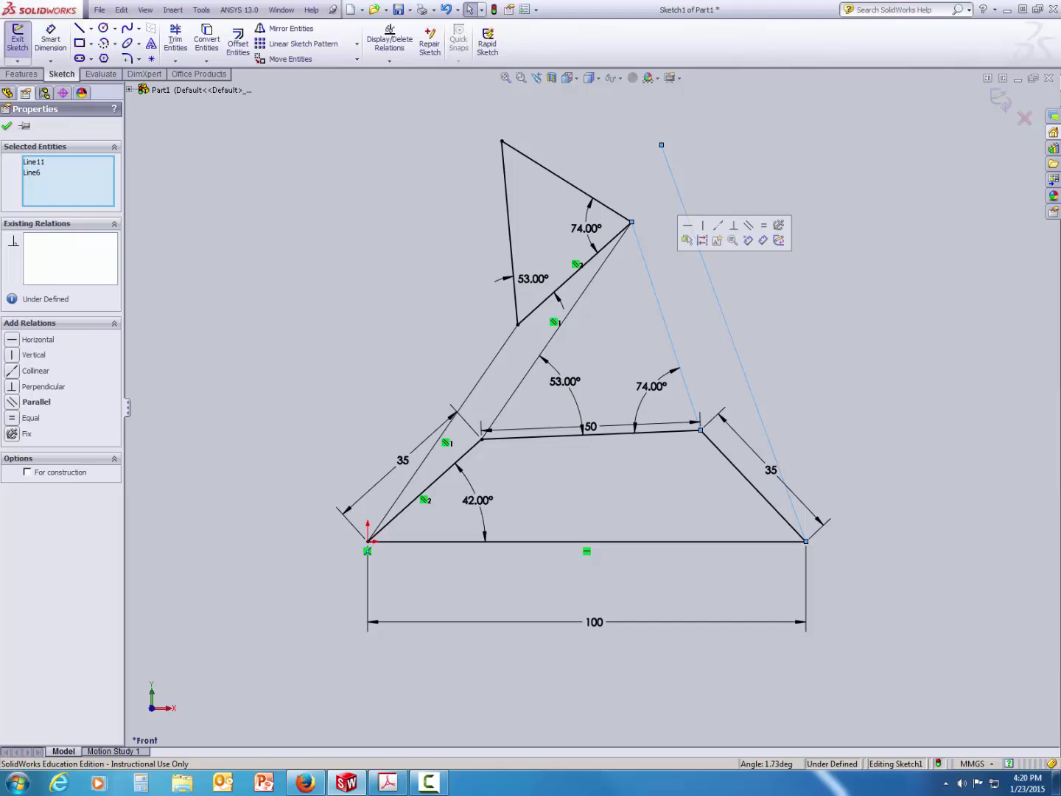
pyautogui.click(749, 228)
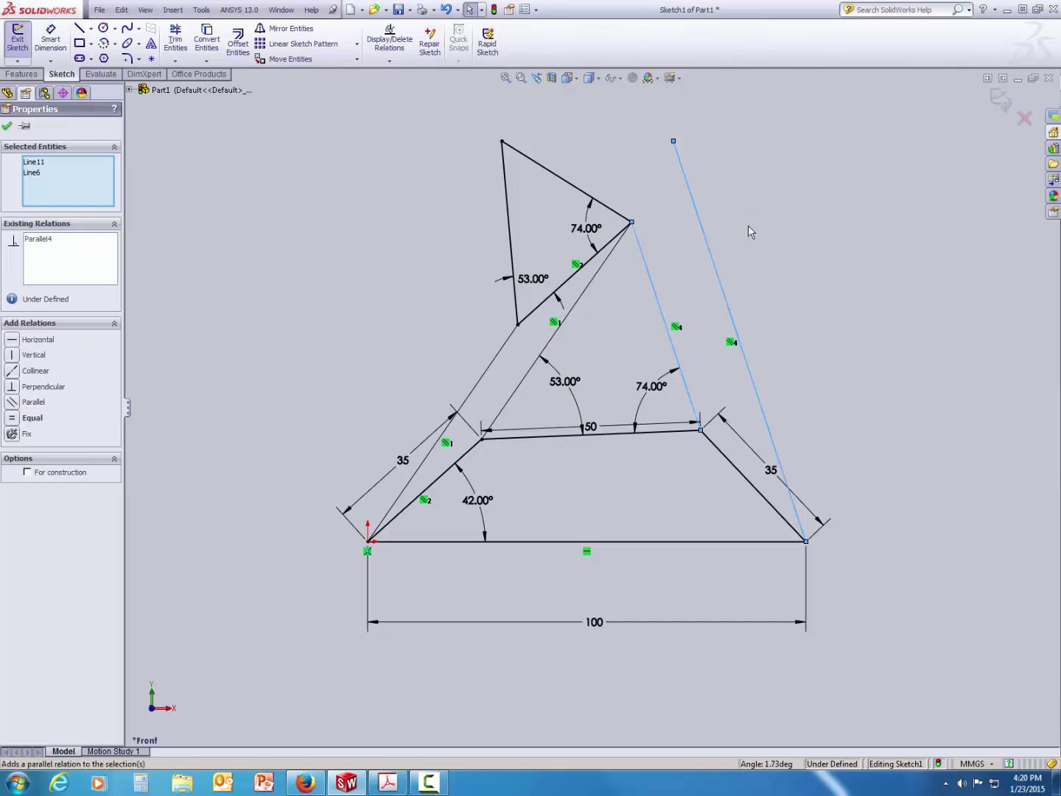
pyautogui.click(7, 127)
# - Draw a line from the coupler apex parallel to the right 35 mm link
pyautogui.click(79, 30)
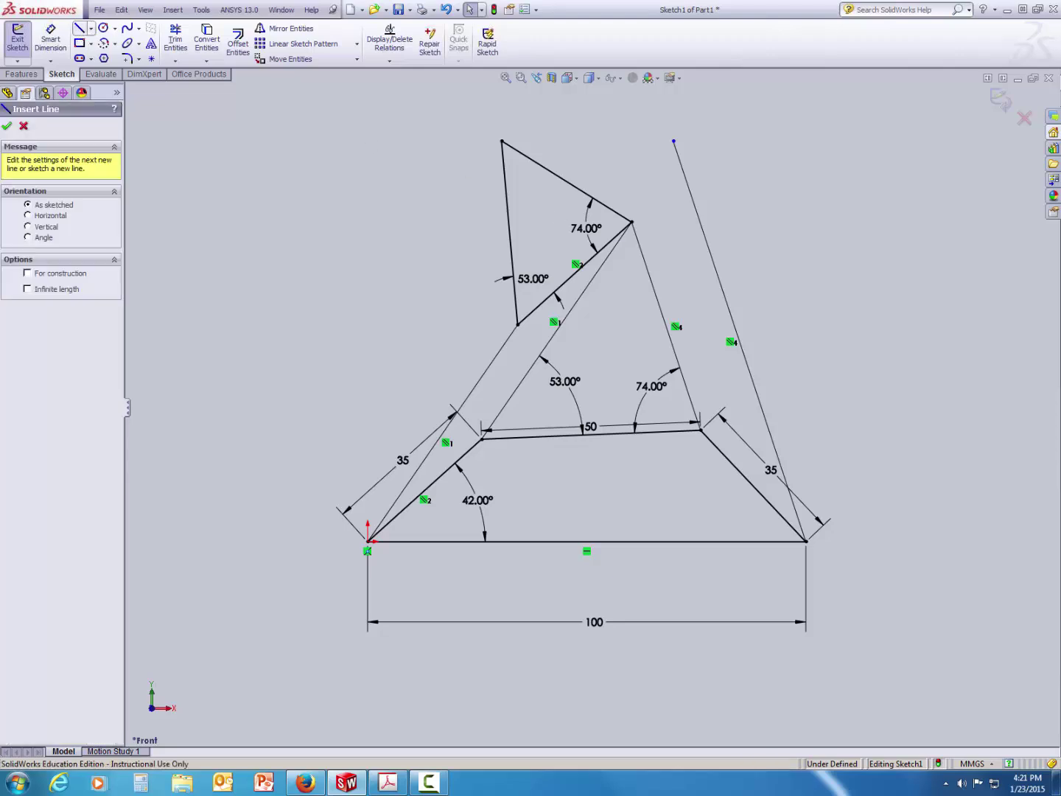
pyautogui.moveTo(631, 221)
pyautogui.mouseDown()
pyautogui.moveTo(736, 280)
pyautogui.moveTo(793, 383)
pyautogui.mouseUp()
pyautogui.press('Escape')
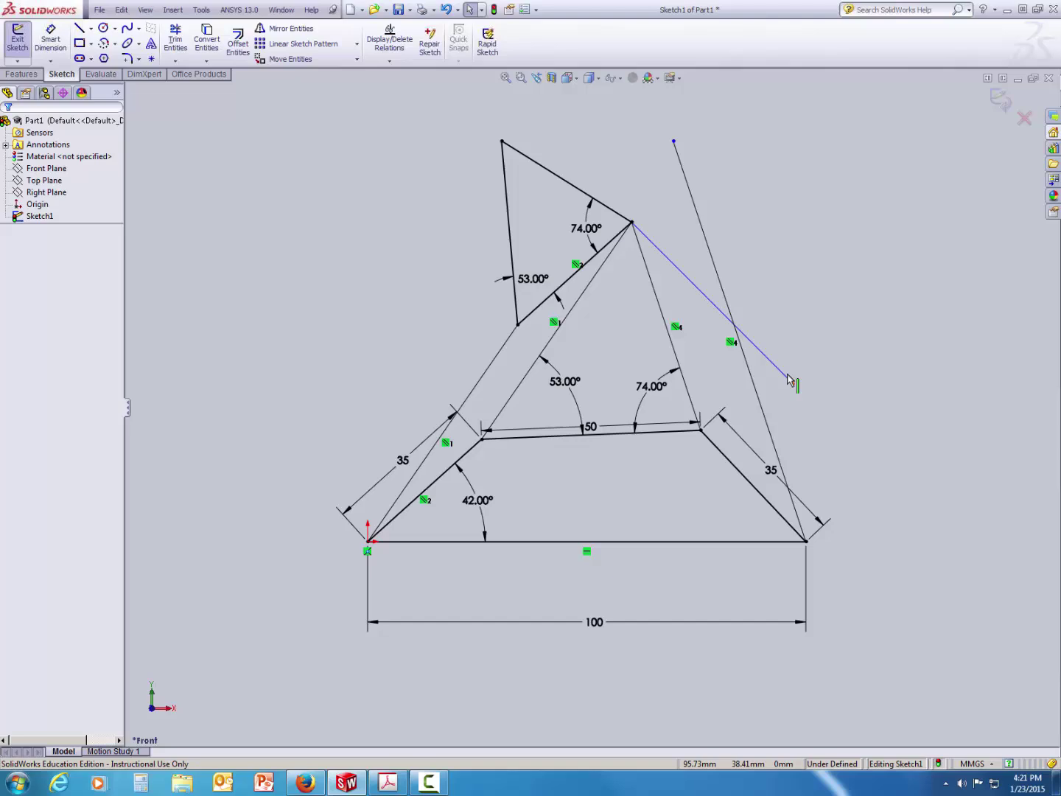
pyautogui.click(785, 375)
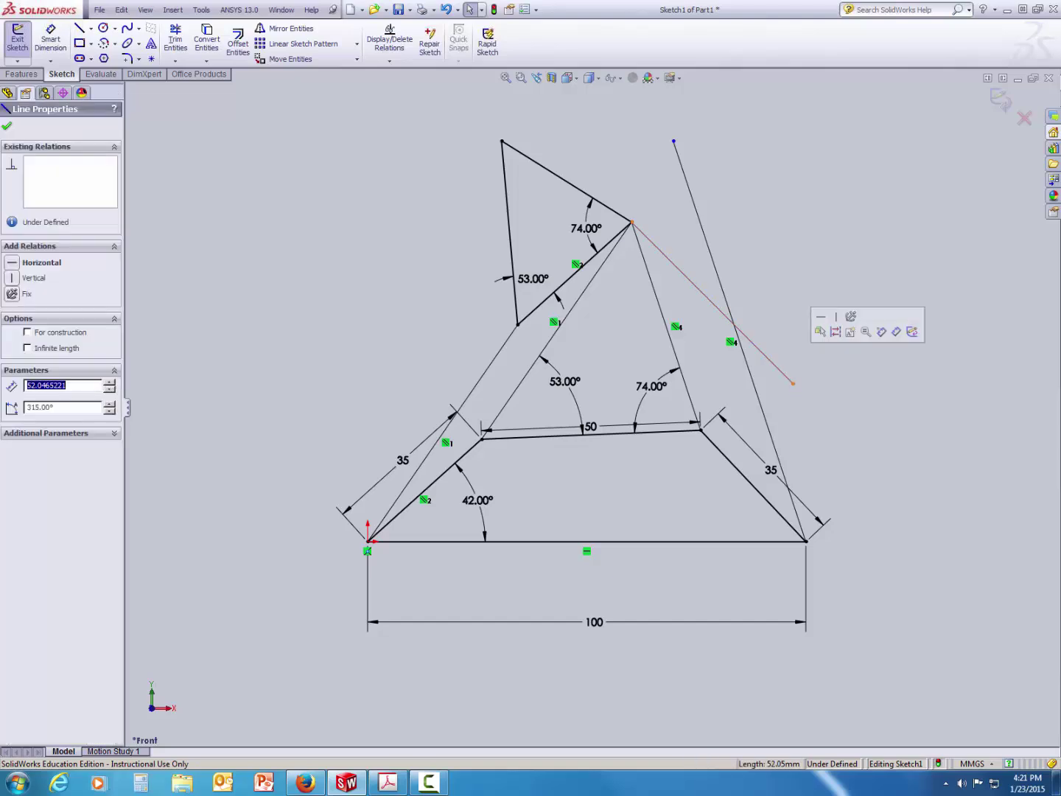
pyautogui.keyDown('ctrl'); pyautogui.click(736, 474); pyautogui.keyUp('ctrl')
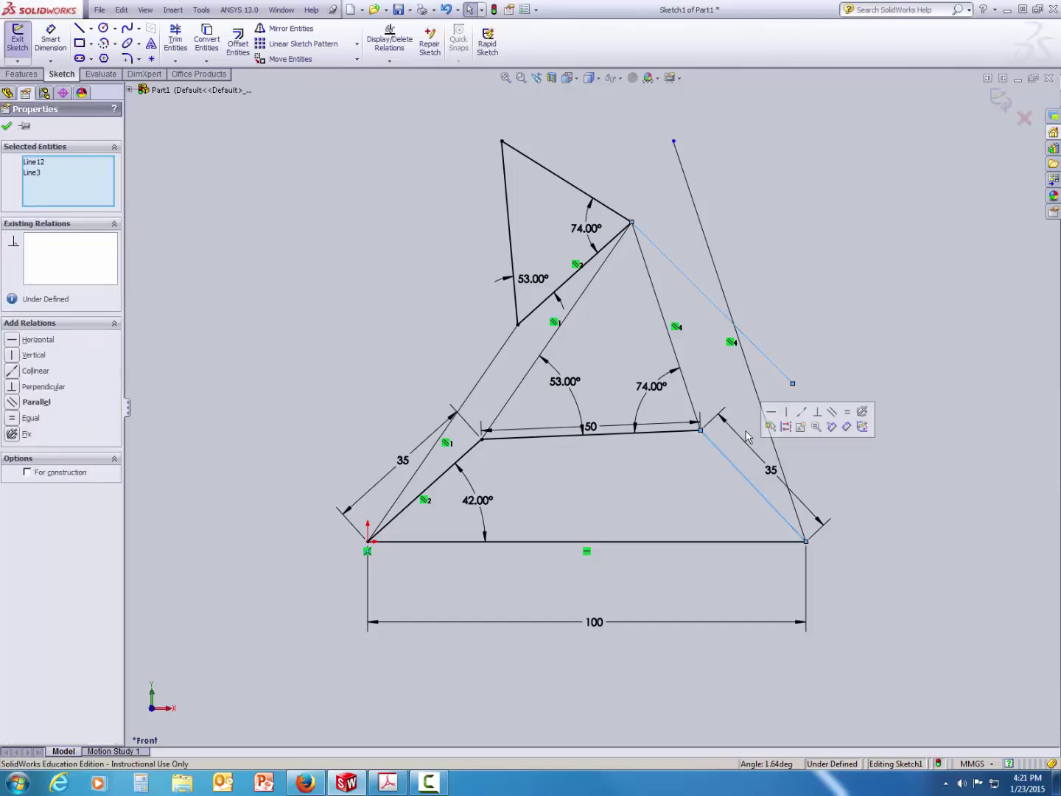
pyautogui.click(36, 401)
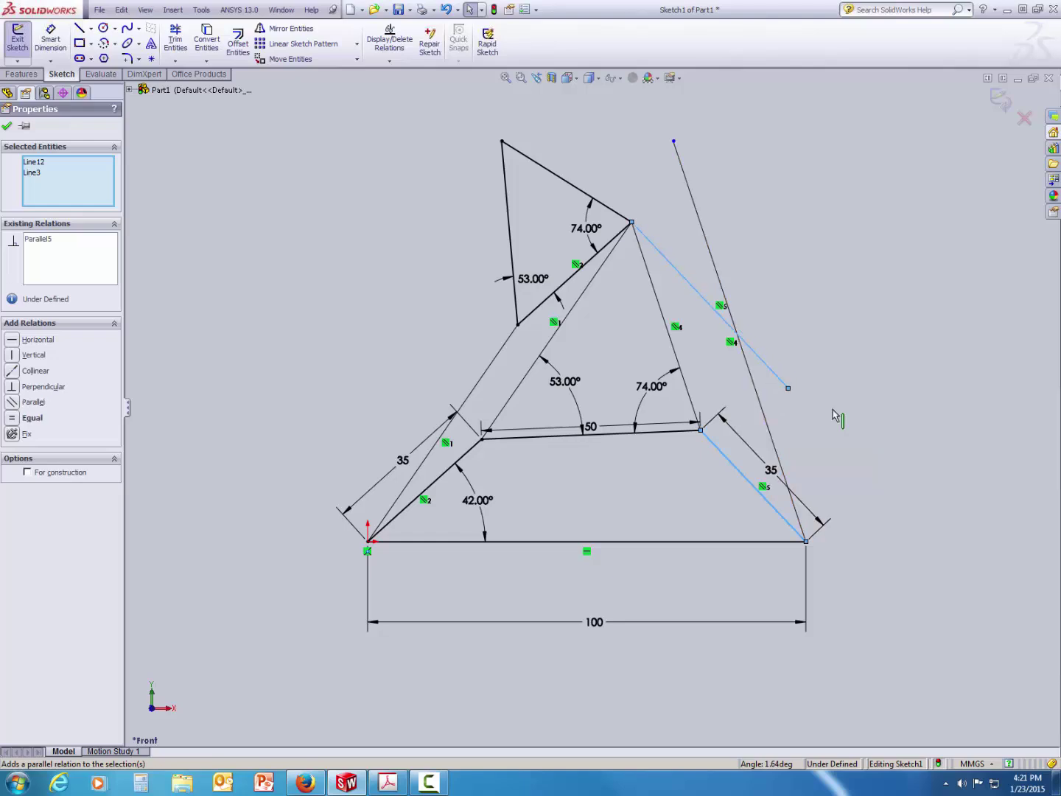
pyautogui.click(8, 128)
# - Trim the overhanging ends so the two new lines meet at their intersection
pyautogui.click(175, 38)
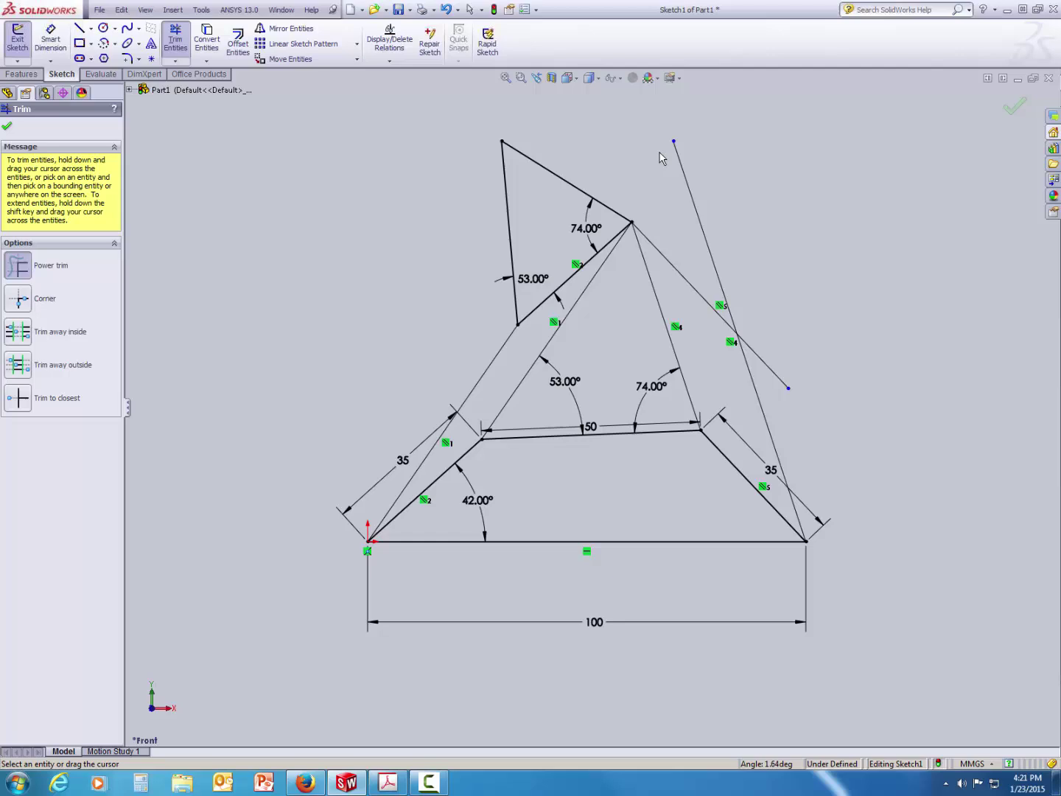
pyautogui.moveTo(661, 158)
pyautogui.mouseDown()
pyautogui.moveTo(810, 246)
pyautogui.moveTo(776, 326)
pyautogui.moveTo(779, 407)
pyautogui.moveTo(897, 415)
pyautogui.mouseUp()
pyautogui.press('Escape')
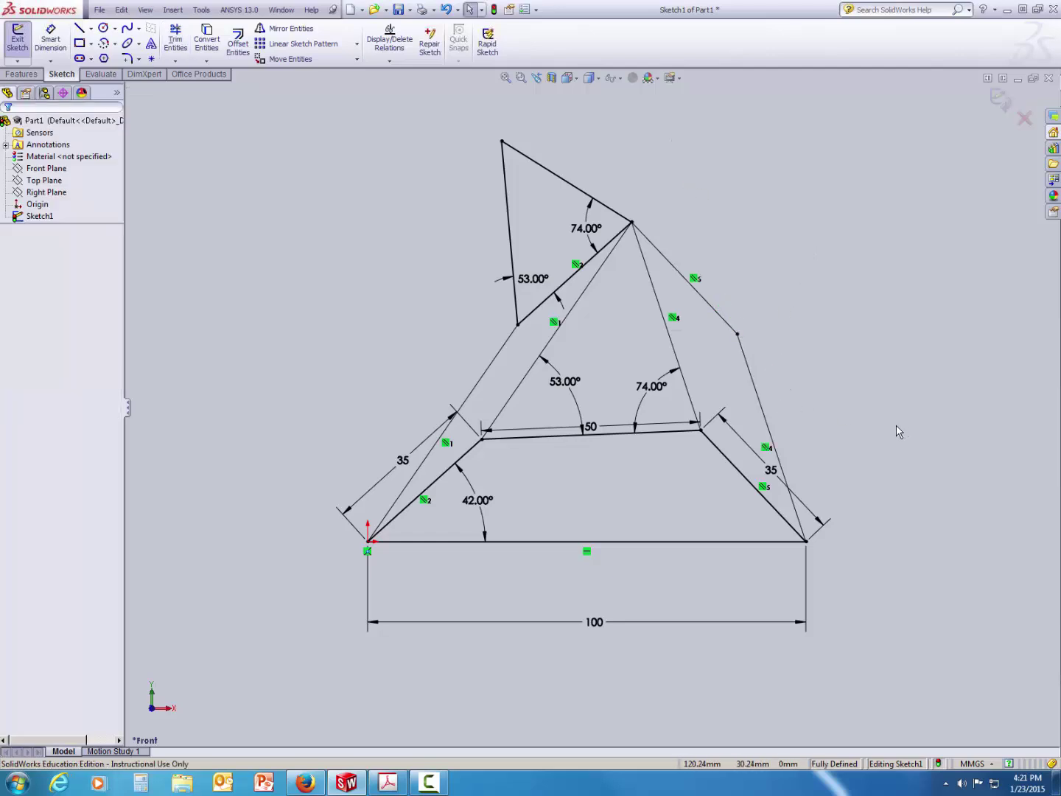
# - Draw two lines from the coupler apex to a new corner and back to the parallelogram's free corner
pyautogui.click(79, 28)
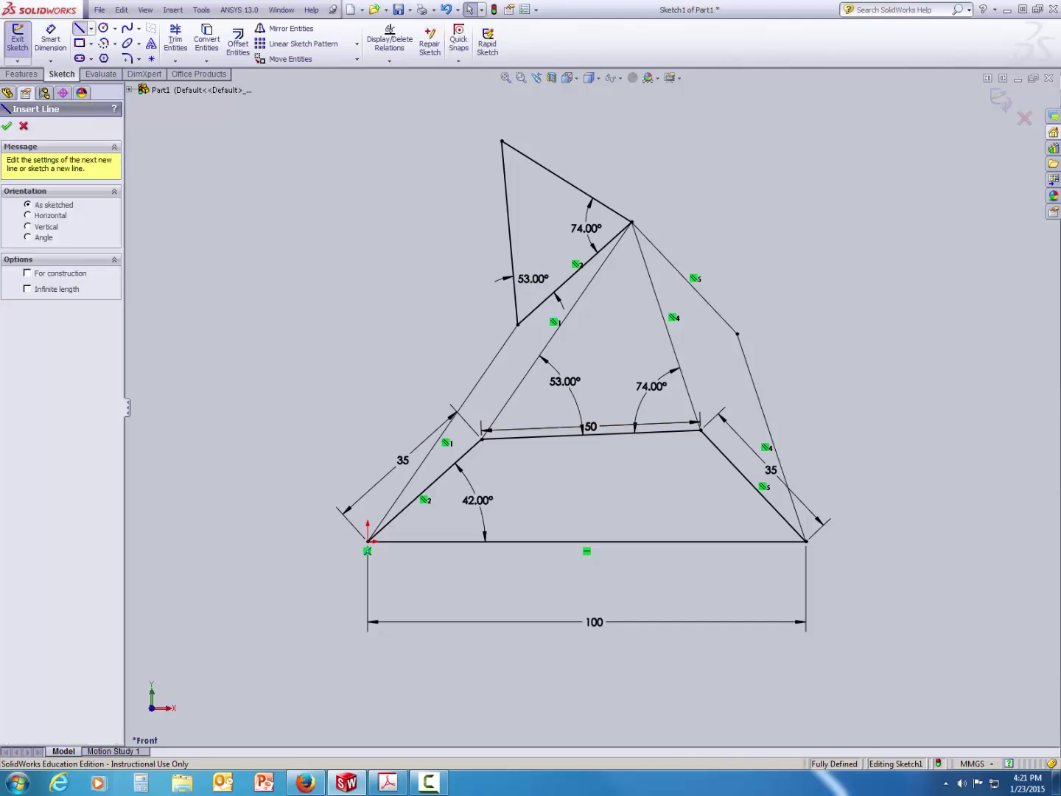
pyautogui.click(632, 223)
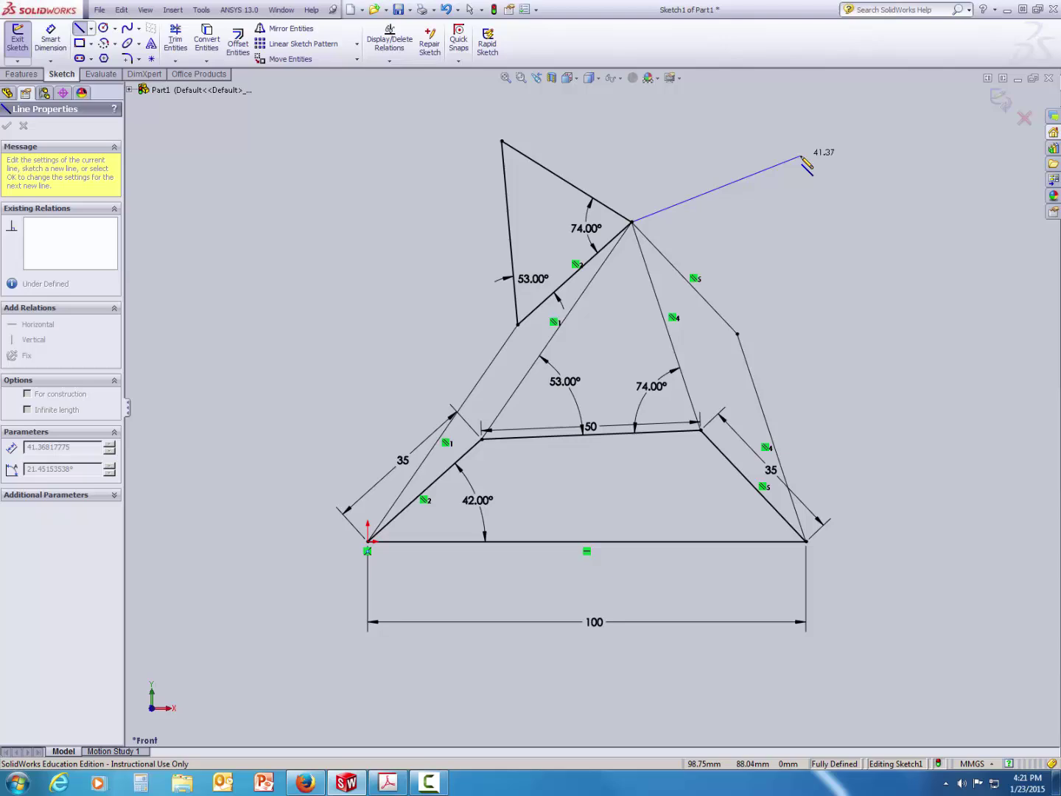
pyautogui.click(801, 156)
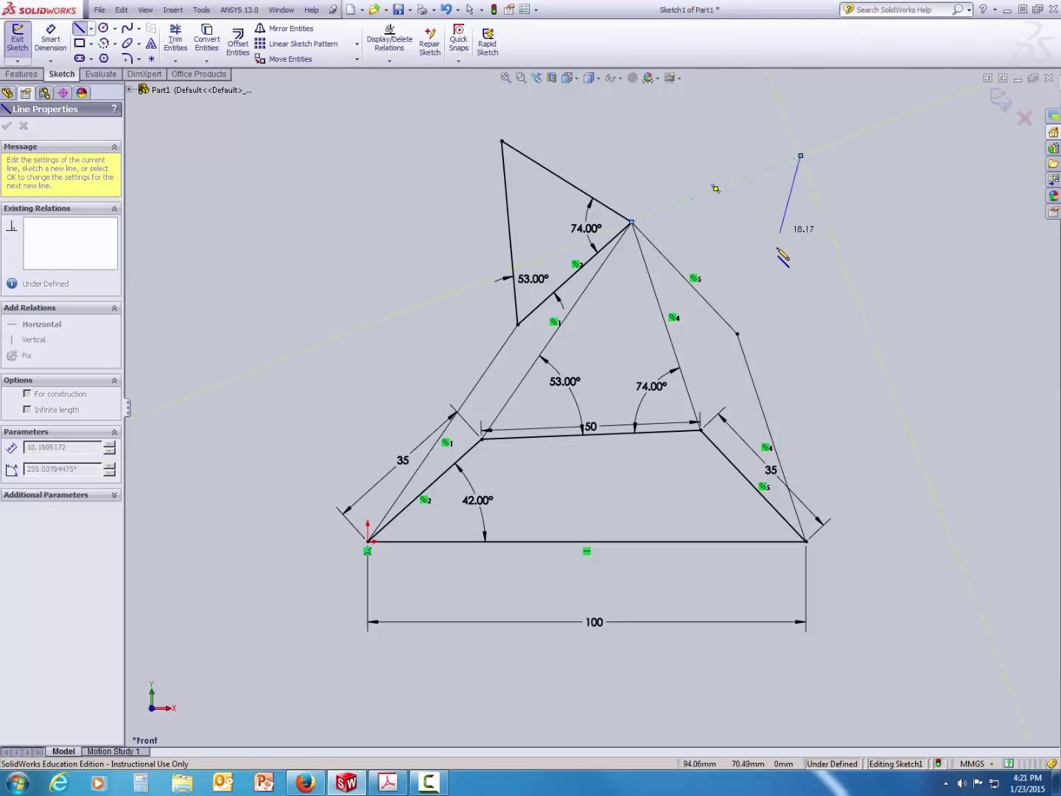
pyautogui.click(738, 333)
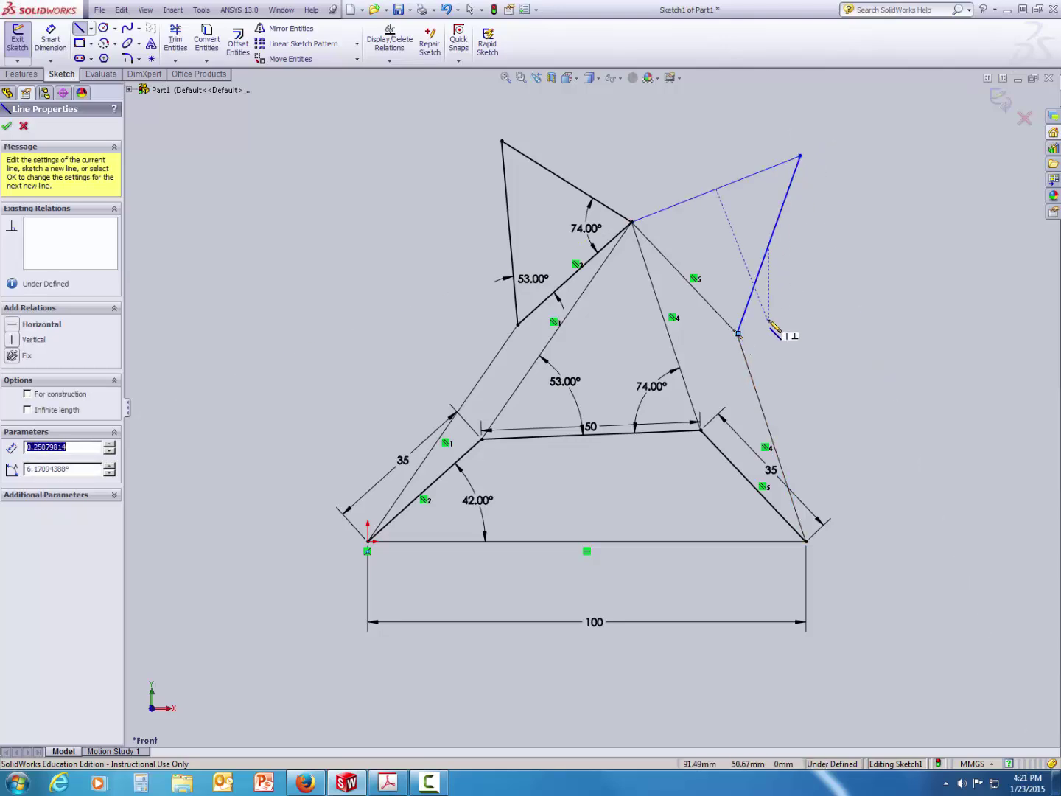
pyautogui.press('Escape')
# - Dimension the right cognate's coupler triangle angles to 53° and 74°
pyautogui.click(50, 40)
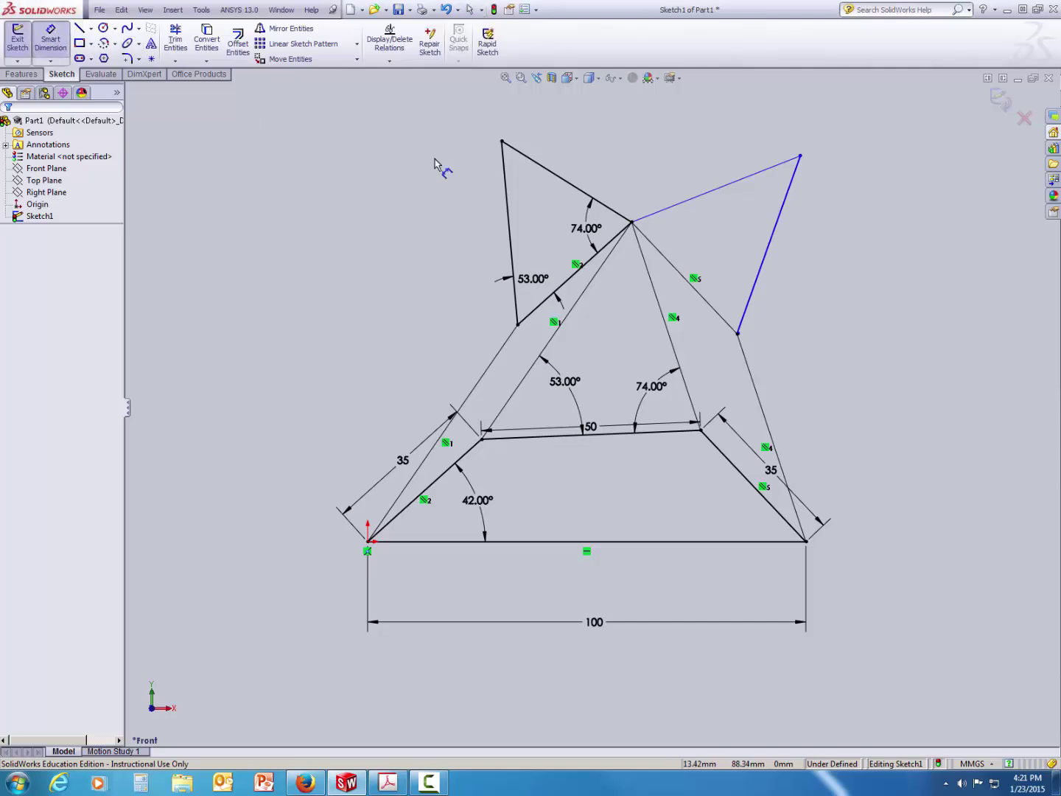
pyautogui.click(663, 251)
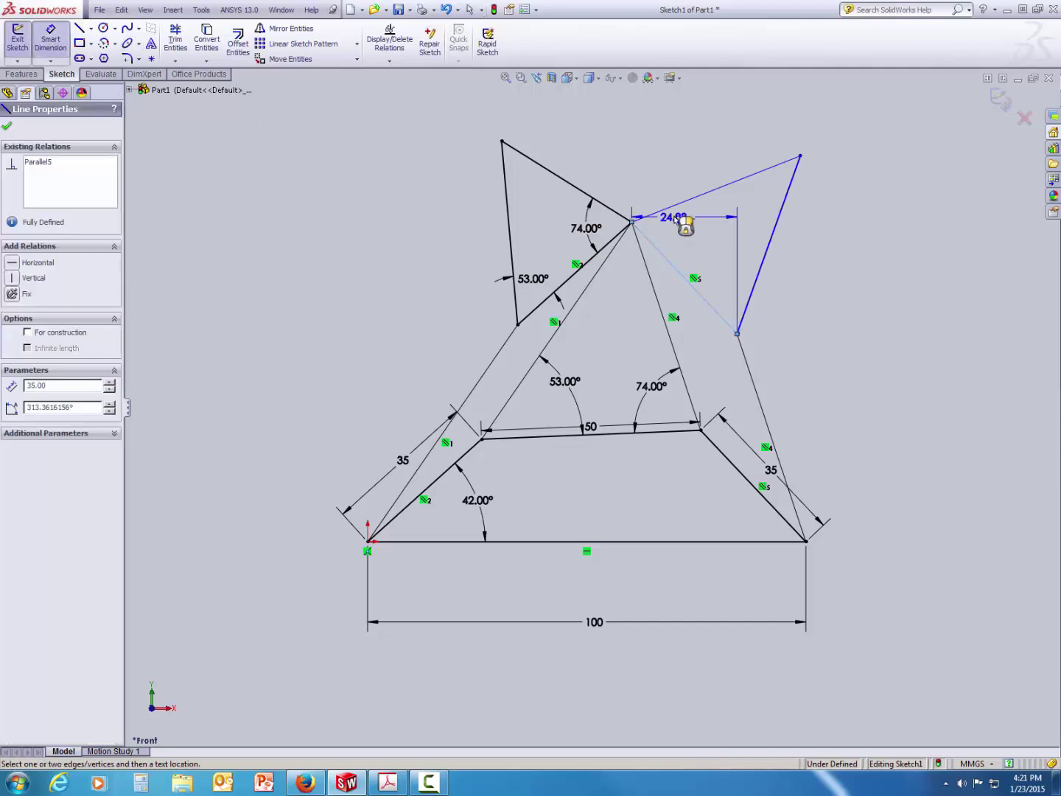
pyautogui.click(672, 206)
pyautogui.click(622, 188)
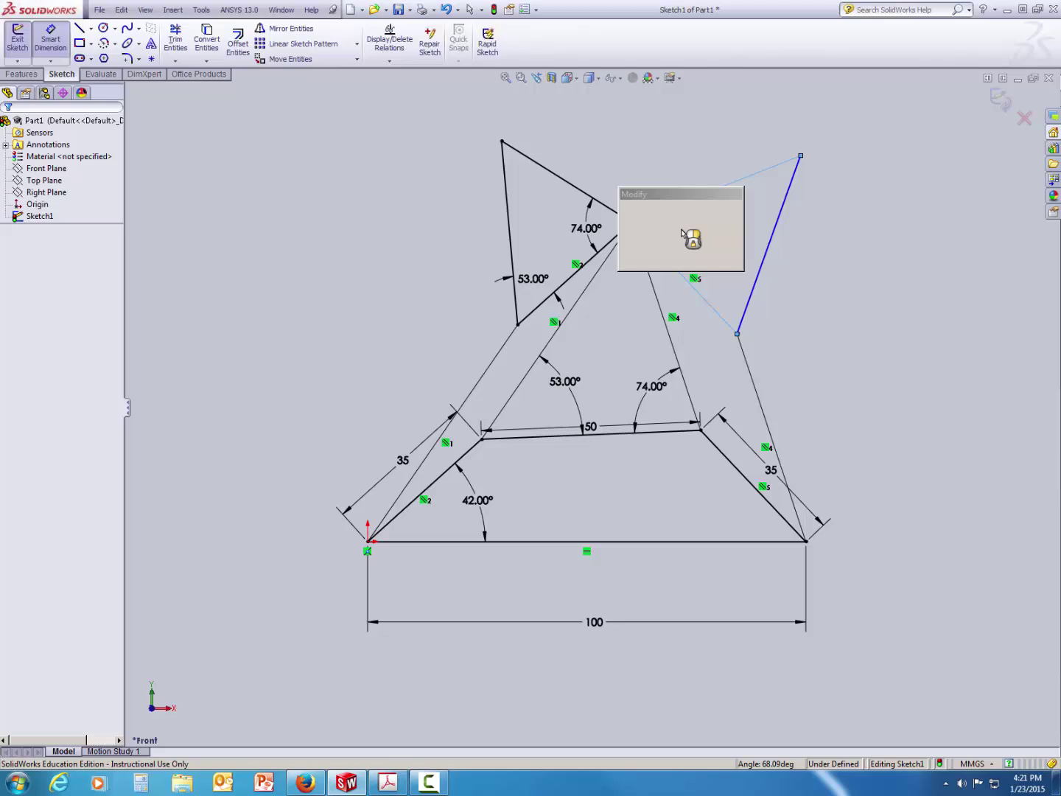
pyautogui.write('53')
pyautogui.press('Return')
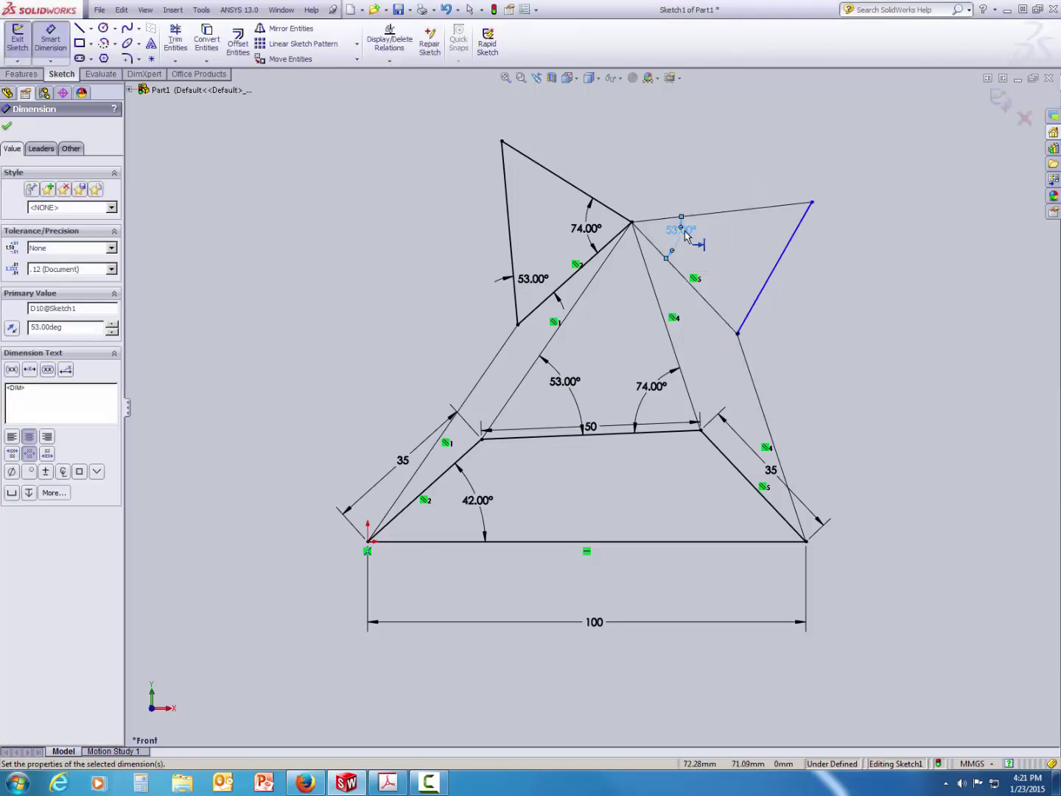
pyautogui.click(753, 308)
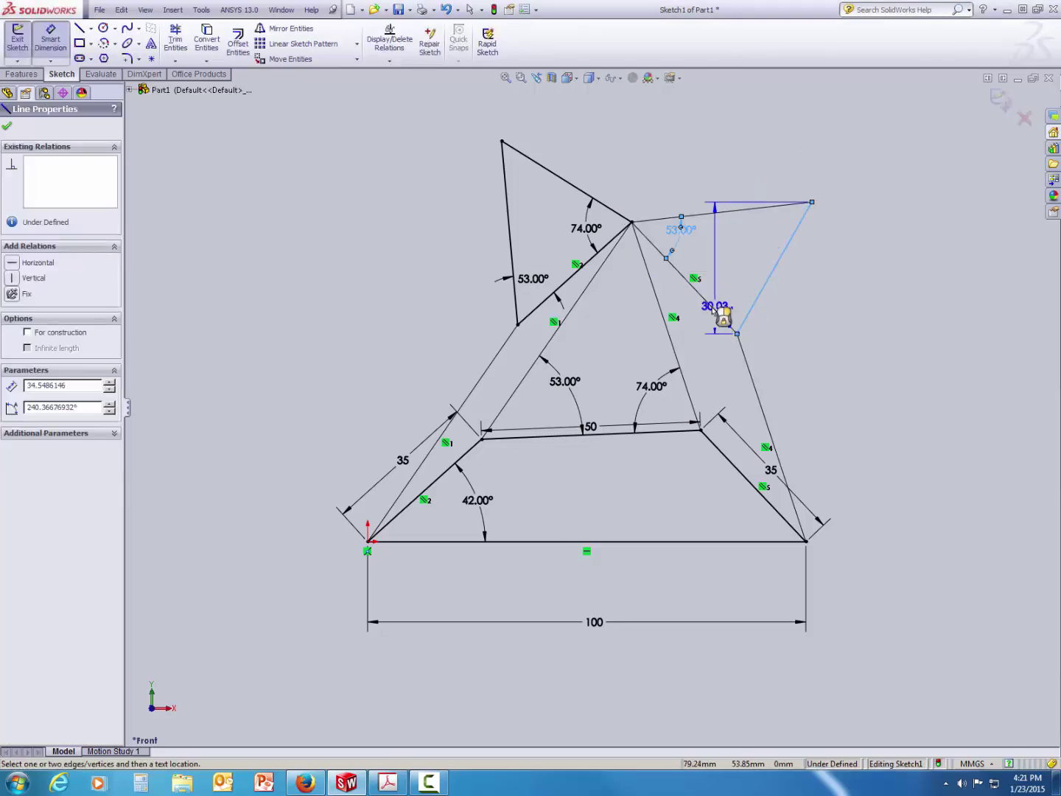
pyautogui.click(754, 302)
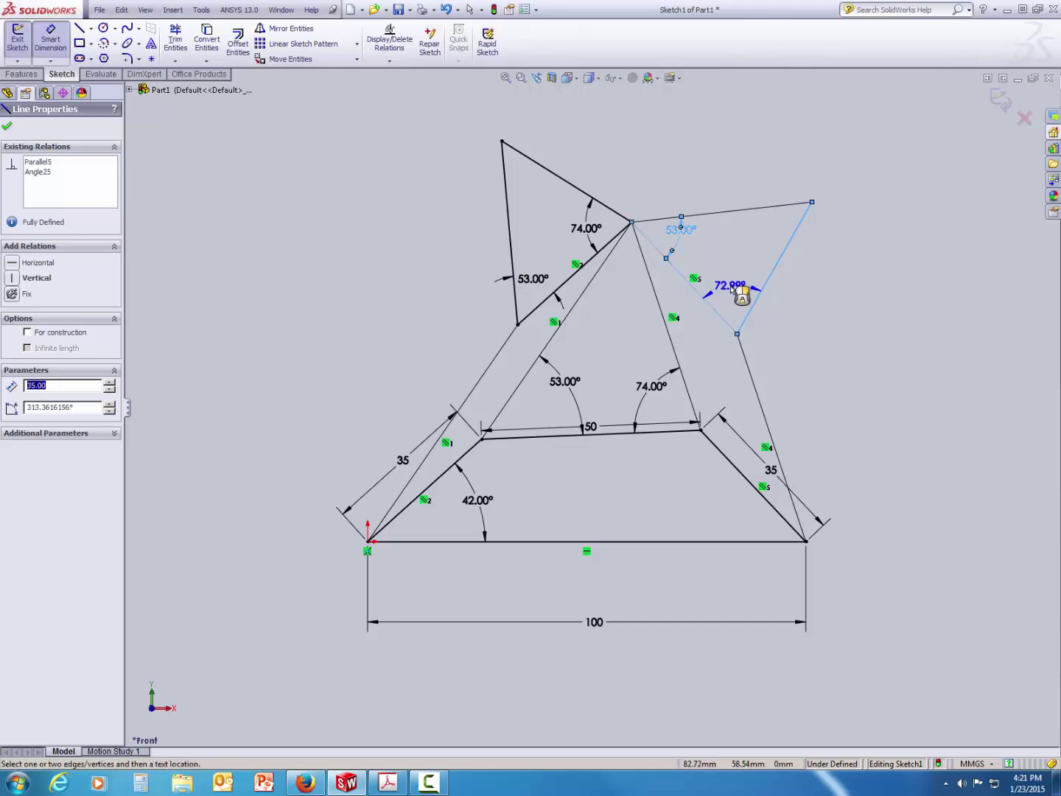
pyautogui.click(725, 287)
pyautogui.write('74')
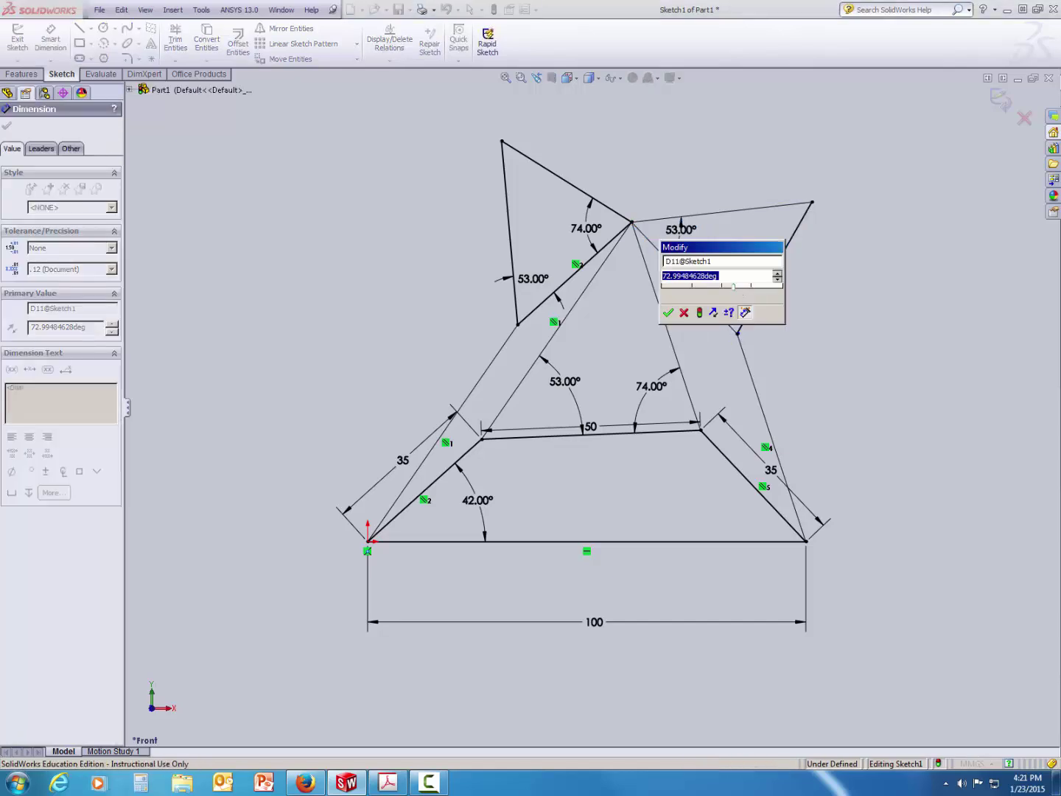
pyautogui.press('Return')
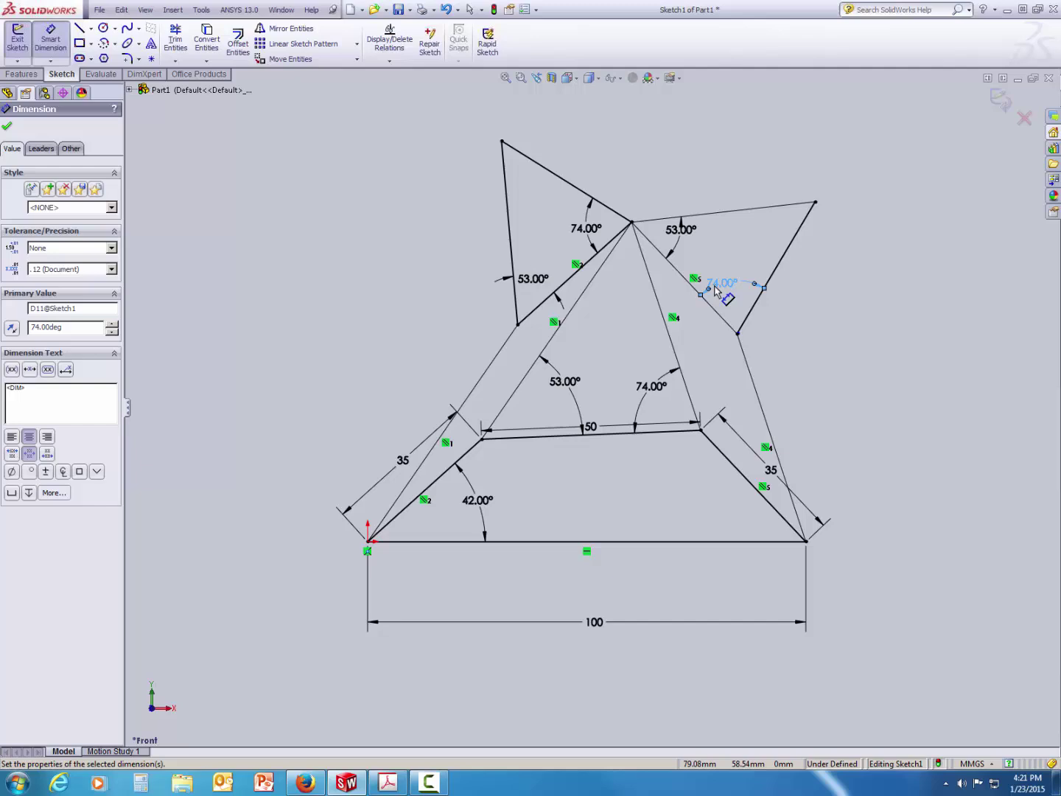
pyautogui.click(7, 125)
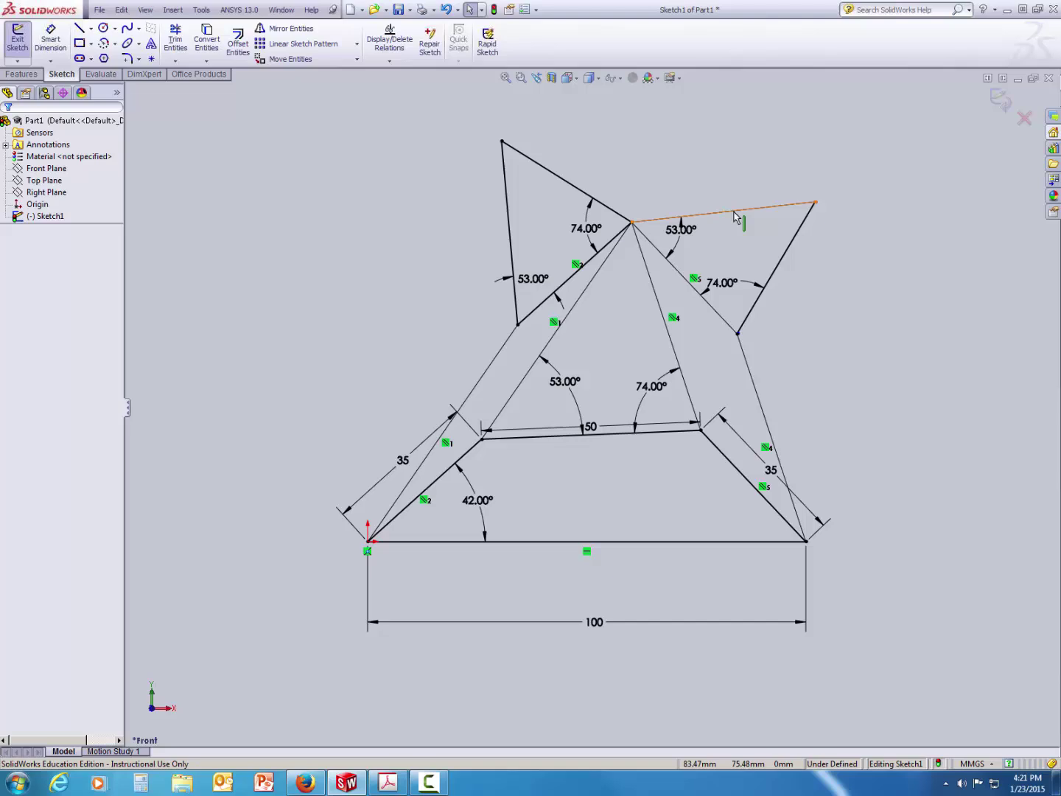
# - Draw a long line from the original triangle's top corner to the upper right, parallel to the upper right link
pyautogui.click(79, 28)
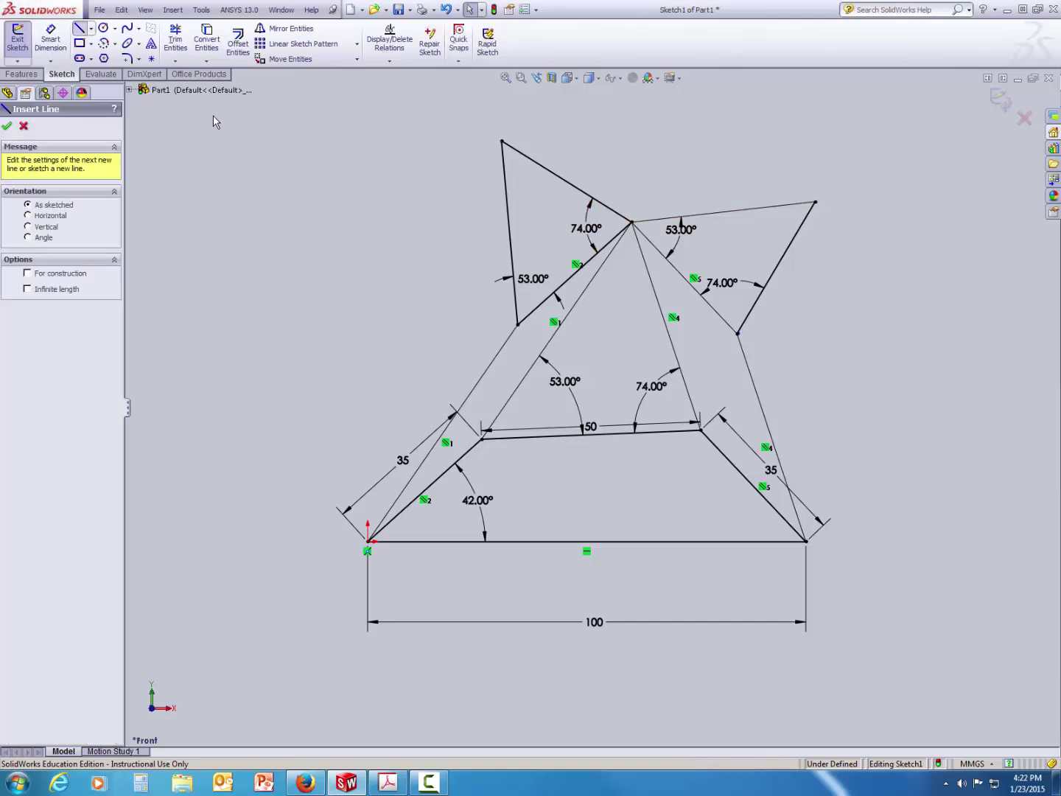
pyautogui.click(502, 141)
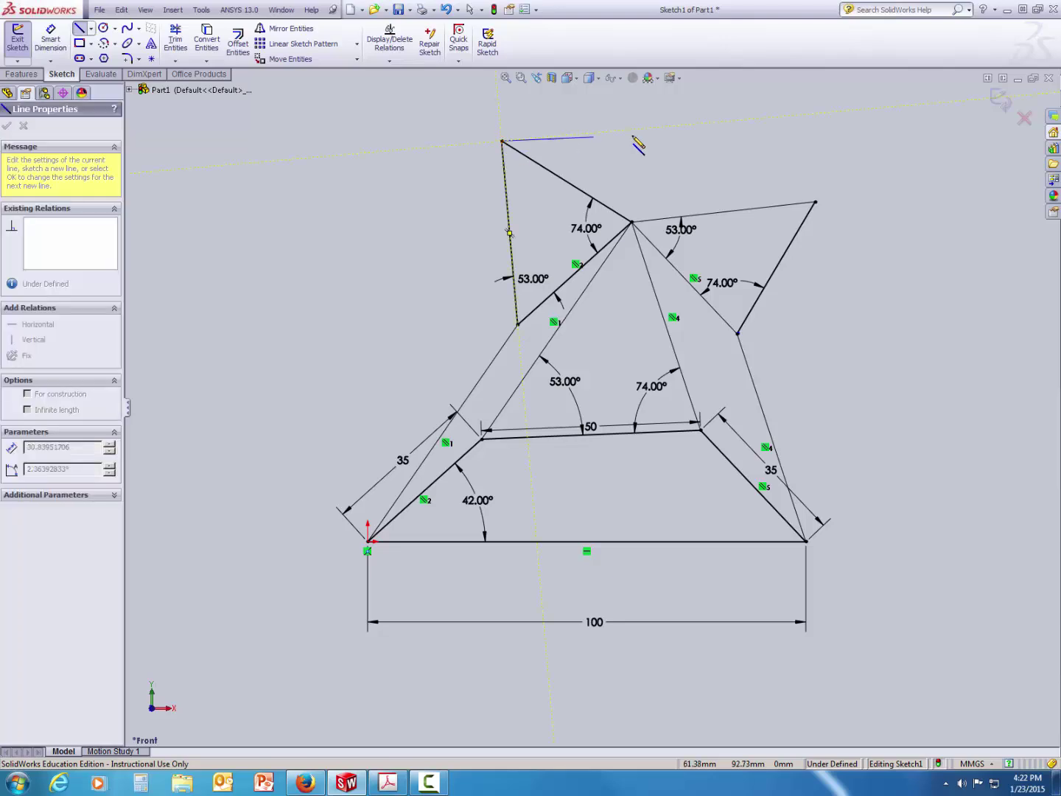
pyautogui.click(927, 90)
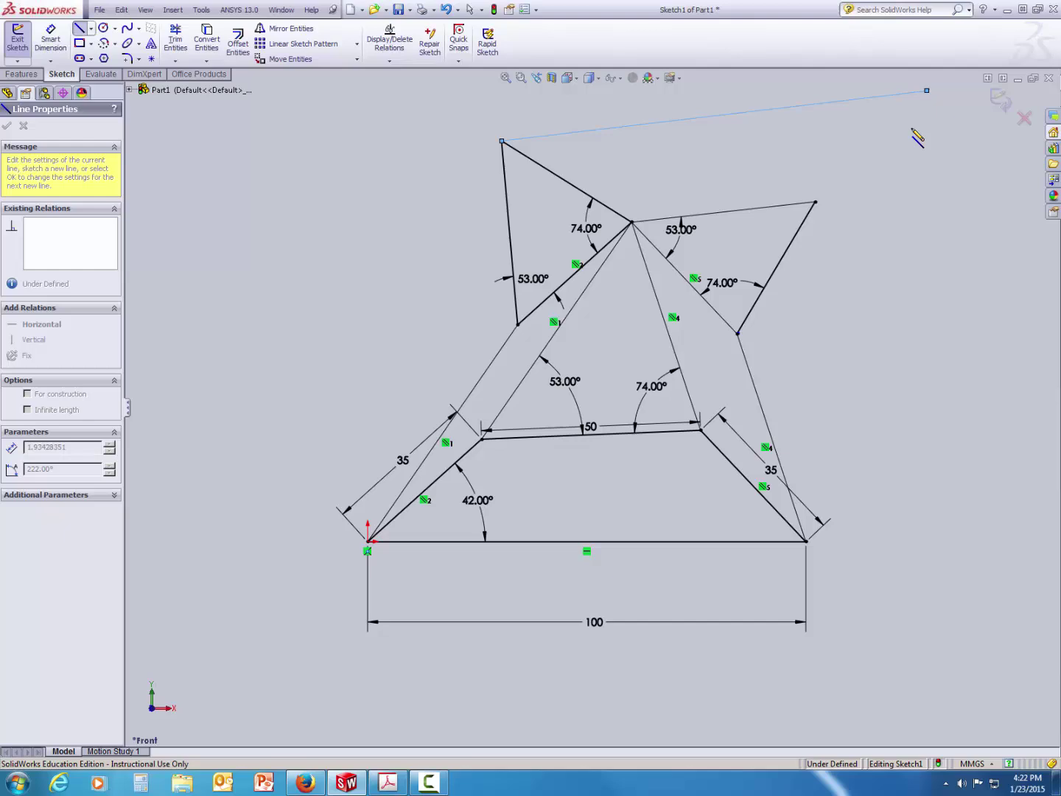
pyautogui.press('Escape')
pyautogui.press('Escape')
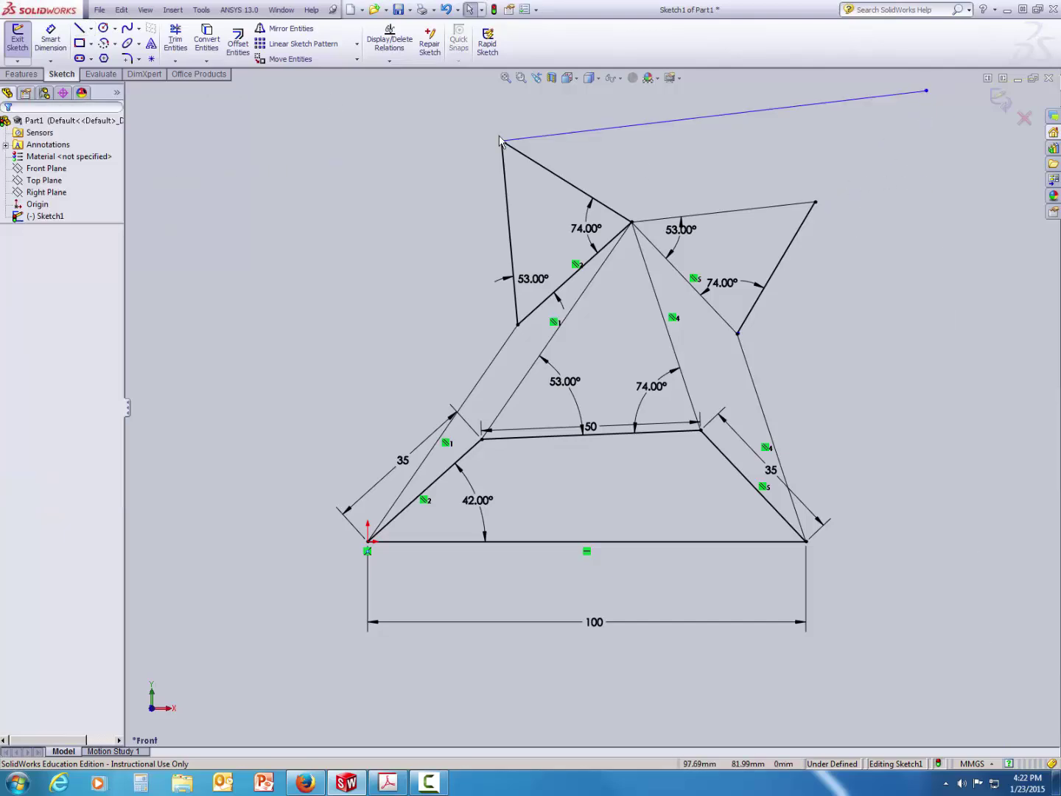
pyautogui.click(624, 126)
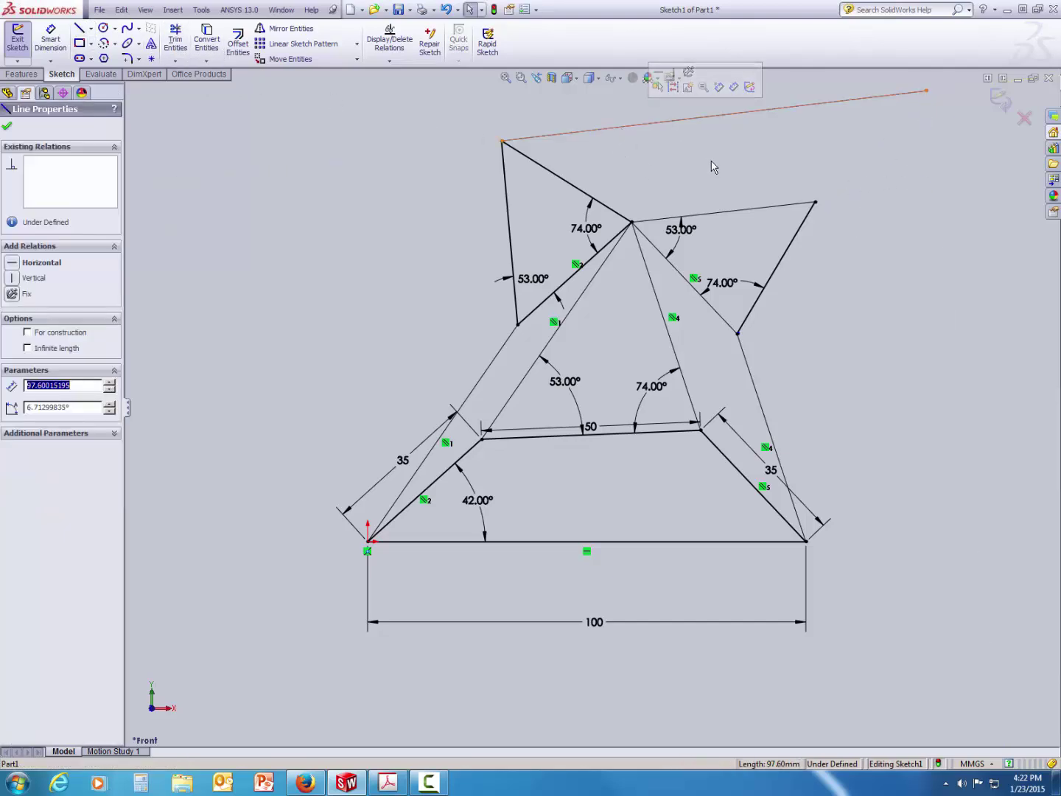
pyautogui.keyDown('ctrl'); pyautogui.click(731, 219); pyautogui.keyUp('ctrl')
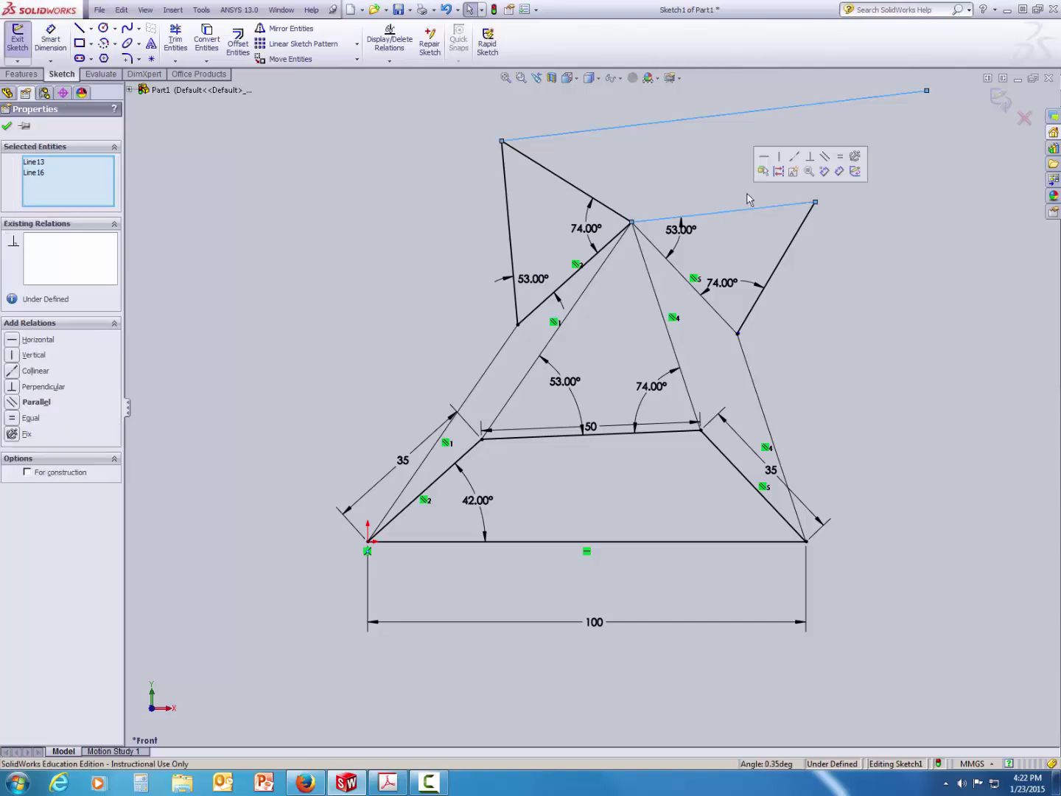
pyautogui.click(823, 157)
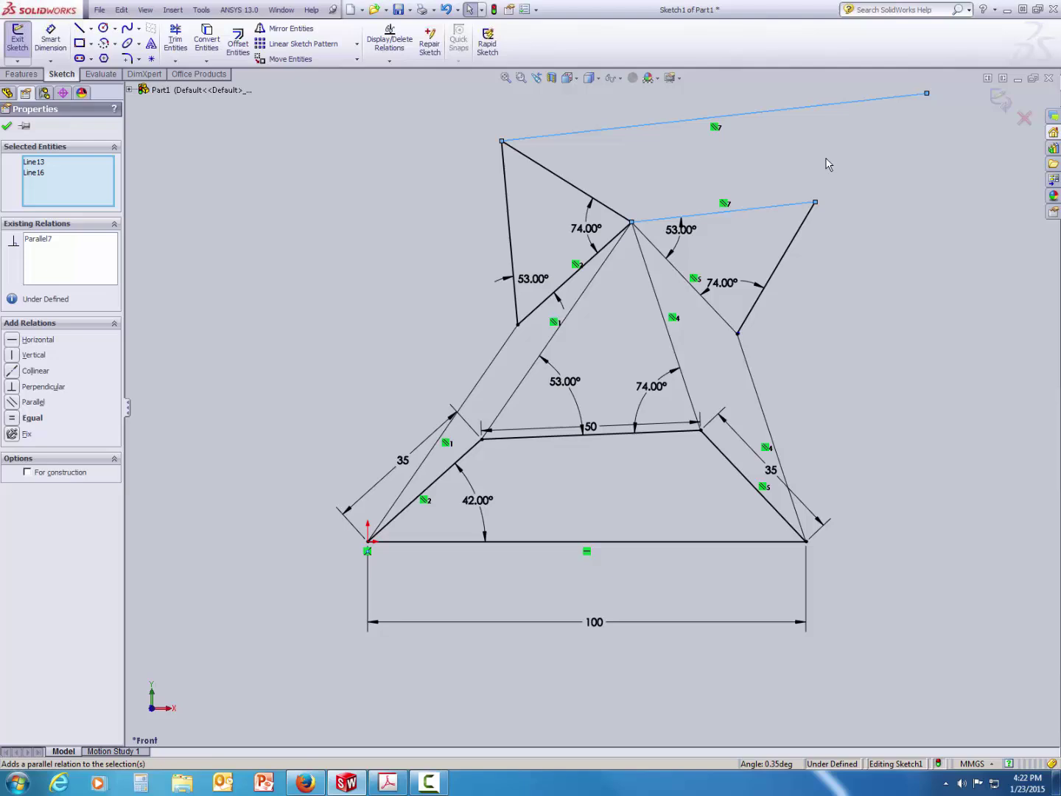
# - Draw a line from the right link's upper end past the top line, parallel to the upper left link
pyautogui.click(79, 28)
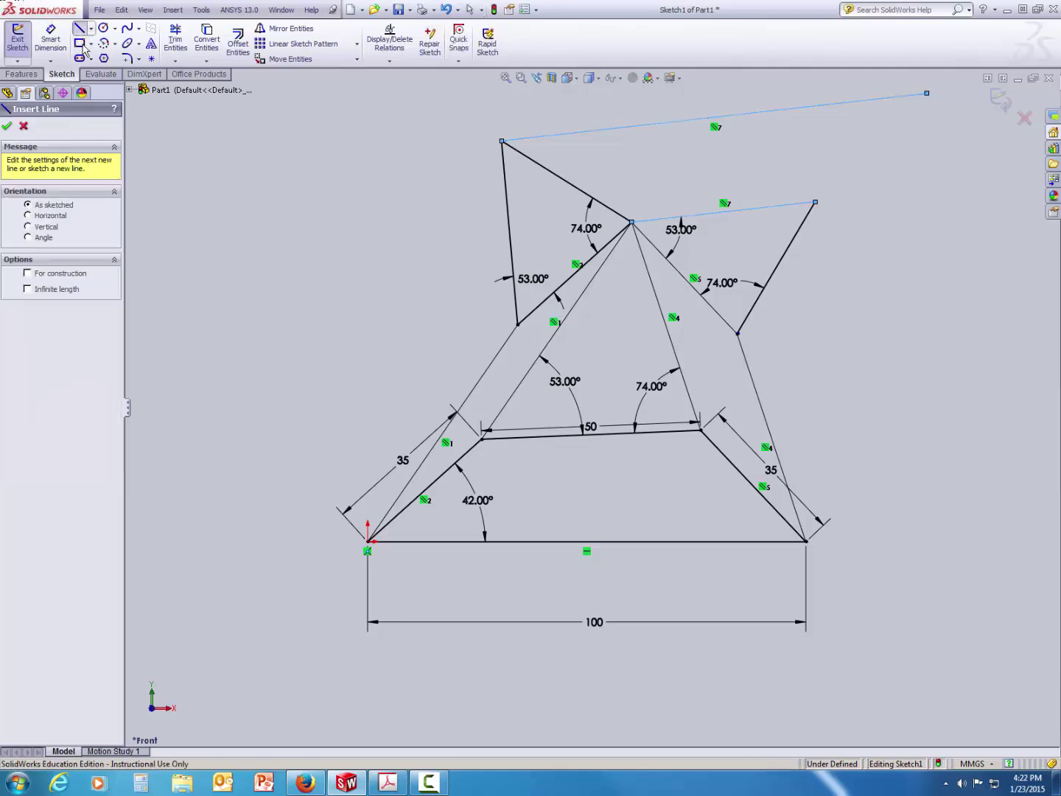
pyautogui.click(815, 201)
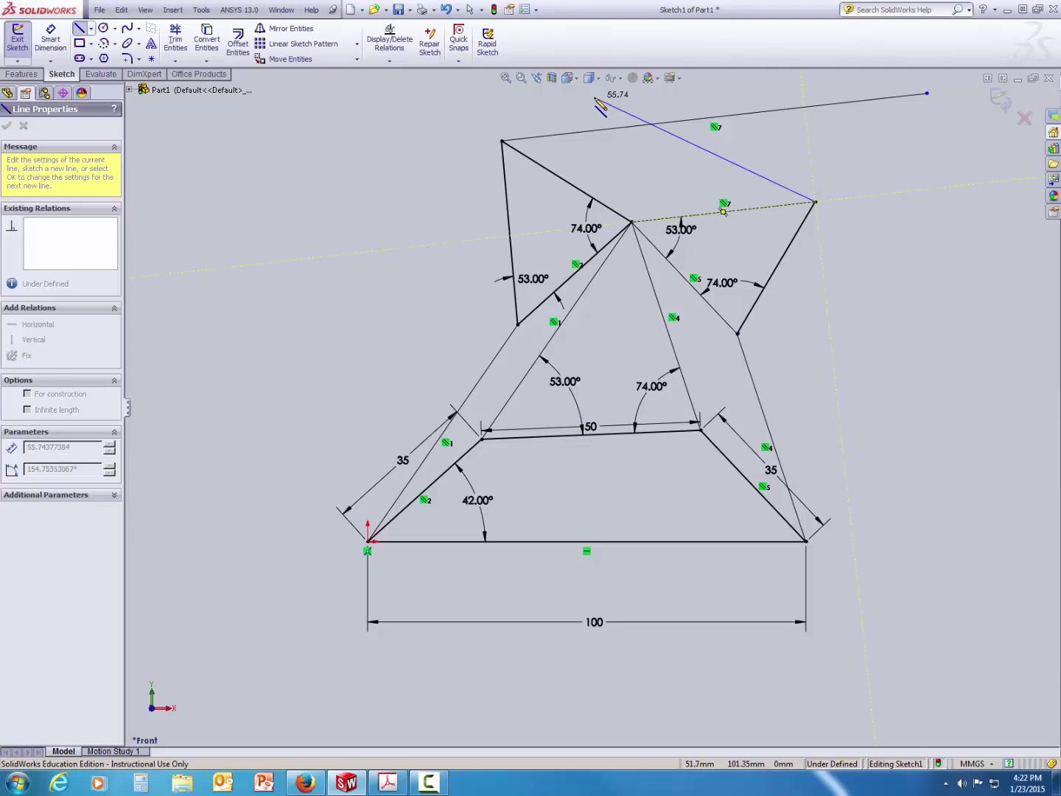
pyautogui.click(594, 96)
pyautogui.press('Escape')
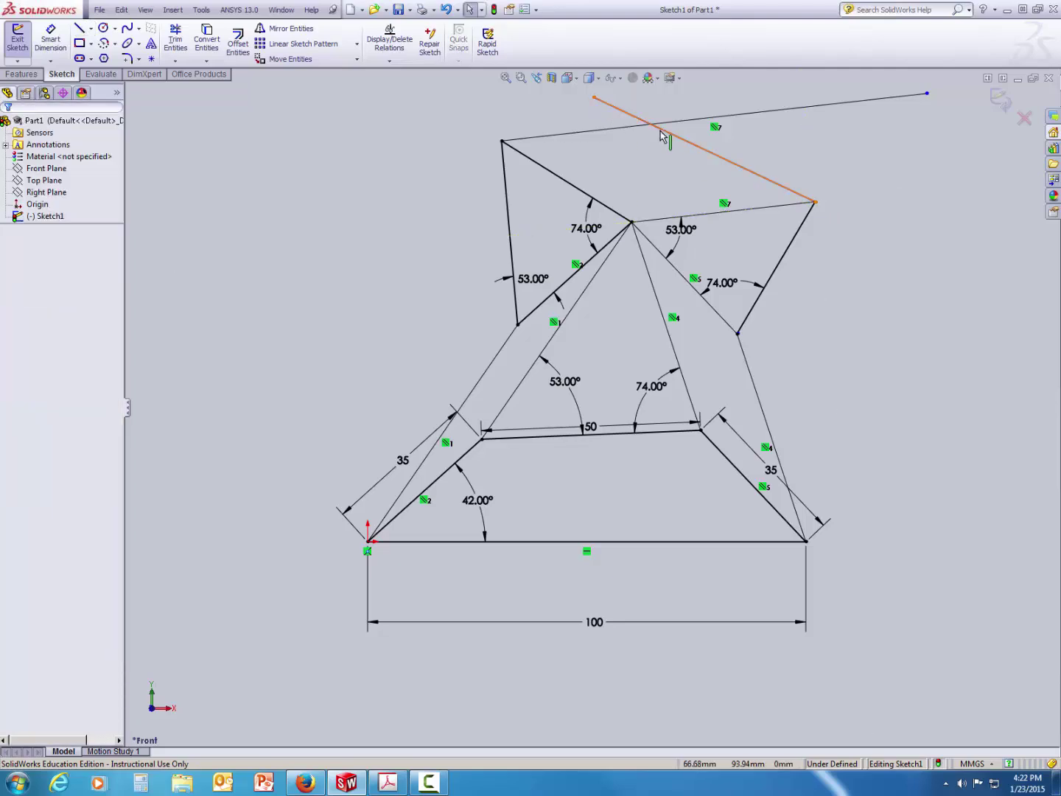
pyautogui.click(661, 136)
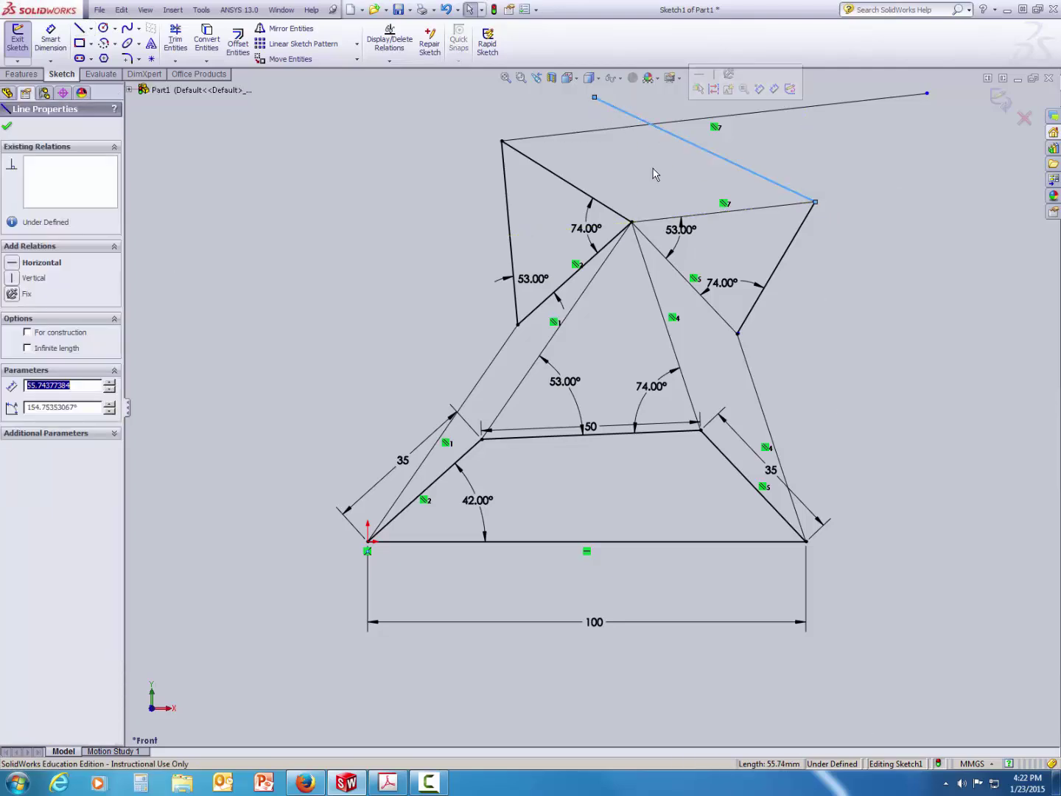
pyautogui.keyDown('ctrl'); pyautogui.click(583, 198); pyautogui.keyUp('ctrl')
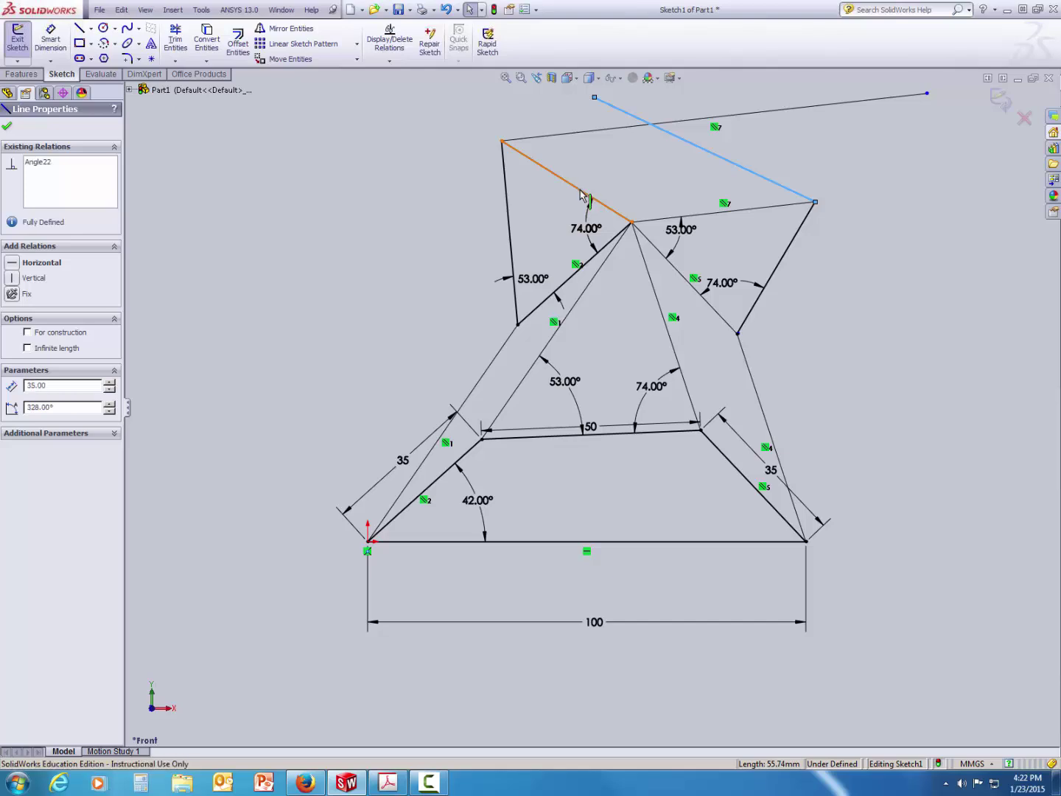
pyautogui.click(690, 149)
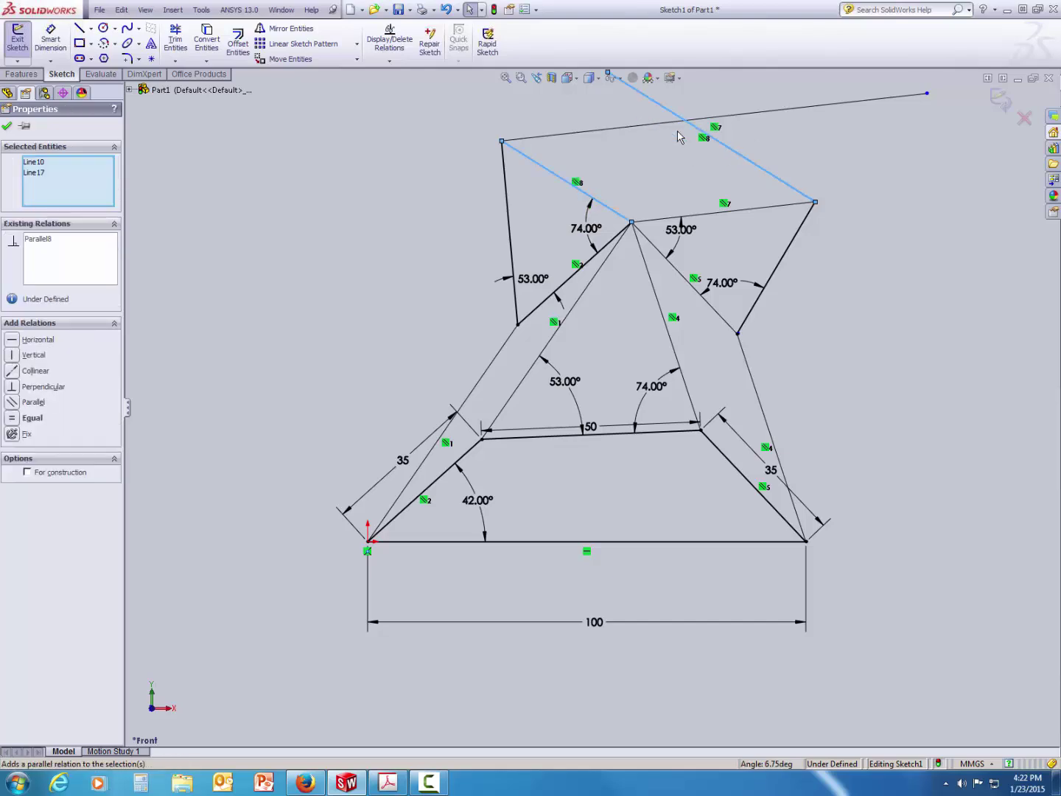
# - Trim the overhanging line ends so both lines meet at the new top corner
pyautogui.press('Escape')
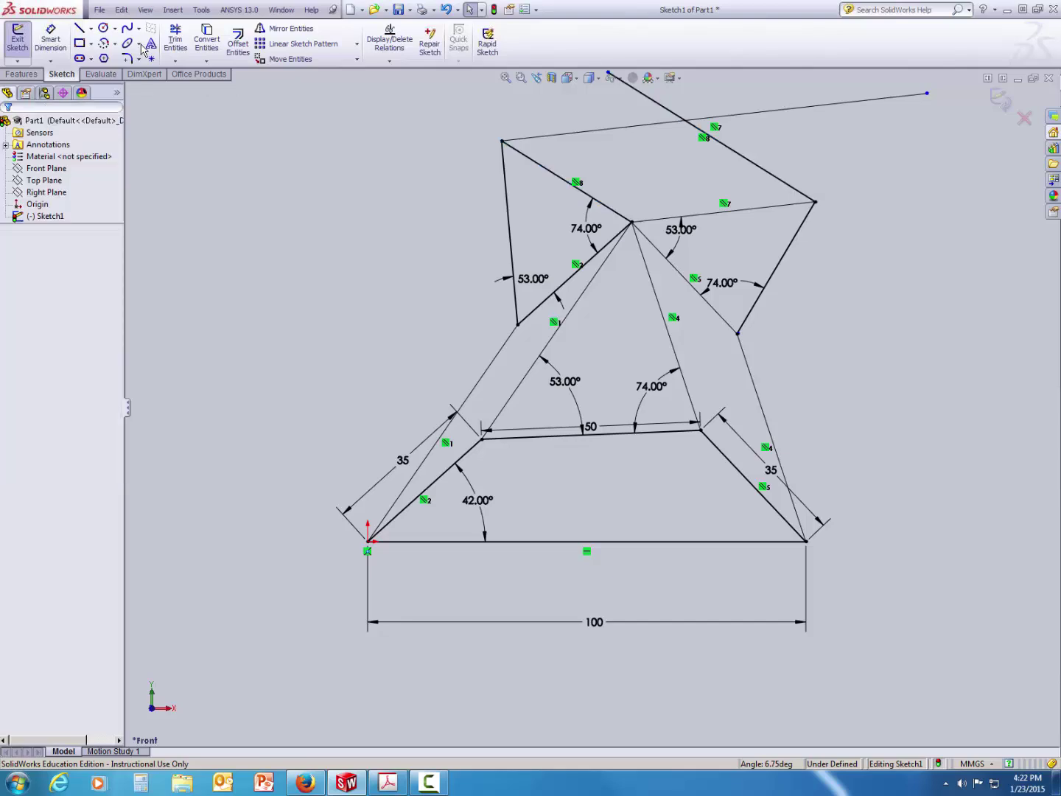
pyautogui.click(175, 41)
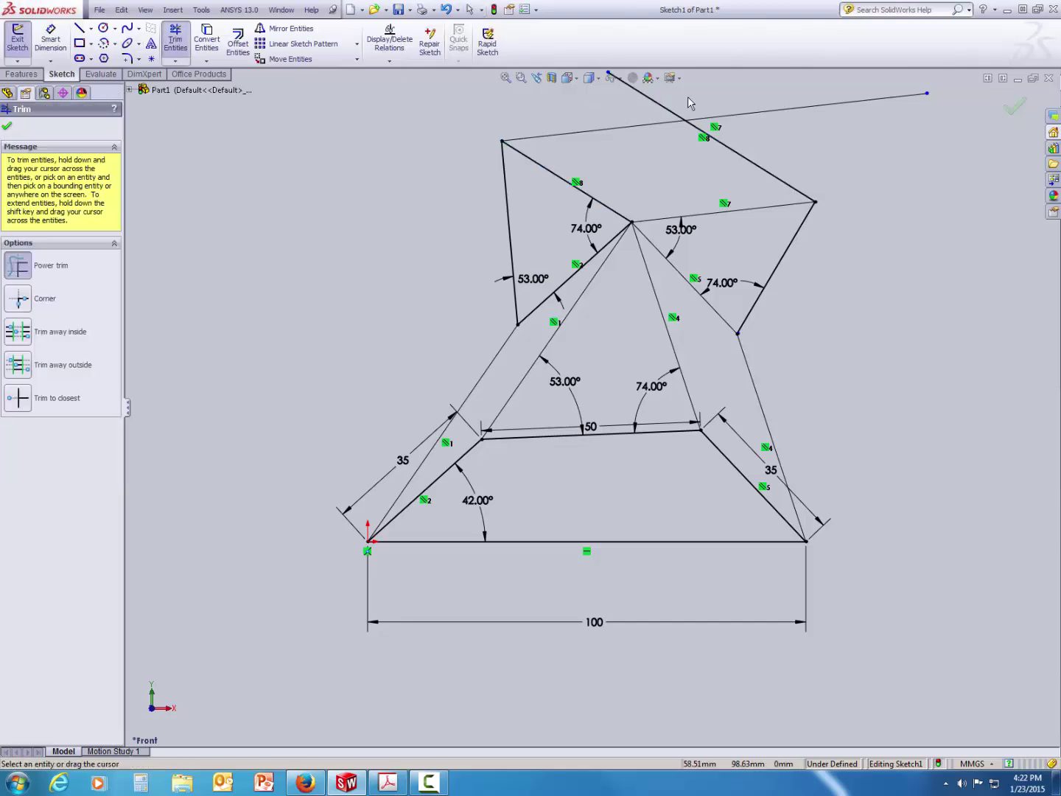
pyautogui.moveTo(690, 104)
pyautogui.mouseDown()
pyautogui.moveTo(746, 91)
pyautogui.moveTo(801, 147)
pyautogui.mouseUp()
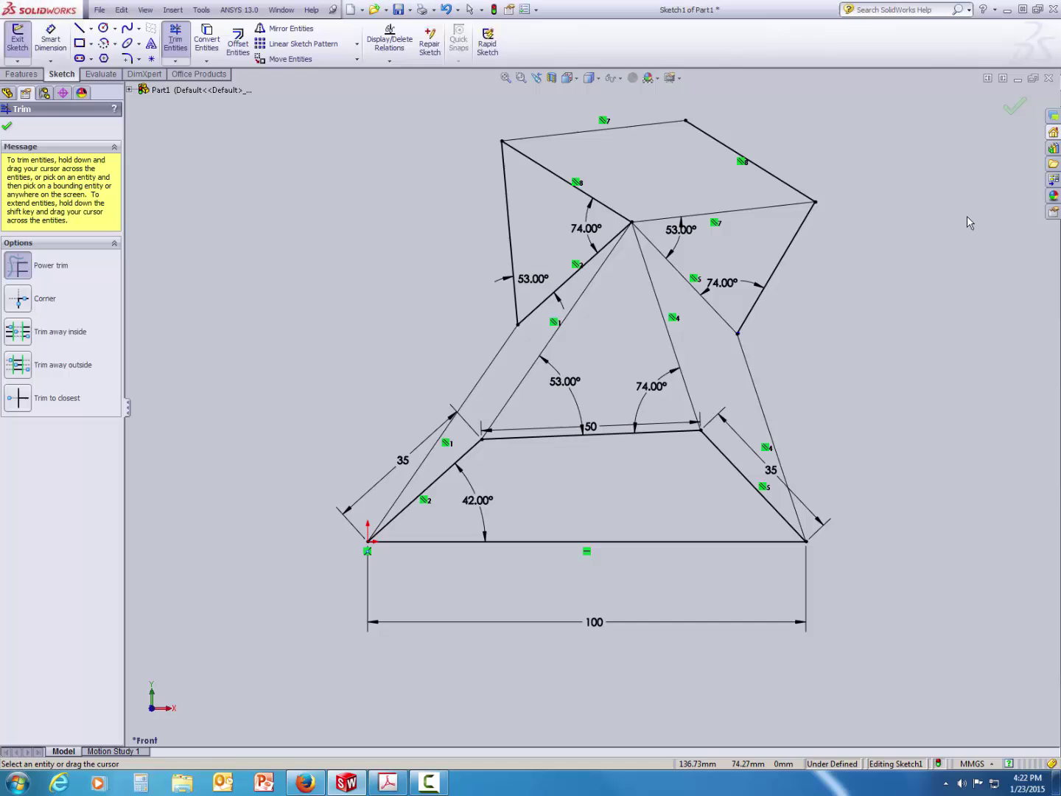
pyautogui.press('Escape')
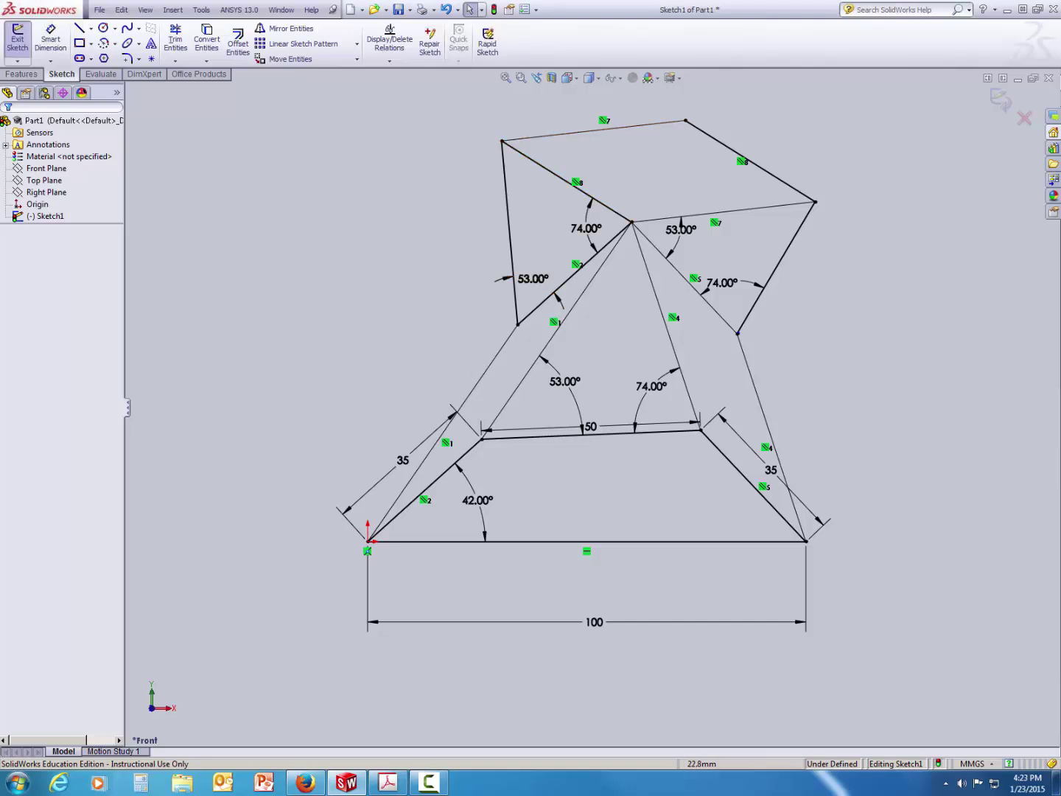
pyautogui.click(368, 542)
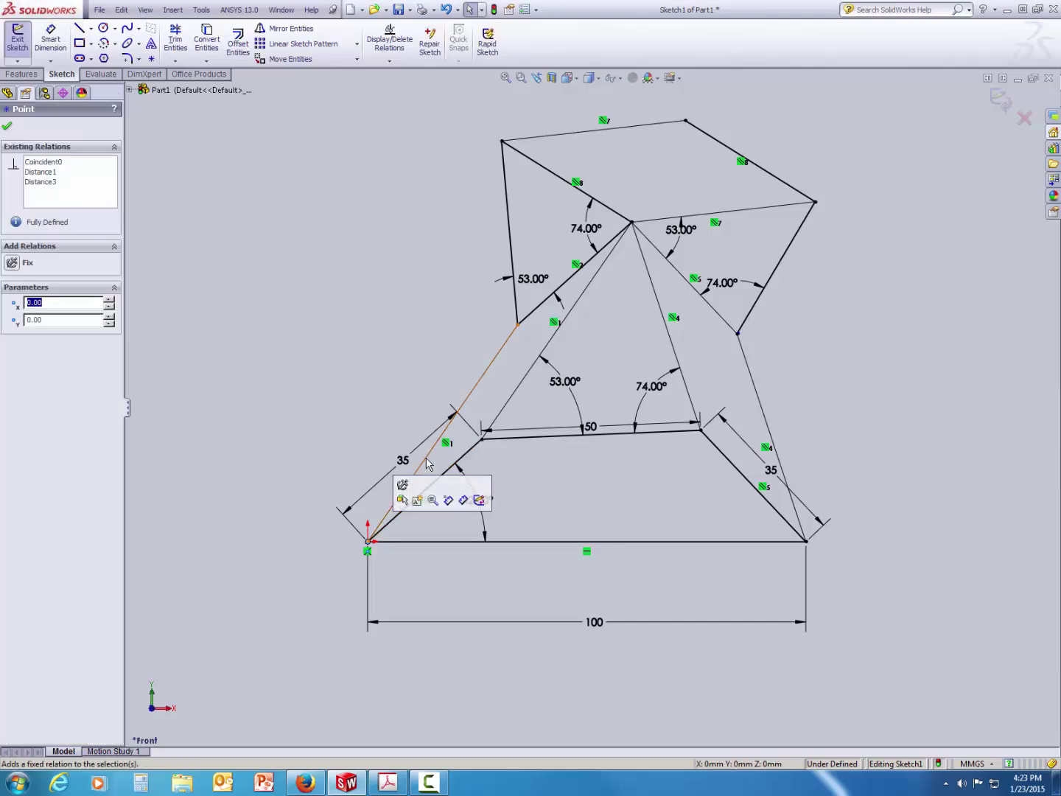
pyautogui.click(475, 392)
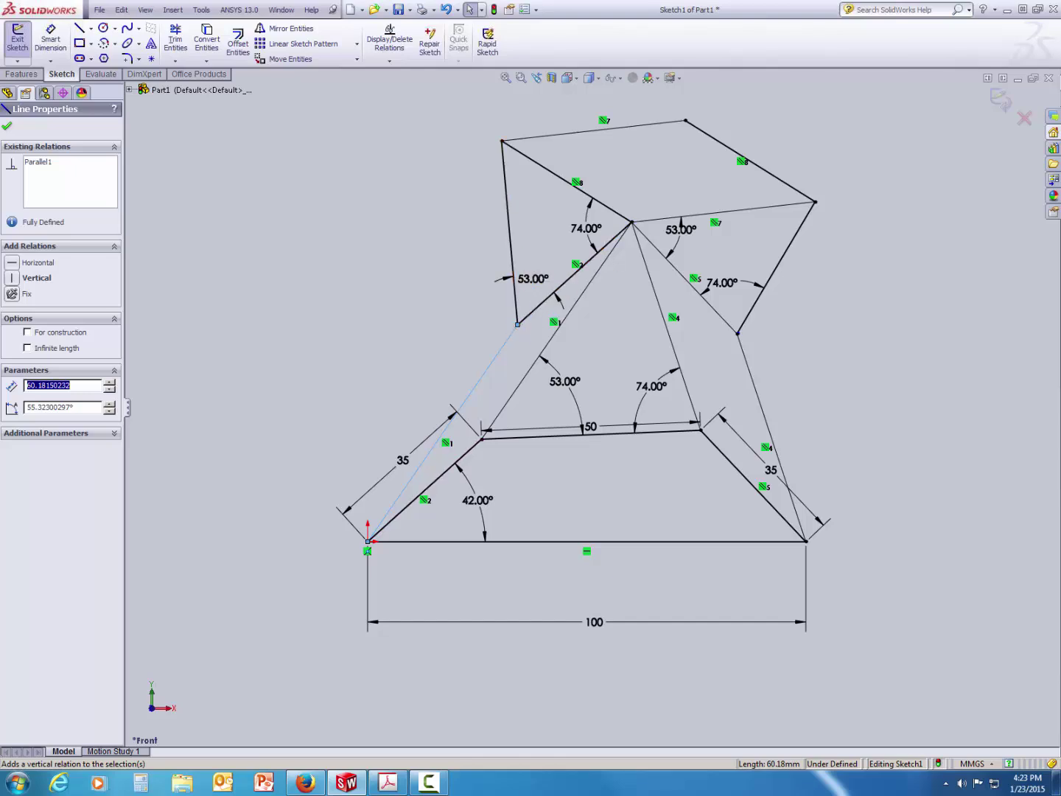
pyautogui.click(508, 221)
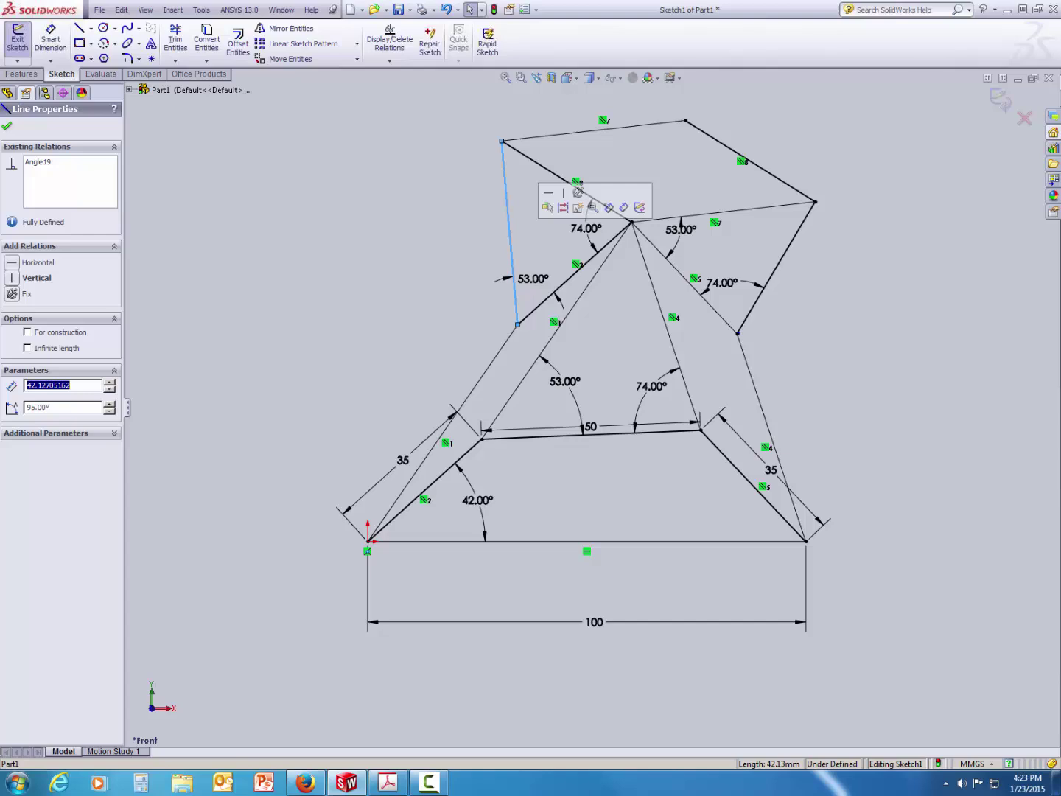
pyautogui.click(577, 137)
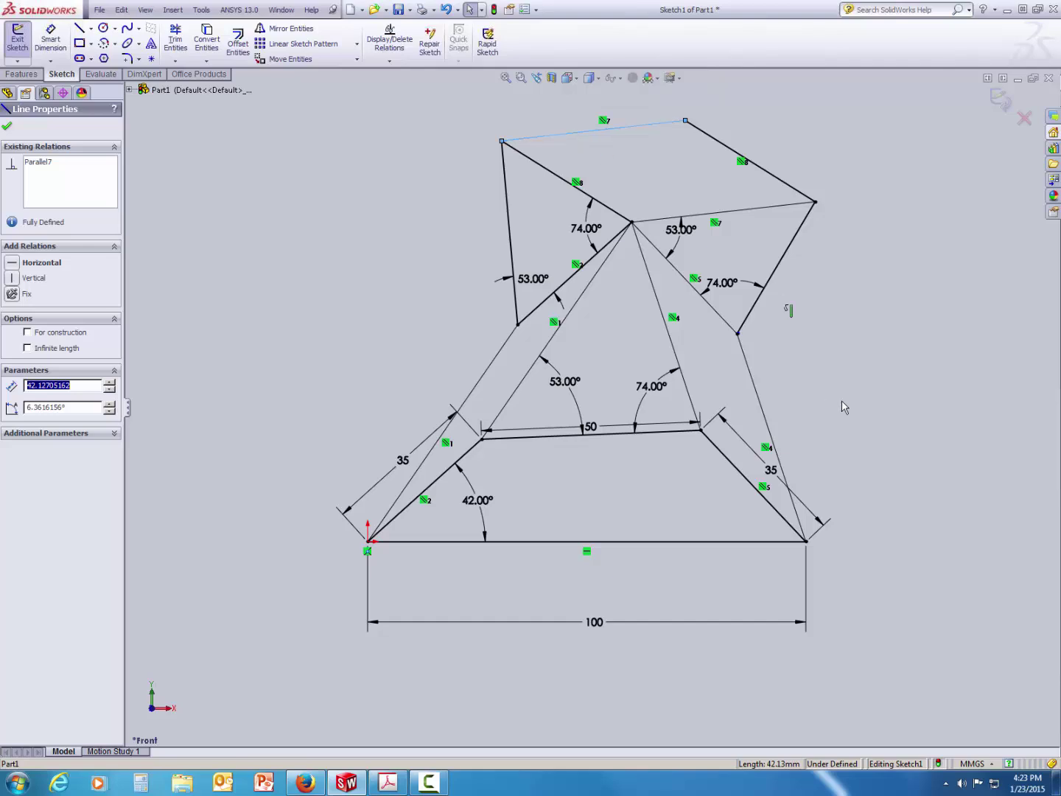
pyautogui.click(806, 542)
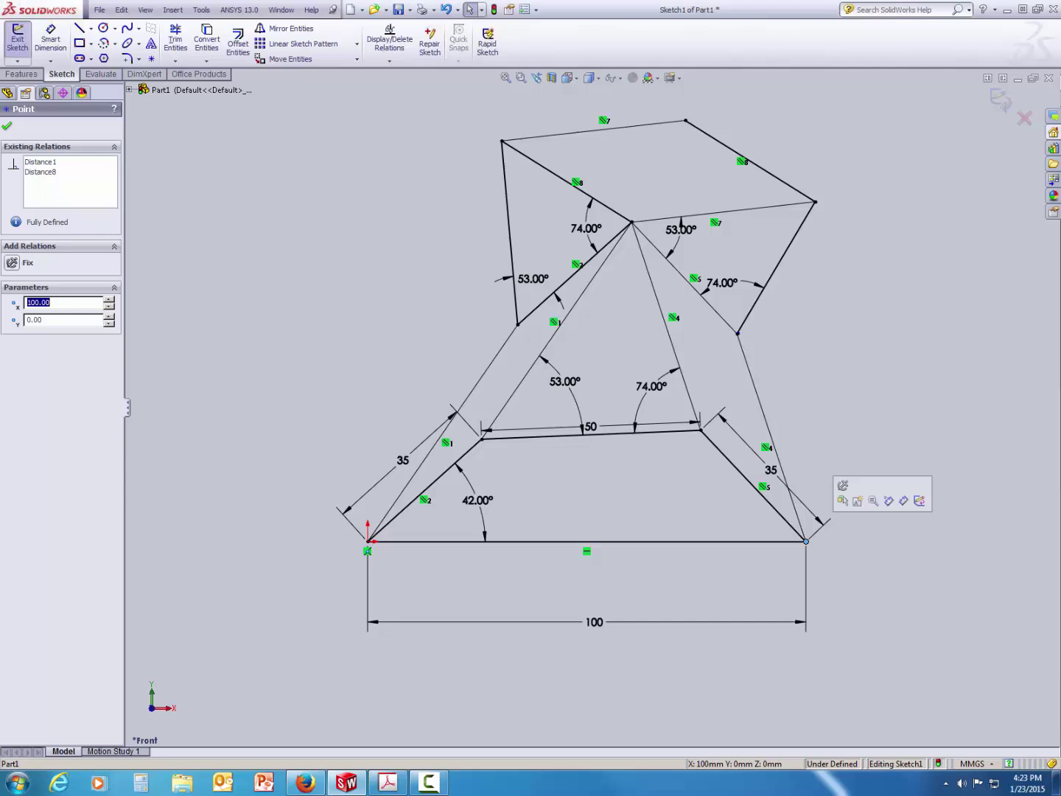
pyautogui.click(762, 408)
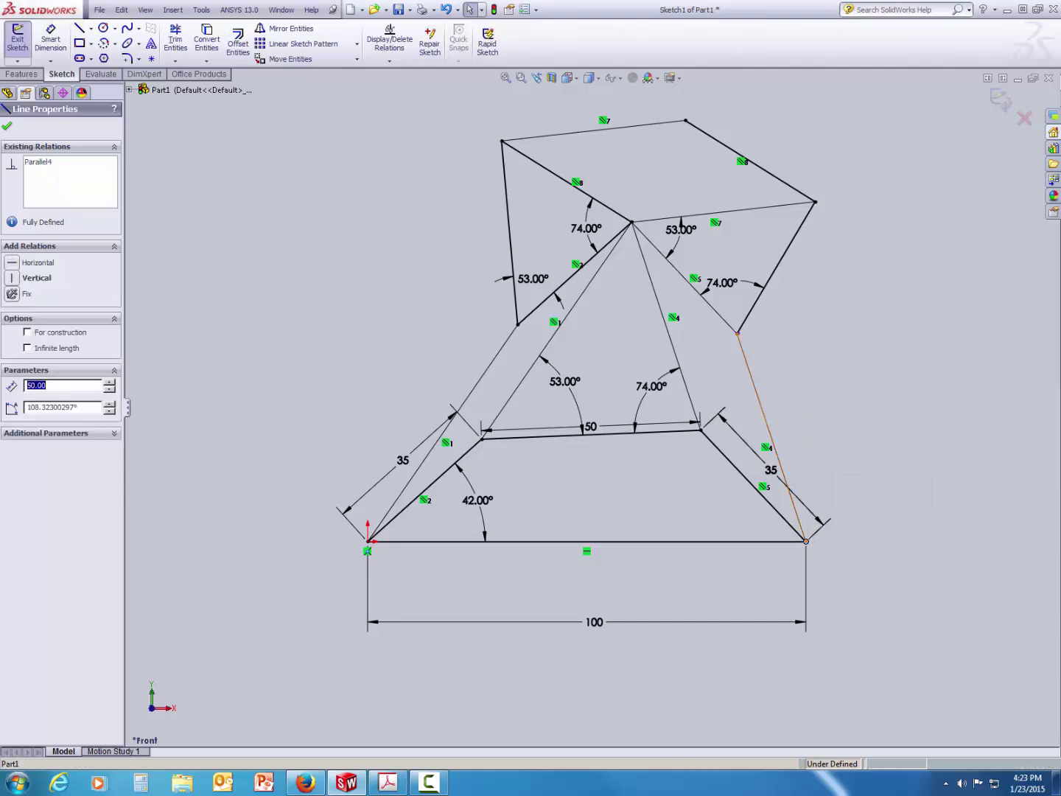
pyautogui.click(783, 260)
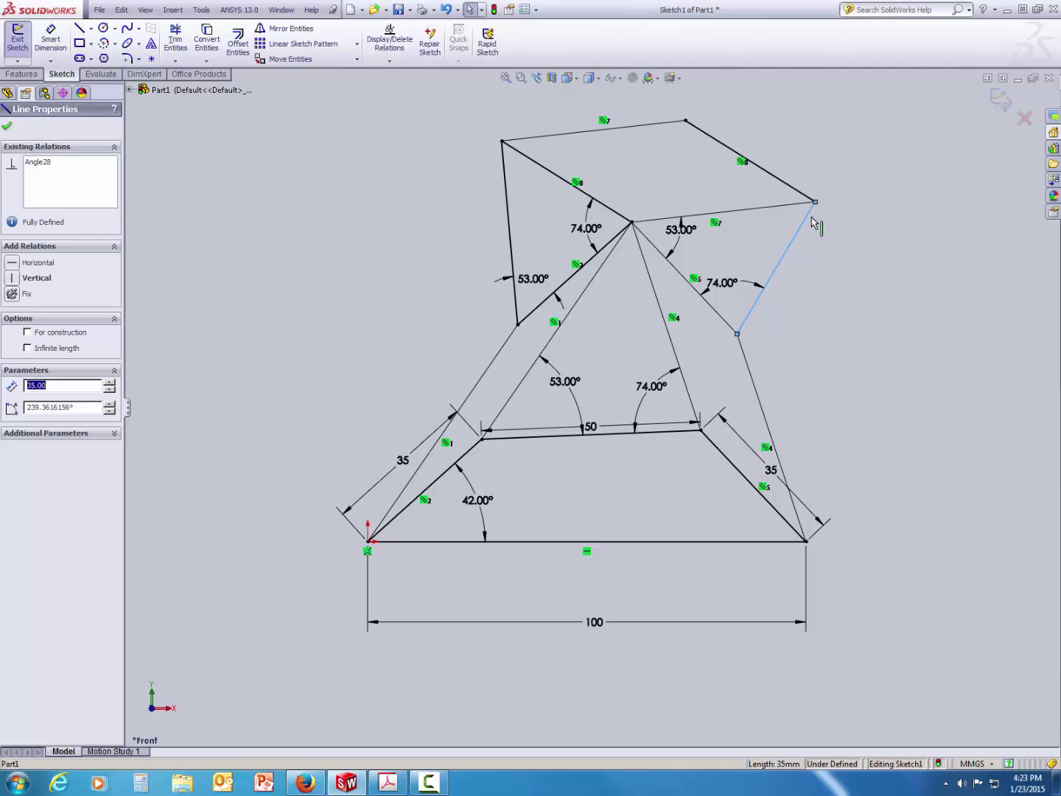
pyautogui.click(767, 171)
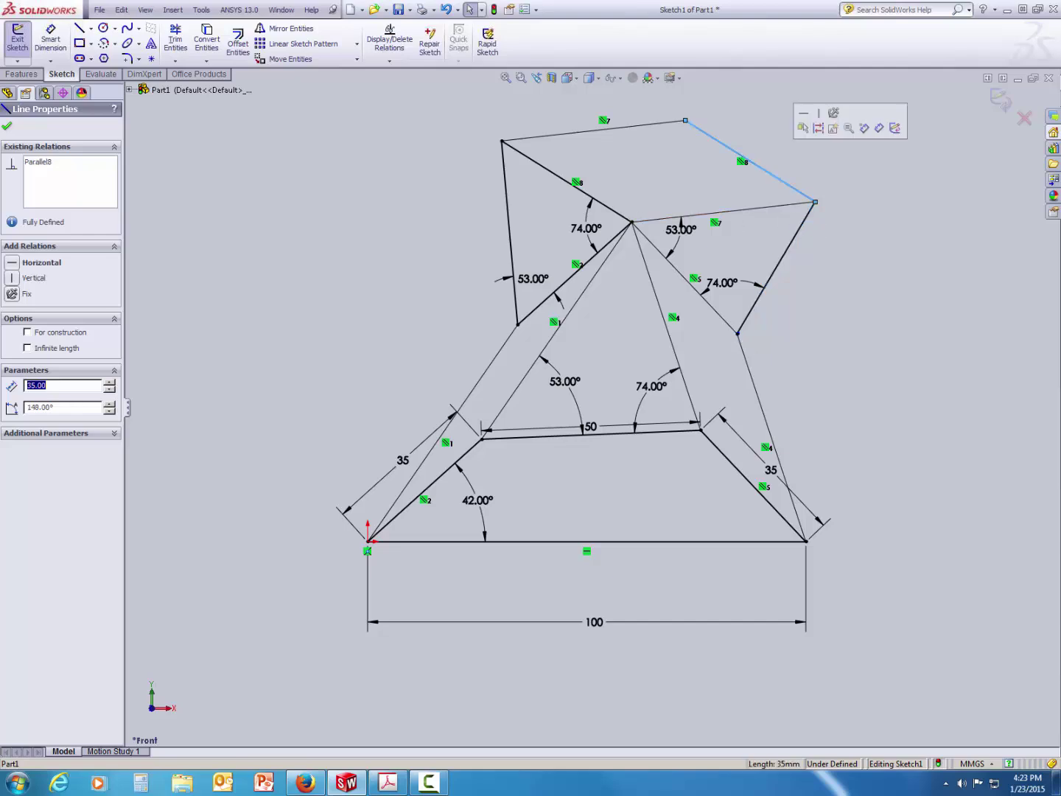
pyautogui.click(685, 121)
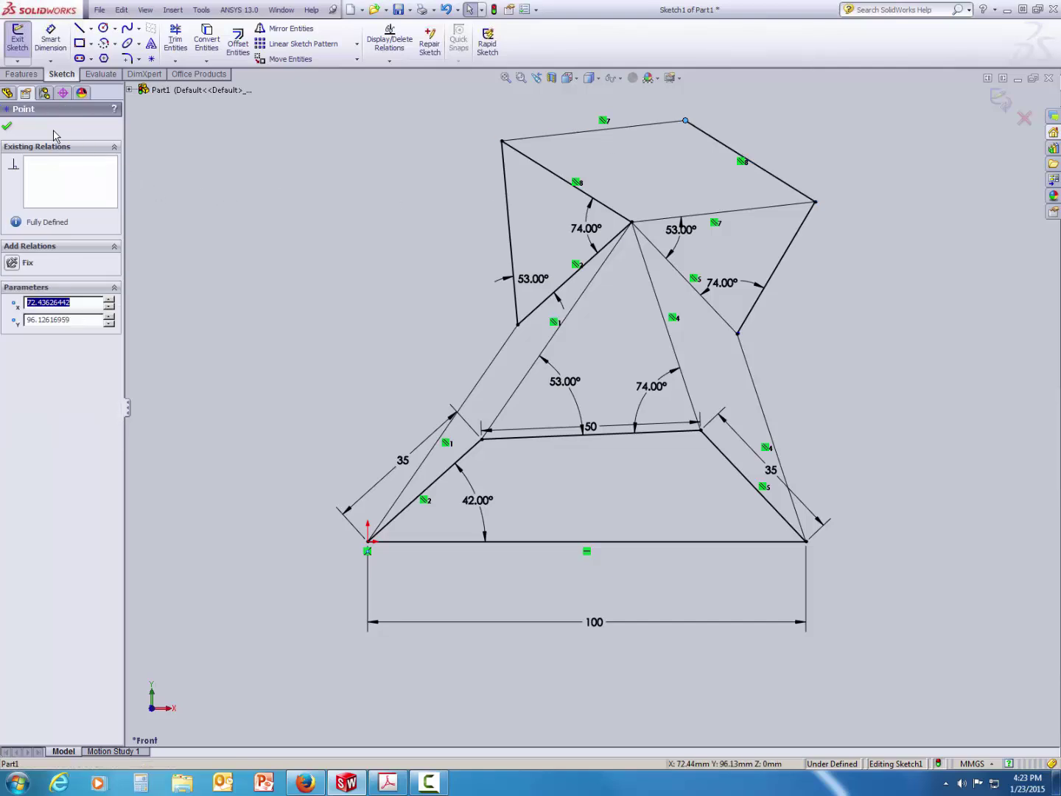
pyautogui.click(7, 126)
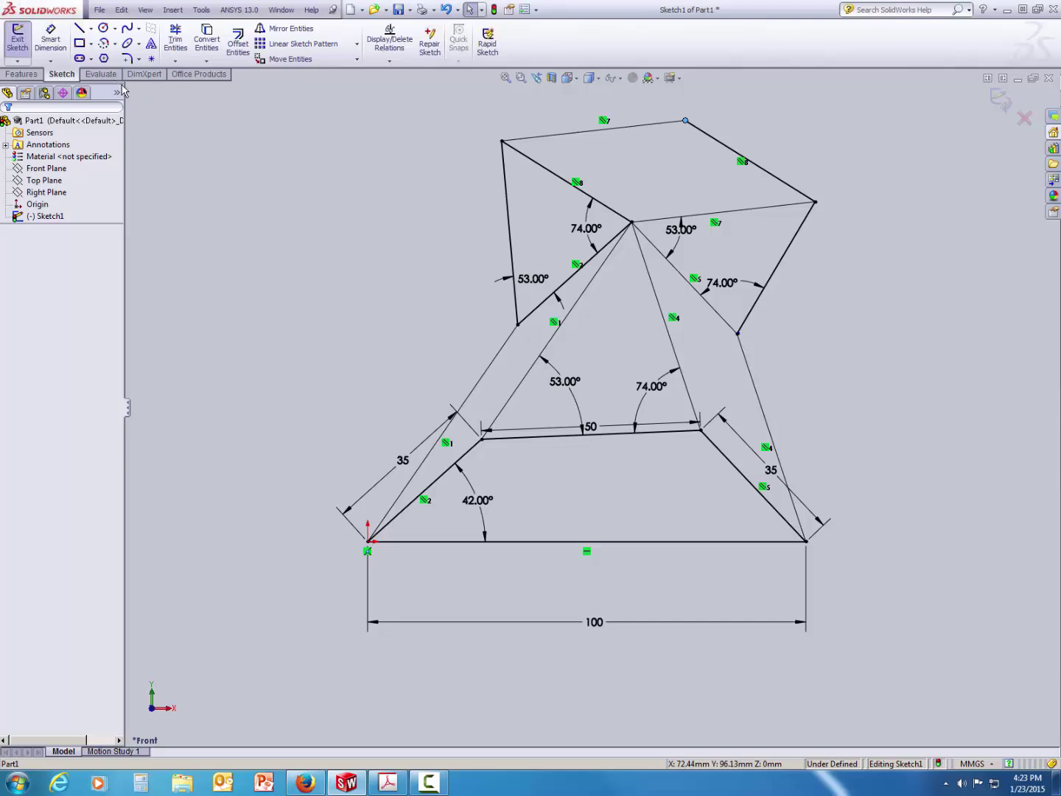
# - Dimension from the new top pivot to the origin, previewing a 120.36 mm distance
pyautogui.click(50, 40)
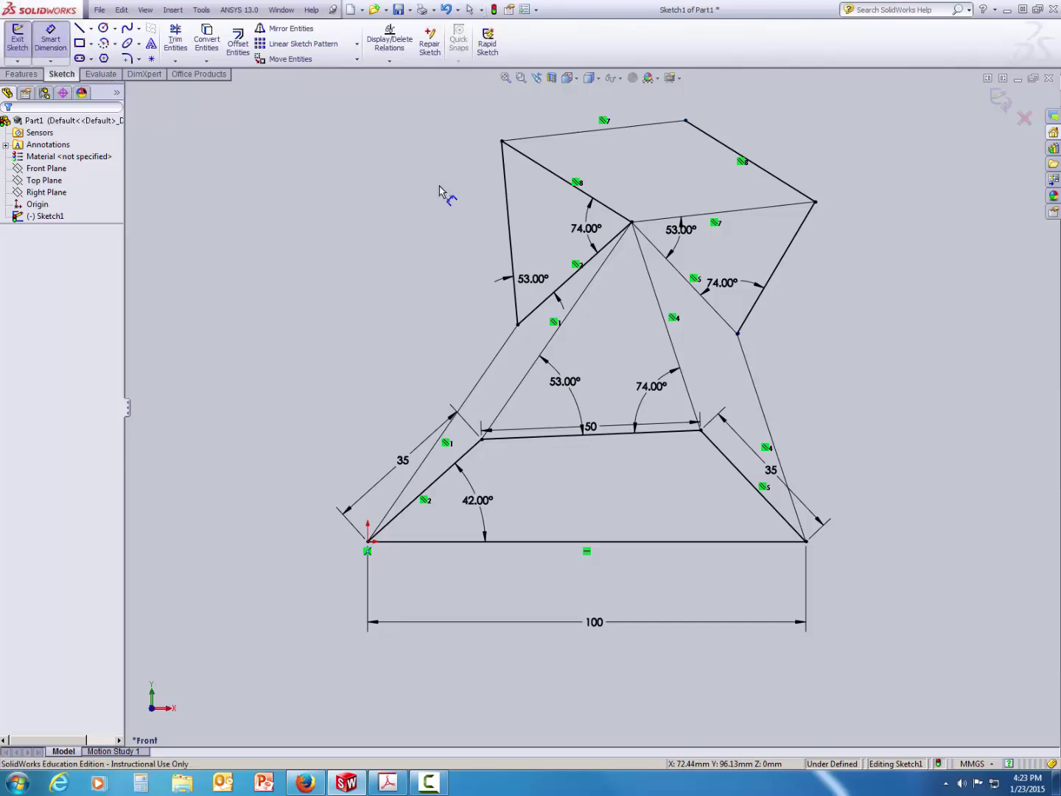
pyautogui.click(685, 121)
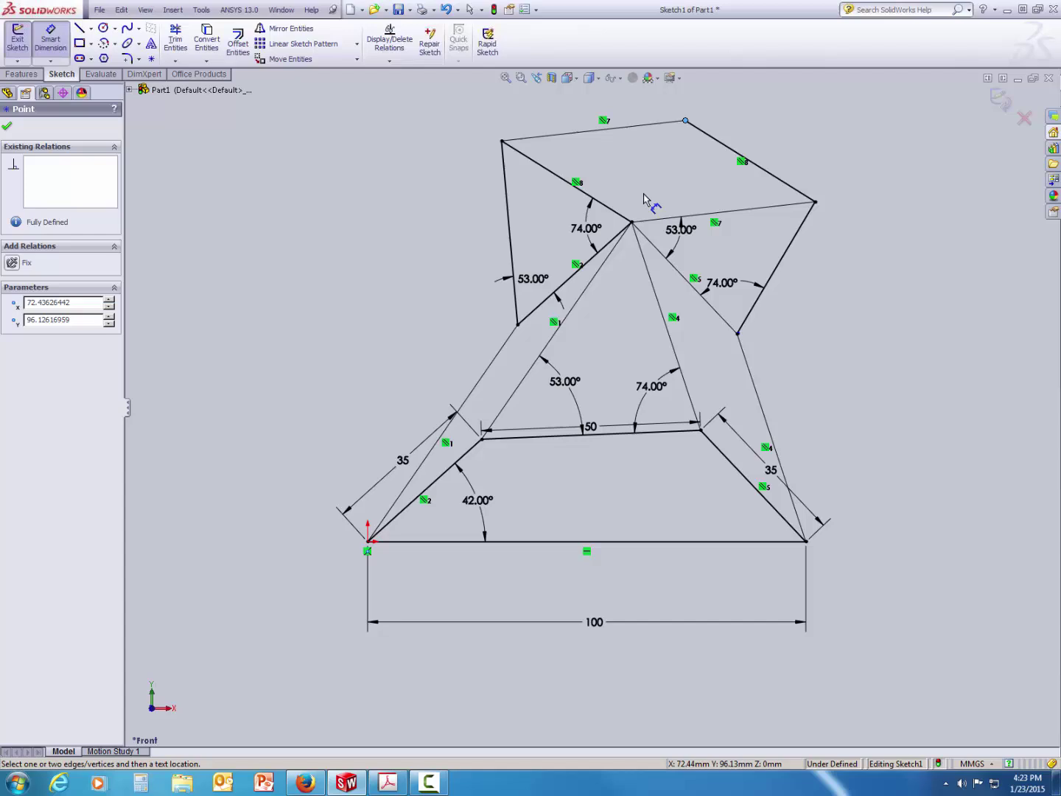
pyautogui.click(368, 543)
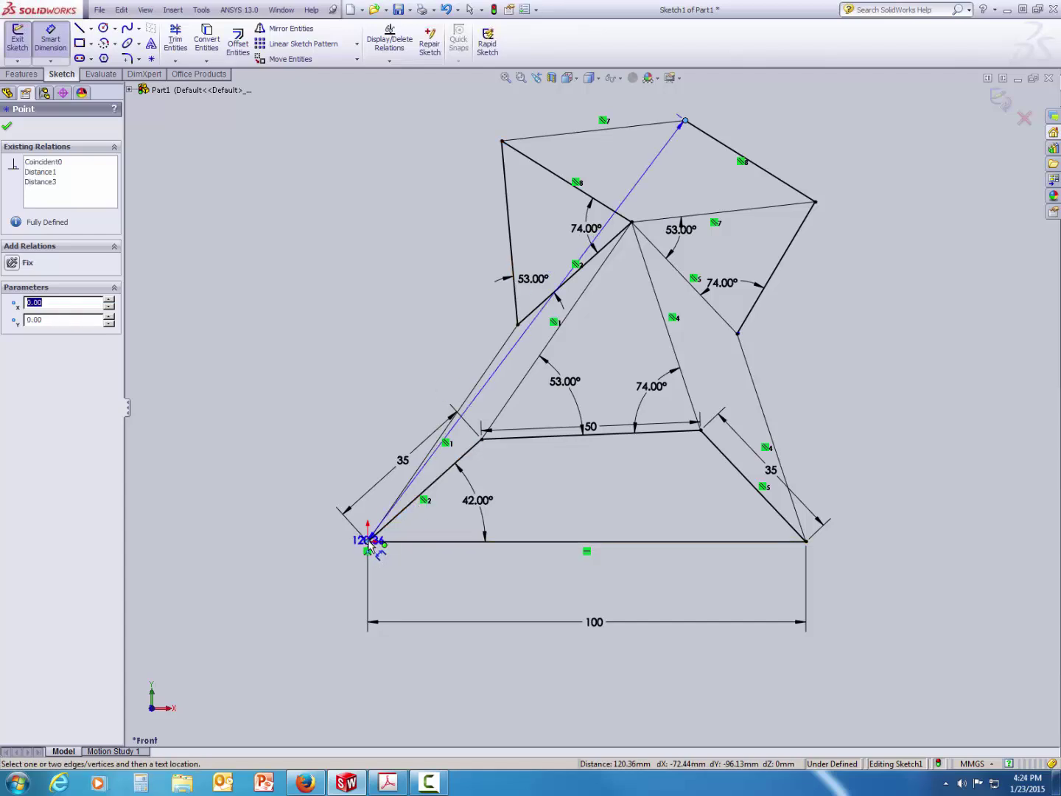